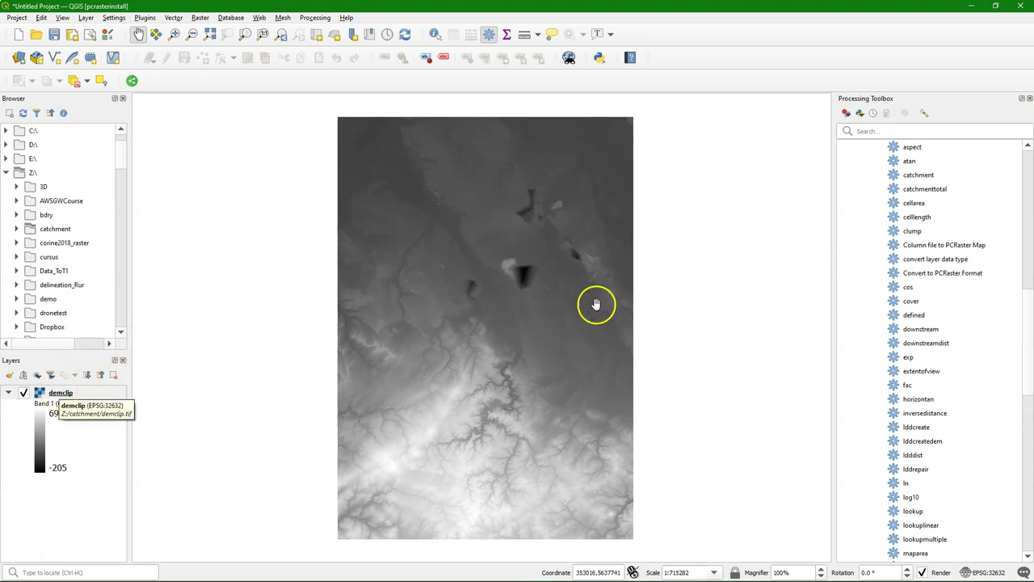
Convert demclip to PCRaster format as a Scalar map saved as dem.map
{"action": "double_click", "coordinate": [942, 272]}
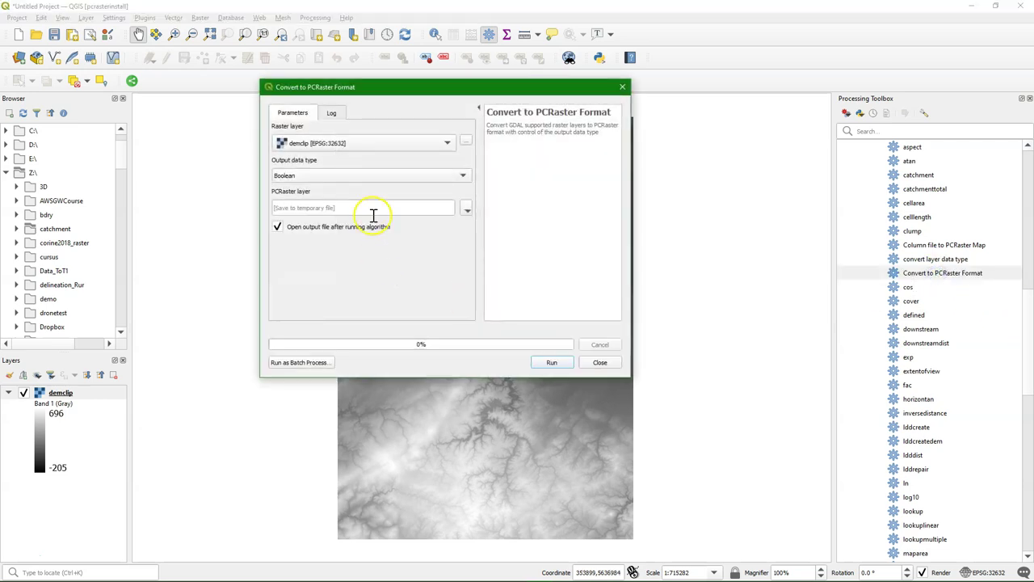
{"action": "left_click", "coordinate": [307, 176]}
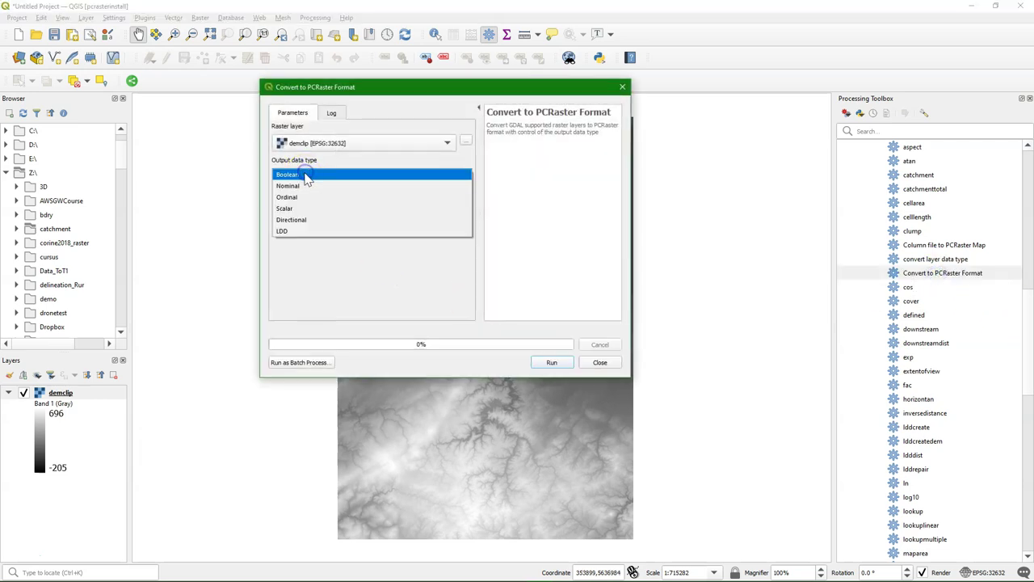
{"action": "left_click", "coordinate": [285, 210]}
{"action": "left_click", "coordinate": [467, 209]}
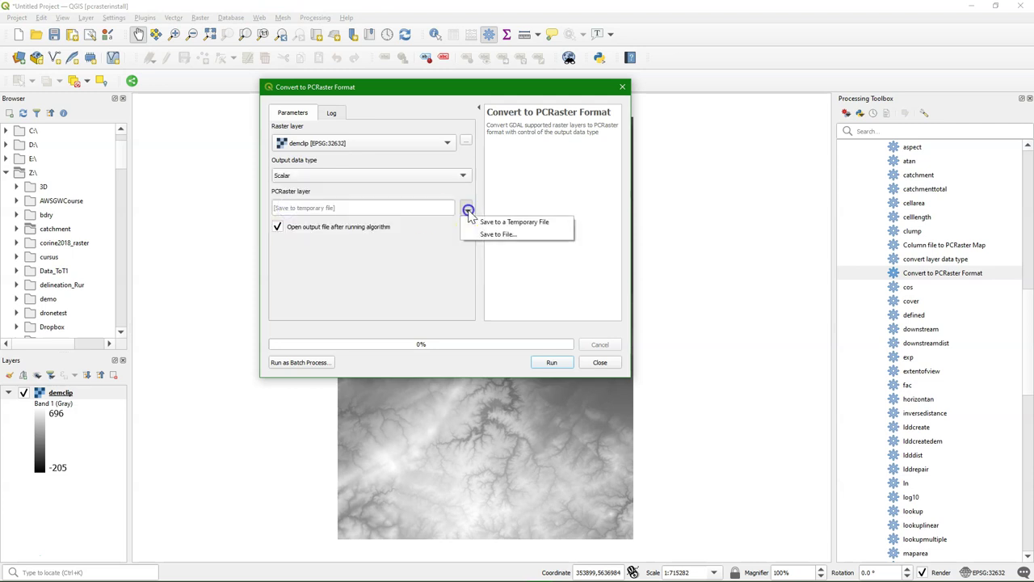
{"action": "left_click", "coordinate": [497, 235]}
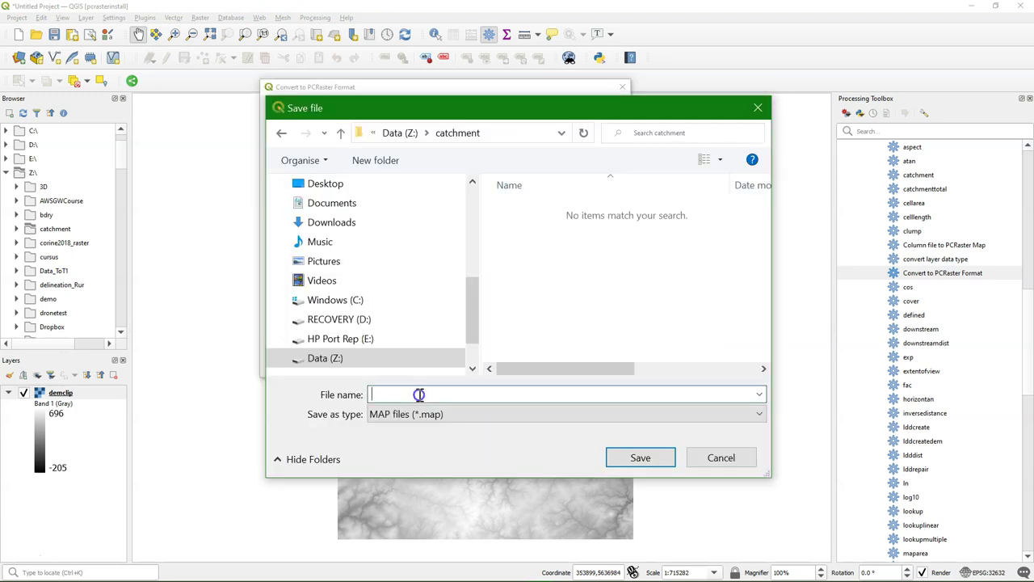
{"action": "type", "text": "dem"}
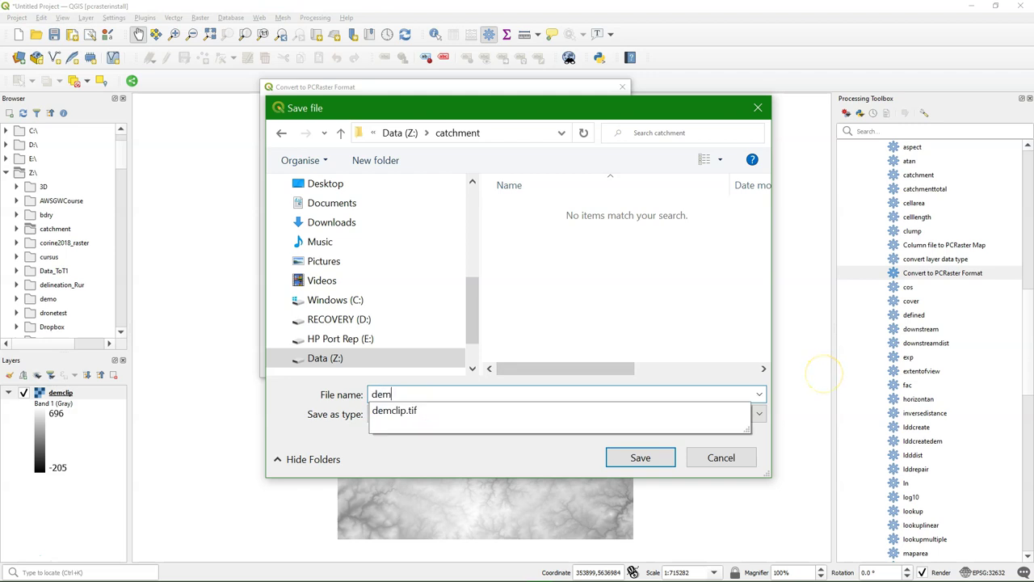
{"action": "left_click", "coordinate": [547, 455]}
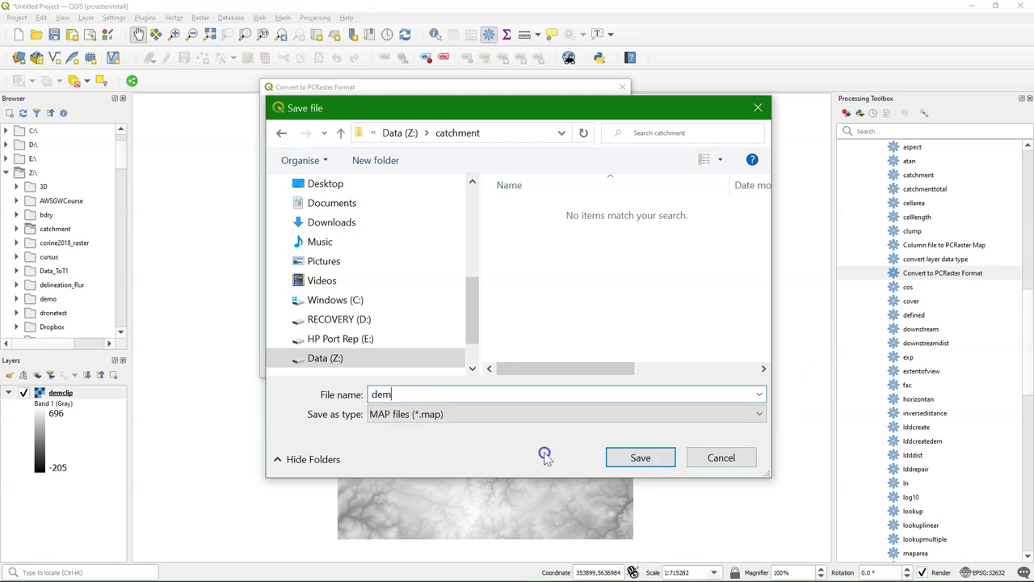
{"action": "left_click", "coordinate": [644, 461]}
{"action": "left_click", "coordinate": [554, 363]}
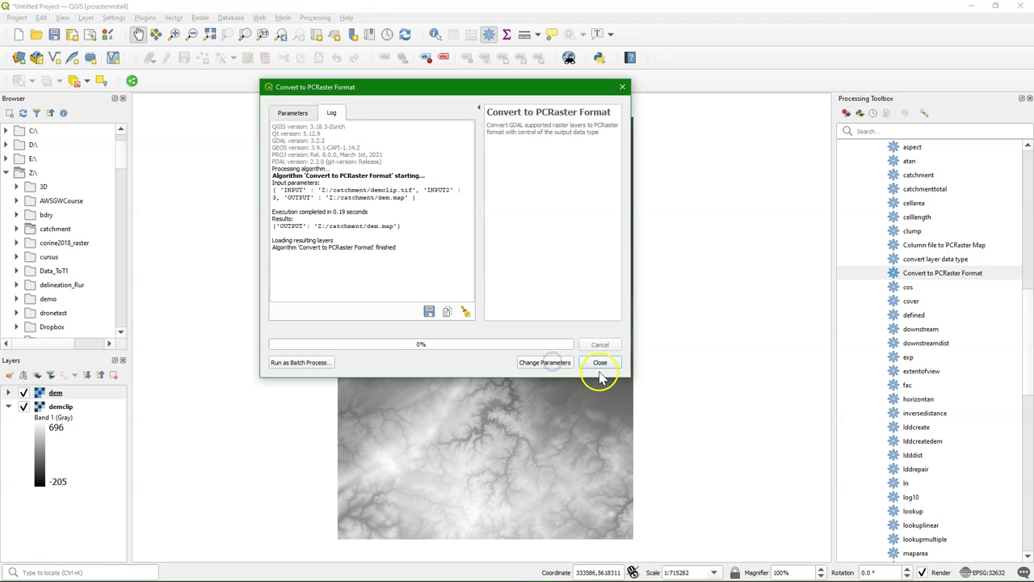
{"action": "left_click", "coordinate": [606, 365]}
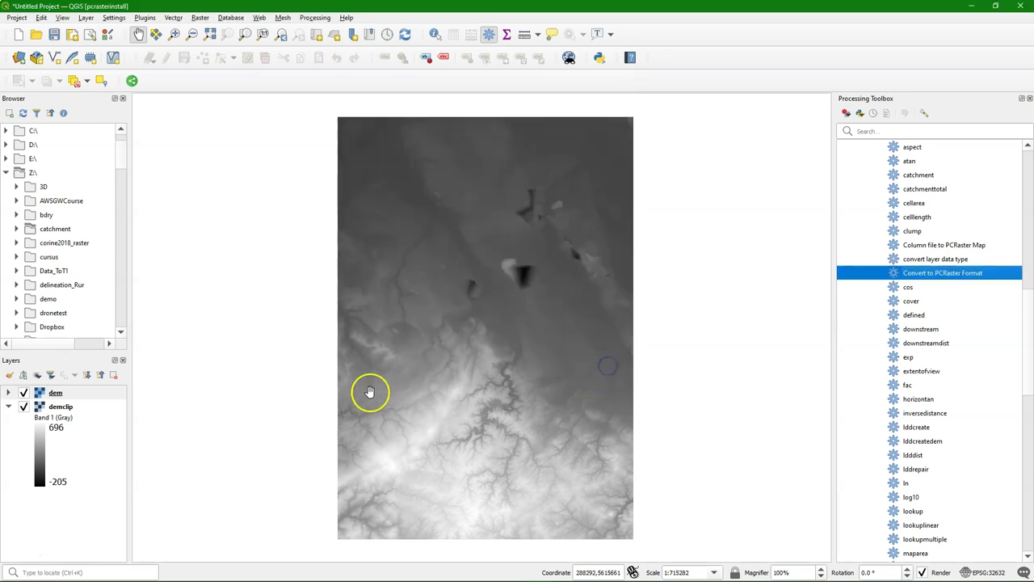
Remove the original demclip layer from the project
{"action": "left_click", "coordinate": [55, 408]}
{"action": "right_click", "coordinate": [57, 408]}
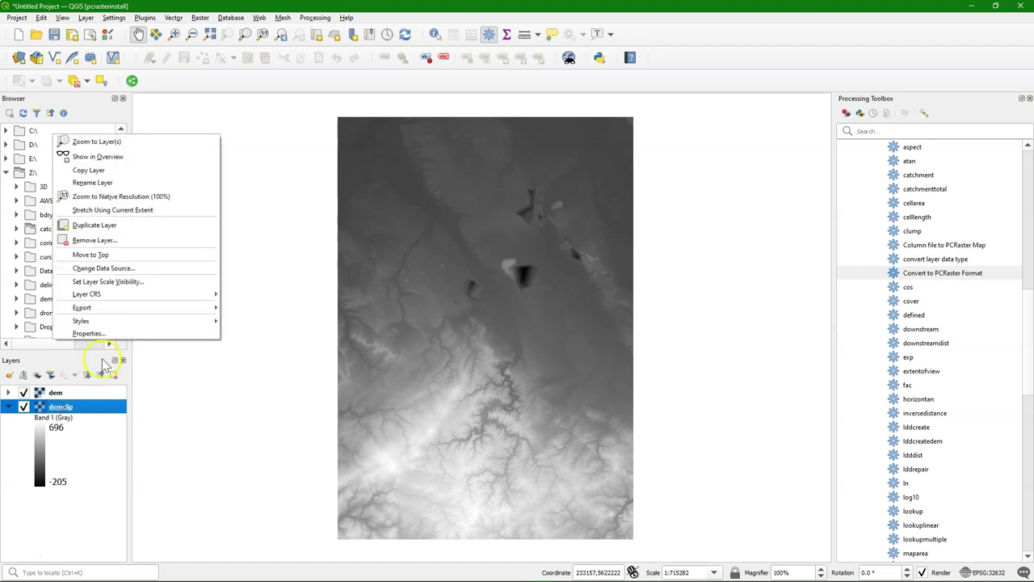
{"action": "left_click", "coordinate": [102, 240]}
{"action": "left_click", "coordinate": [502, 311]}
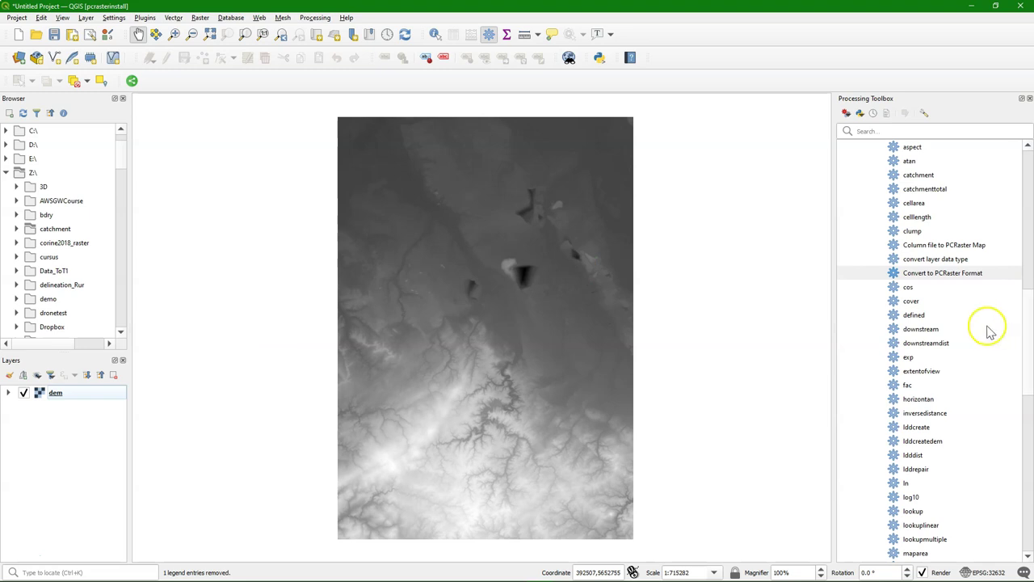
Run lddcreate on dem with output Z:/catchment/ldd.map, after viewing its PCRaster documentation
{"action": "scroll", "coordinate": [949, 345], "scroll_direction": "down", "scroll_amount": 1}
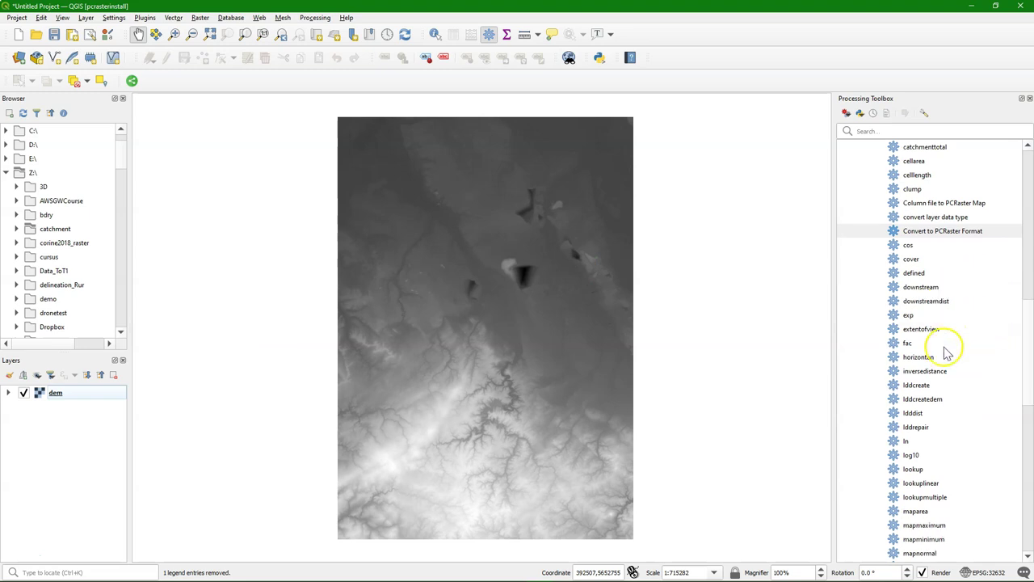
{"action": "double_click", "coordinate": [915, 385]}
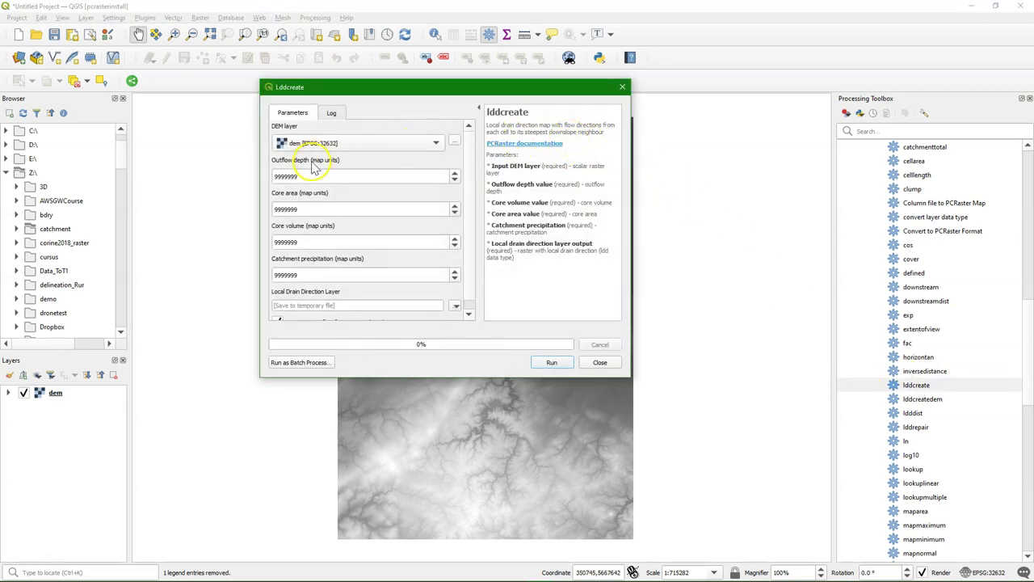
{"action": "left_click_drag", "start_coordinate": [470, 220], "coordinate": [472, 229]}
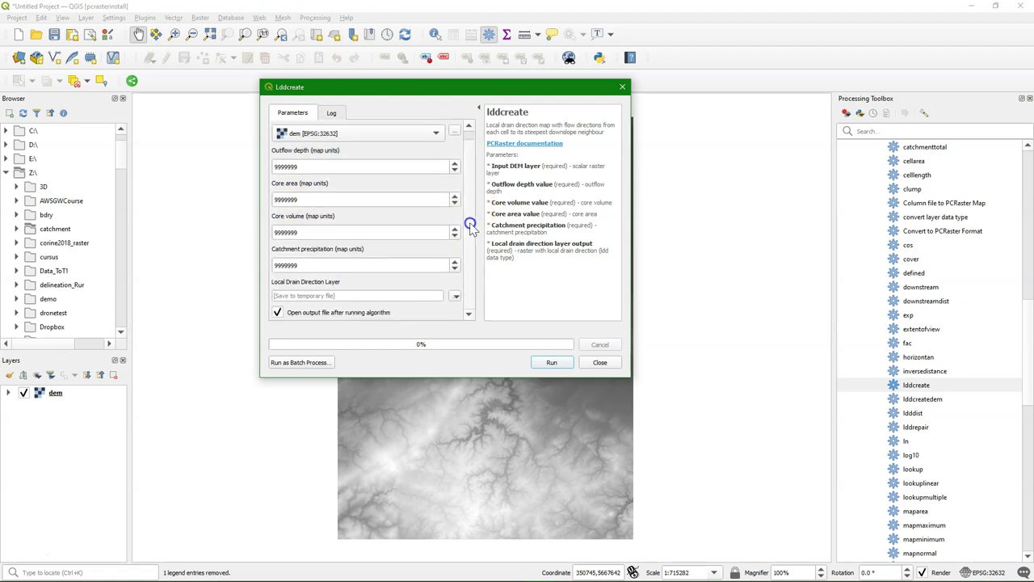
{"action": "left_click", "coordinate": [456, 296]}
{"action": "left_click", "coordinate": [475, 317]}
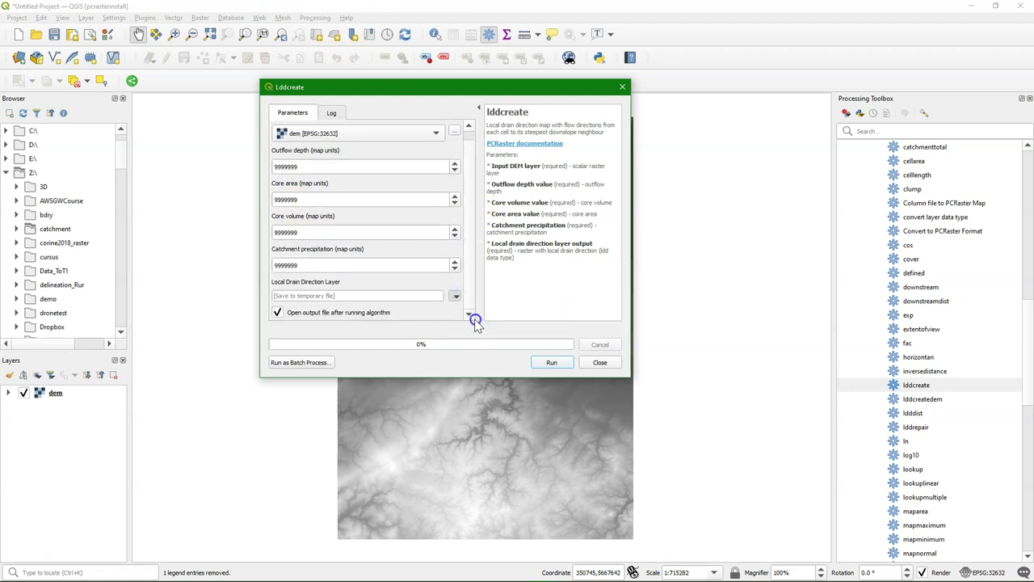
{"action": "left_click", "coordinate": [441, 397]}
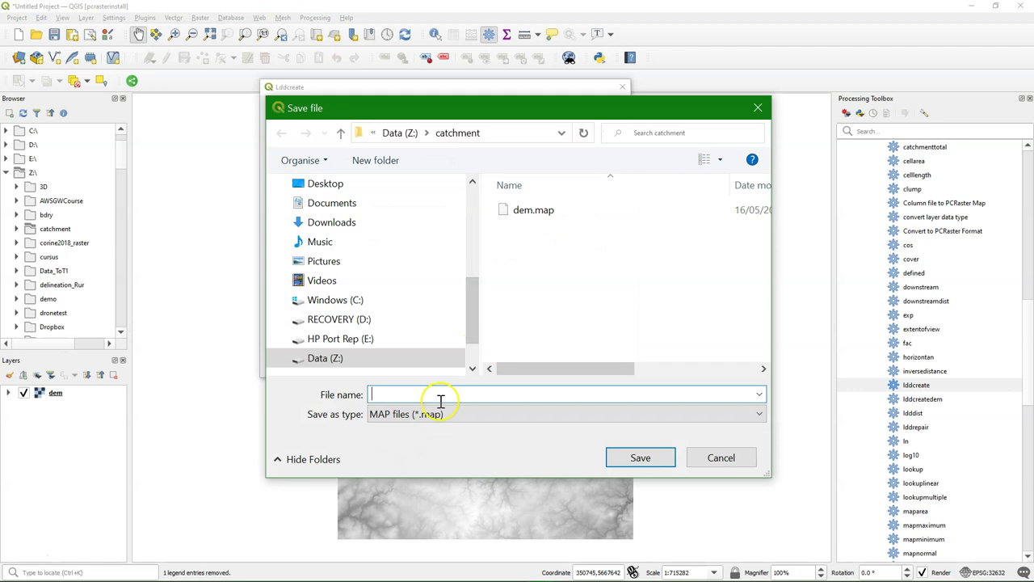
{"action": "type", "text": "ldd"}
{"action": "left_click", "coordinate": [644, 459]}
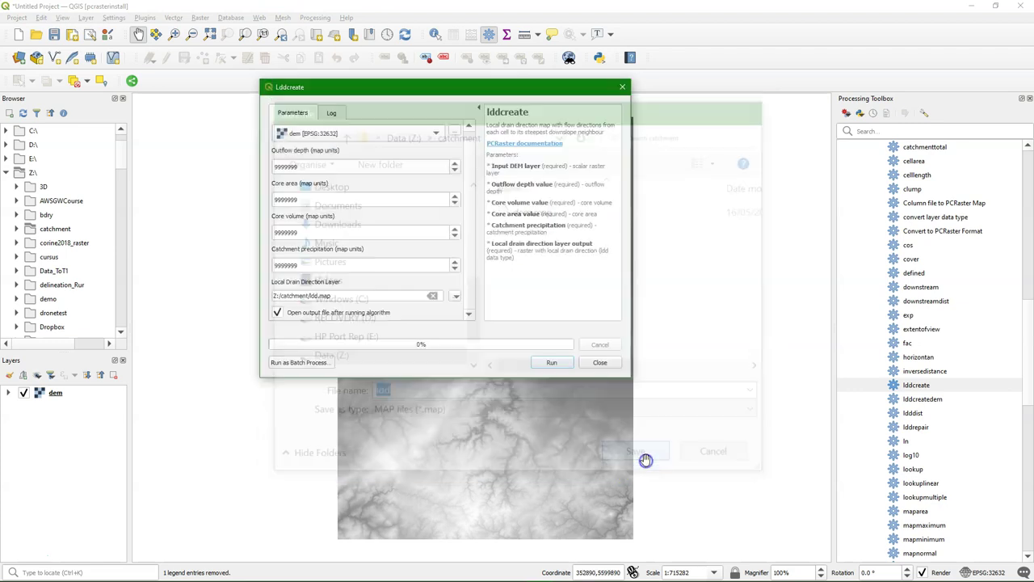
{"action": "left_click", "coordinate": [520, 146]}
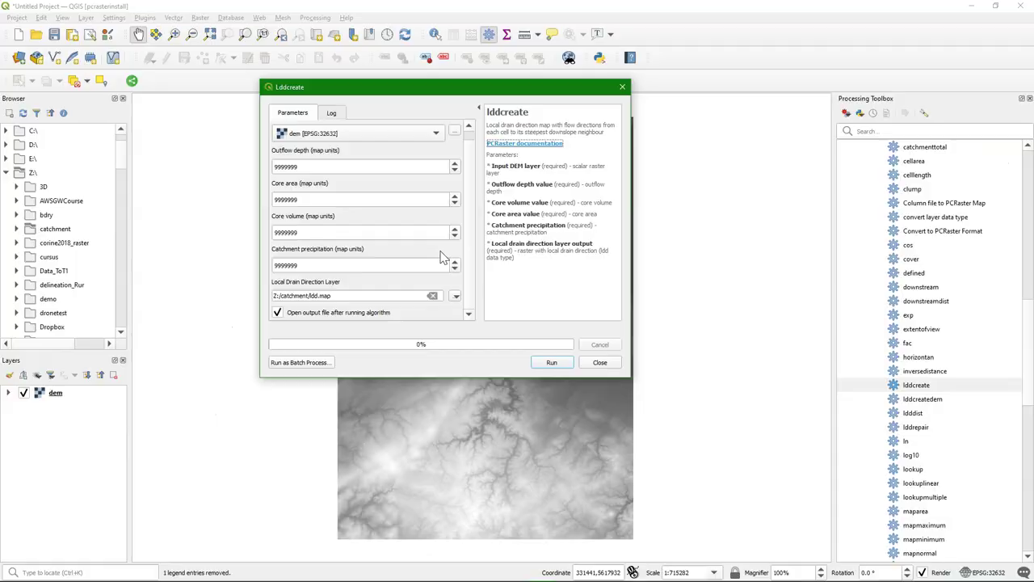
{"action": "left_click", "coordinate": [554, 363]}
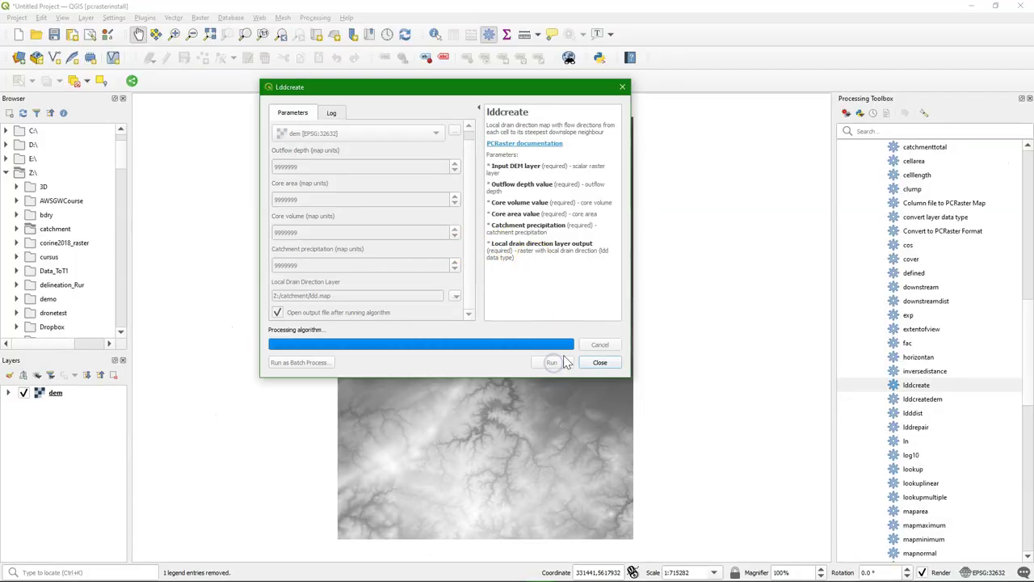
{"action": "key", "text": "alt+Tab"}
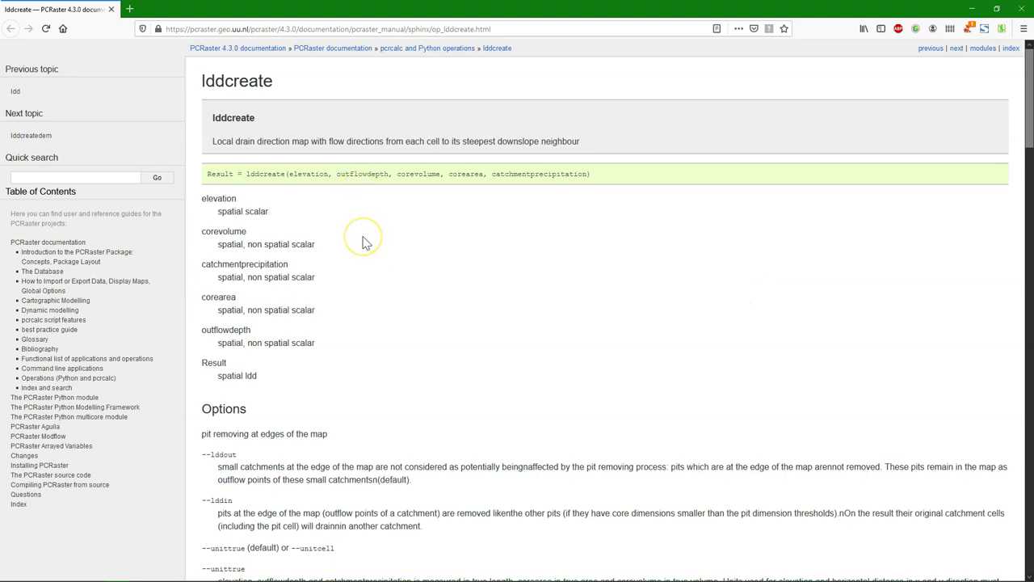
{"action": "scroll", "coordinate": [363, 243], "scroll_direction": "down", "scroll_amount": 5}
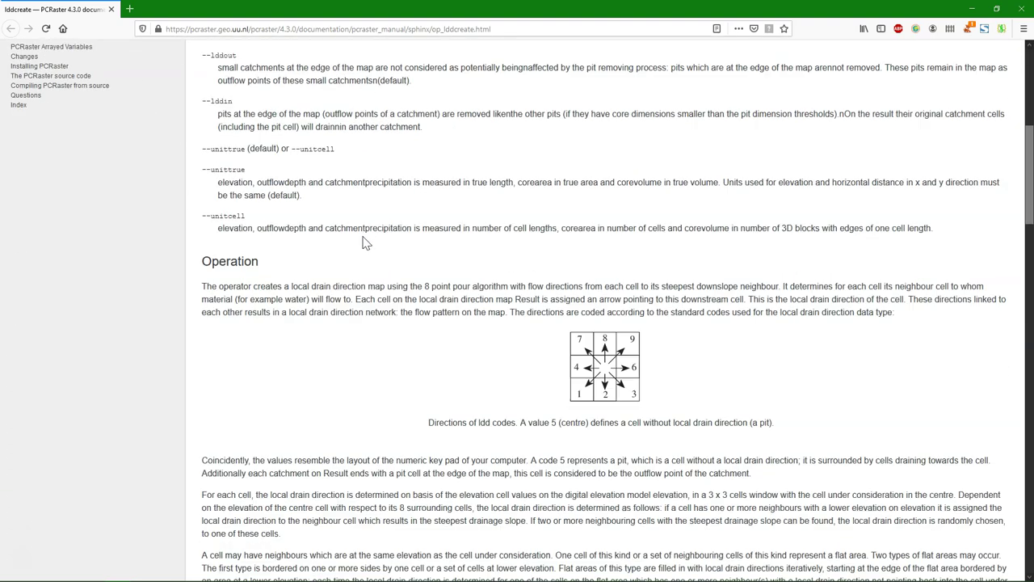
{"action": "scroll", "coordinate": [364, 240], "scroll_direction": "down", "scroll_amount": 2}
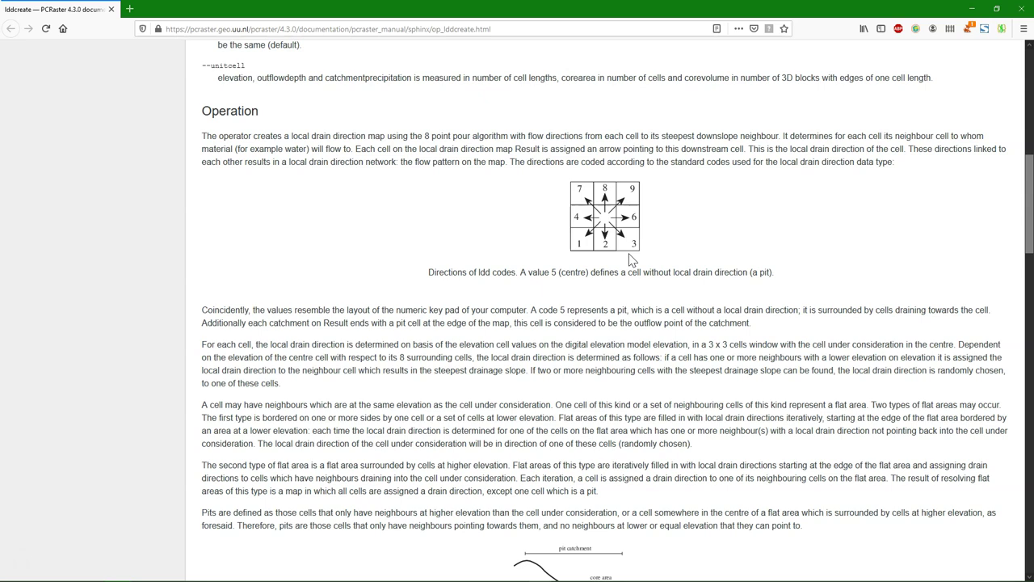
{"action": "scroll", "coordinate": [598, 283], "scroll_direction": "down", "scroll_amount": 4}
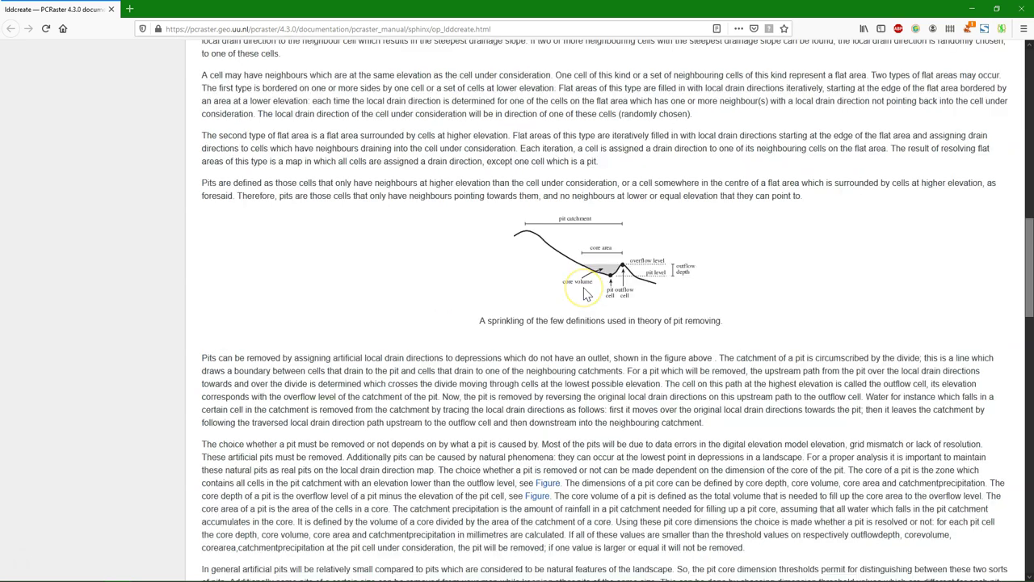
{"action": "scroll", "coordinate": [587, 294], "scroll_direction": "down", "scroll_amount": 5}
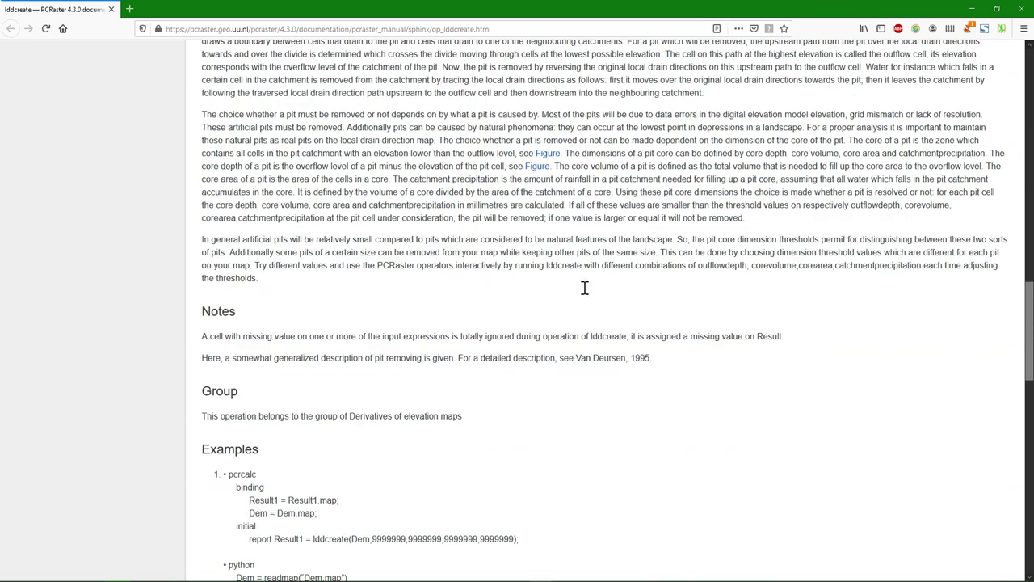
{"action": "scroll", "coordinate": [587, 294], "scroll_direction": "down", "scroll_amount": 3}
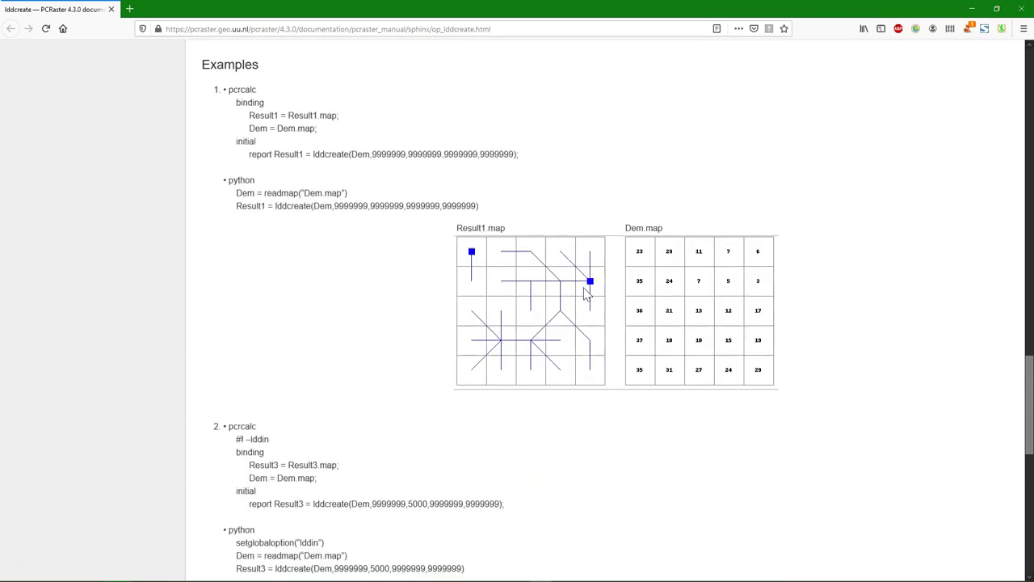
{"action": "scroll", "coordinate": [586, 294], "scroll_direction": "down", "scroll_amount": 6}
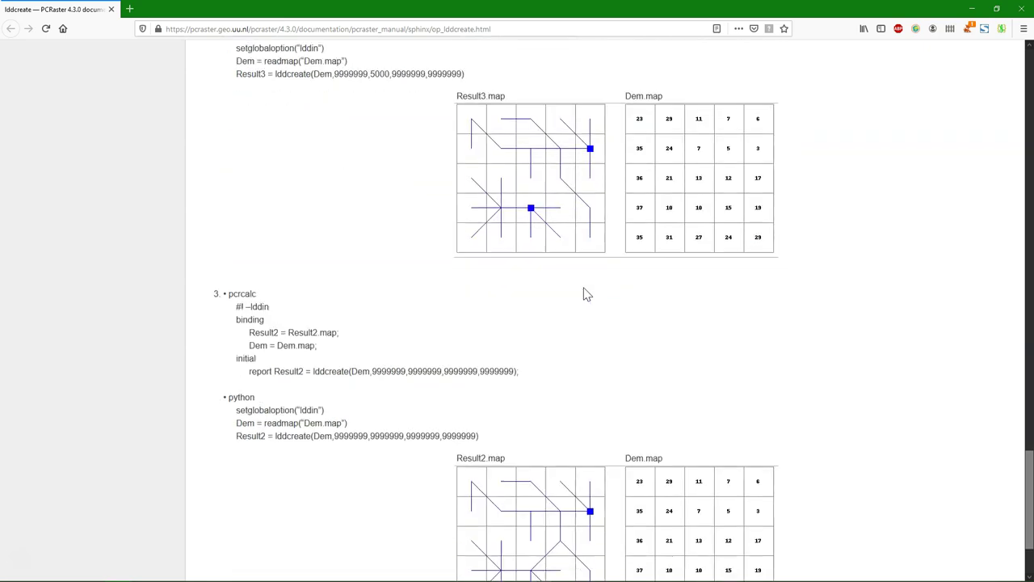
{"action": "scroll", "coordinate": [587, 294], "scroll_direction": "down", "scroll_amount": 2}
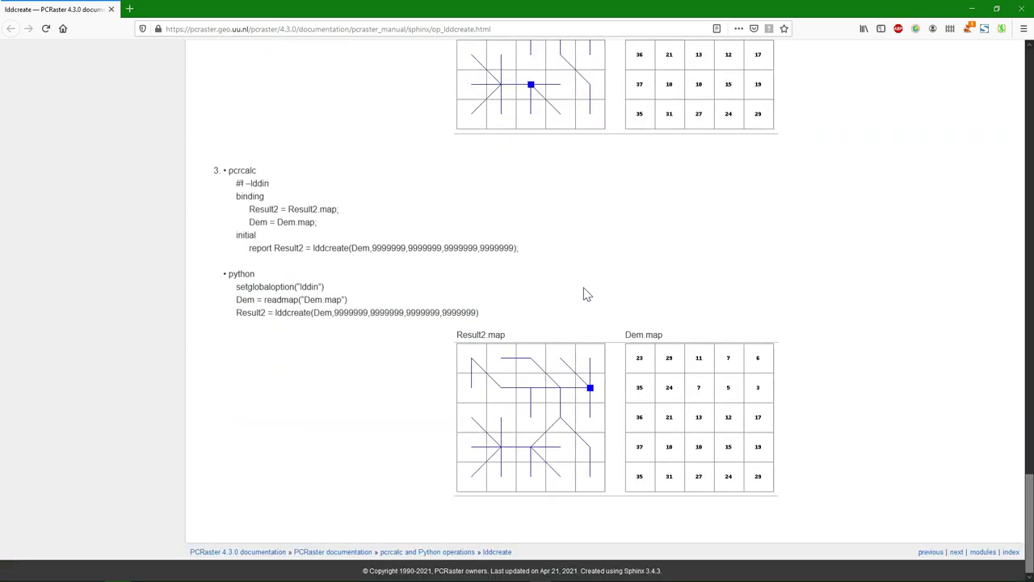
Back in QGIS, close lddcreate and identify ldd drain-direction values at two map spots
{"action": "key", "text": "alt+Tab"}
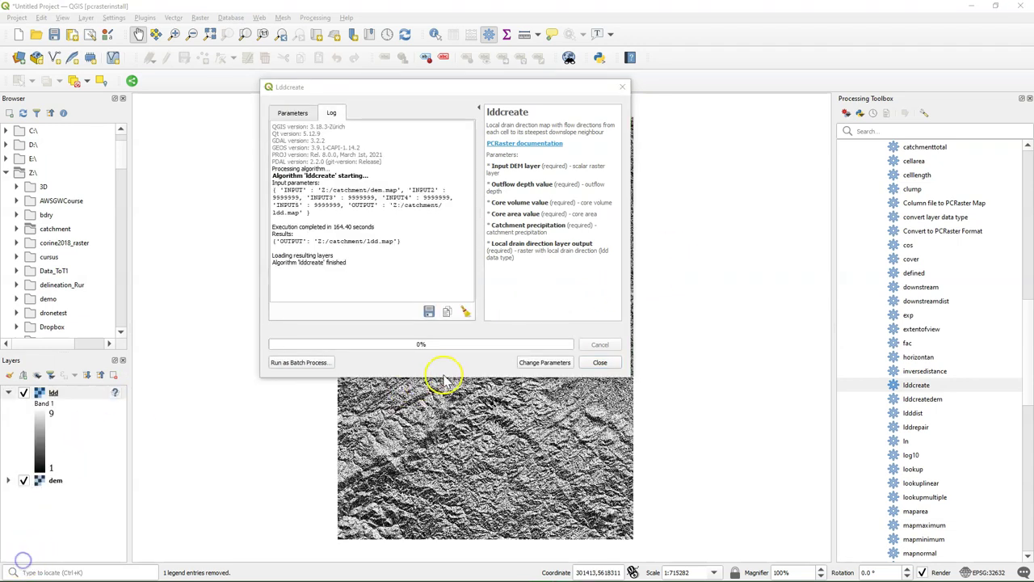
{"action": "left_click", "coordinate": [604, 364]}
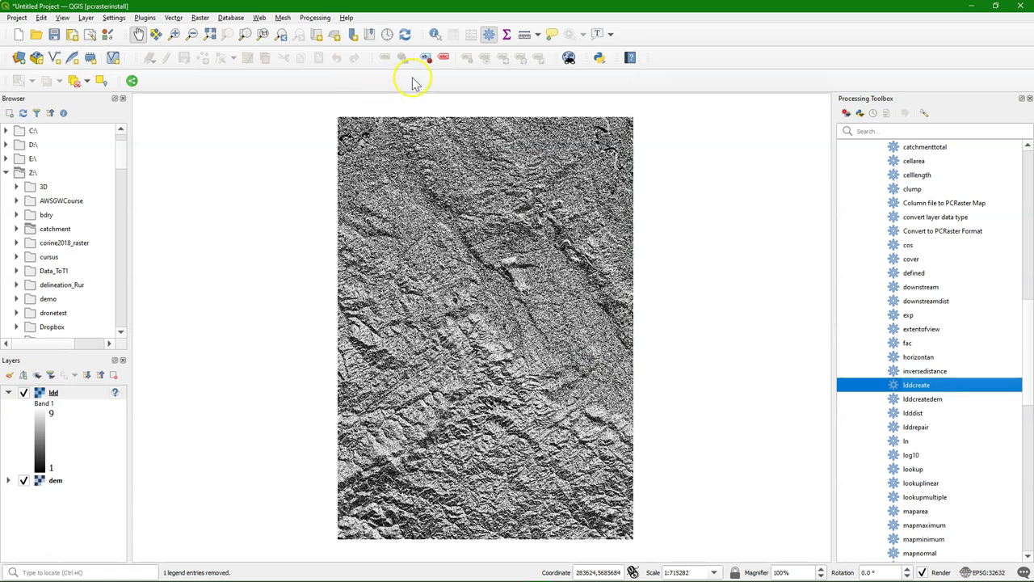
{"action": "left_click", "coordinate": [437, 34]}
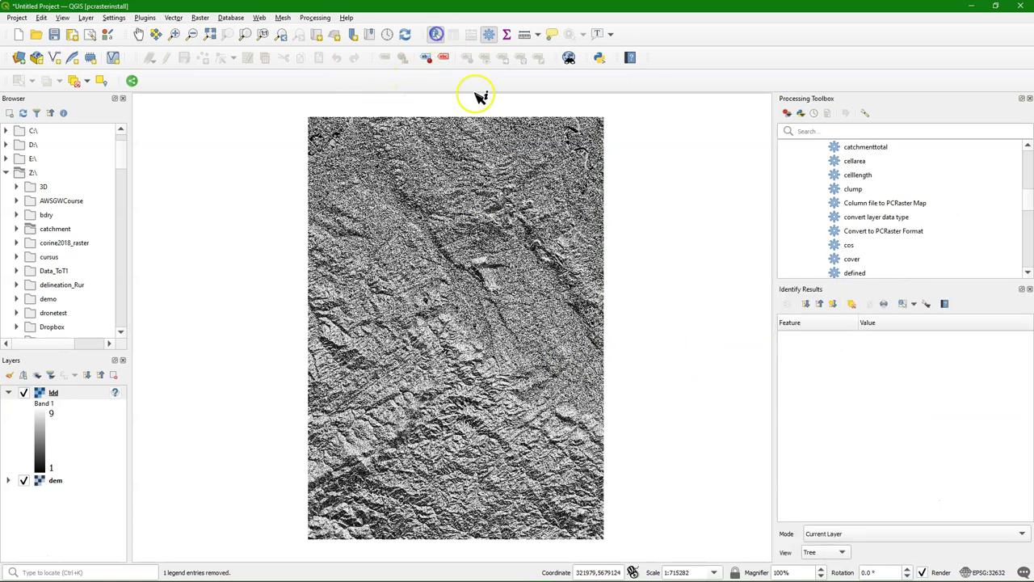
{"action": "left_click", "coordinate": [492, 250]}
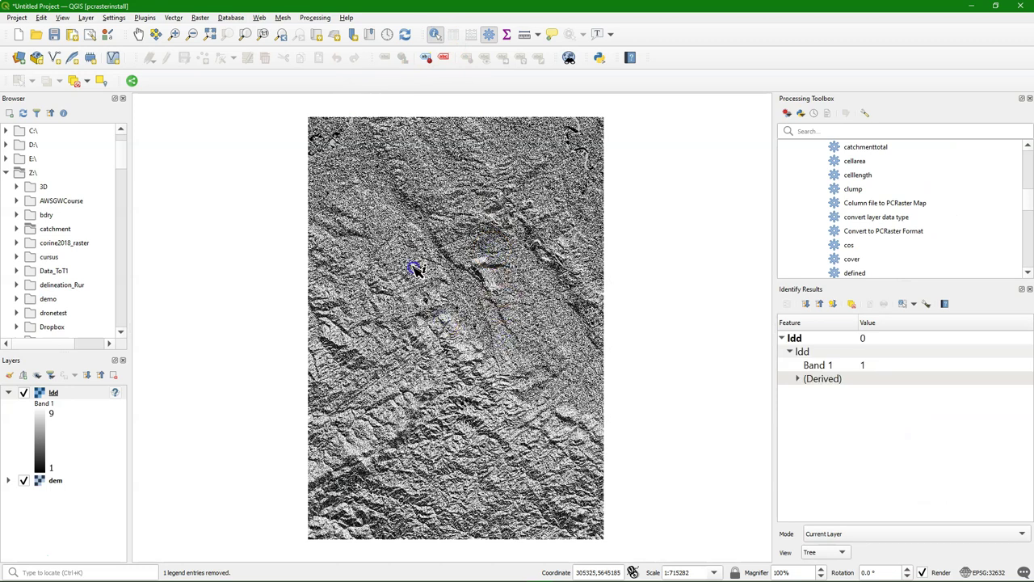
{"action": "left_click", "coordinate": [475, 254]}
{"action": "left_click", "coordinate": [1029, 290]}
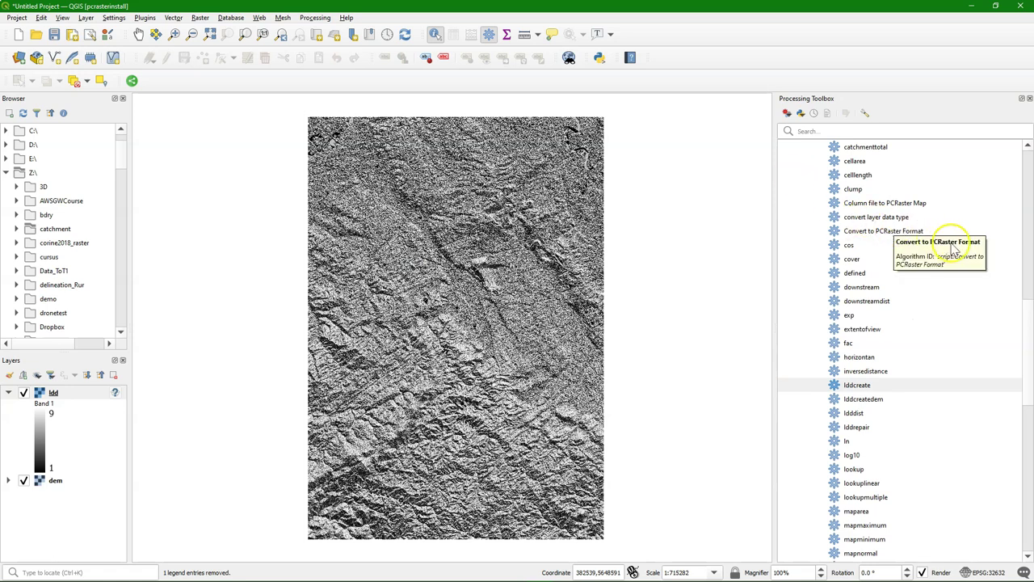
{"action": "left_click", "coordinate": [856, 400]}
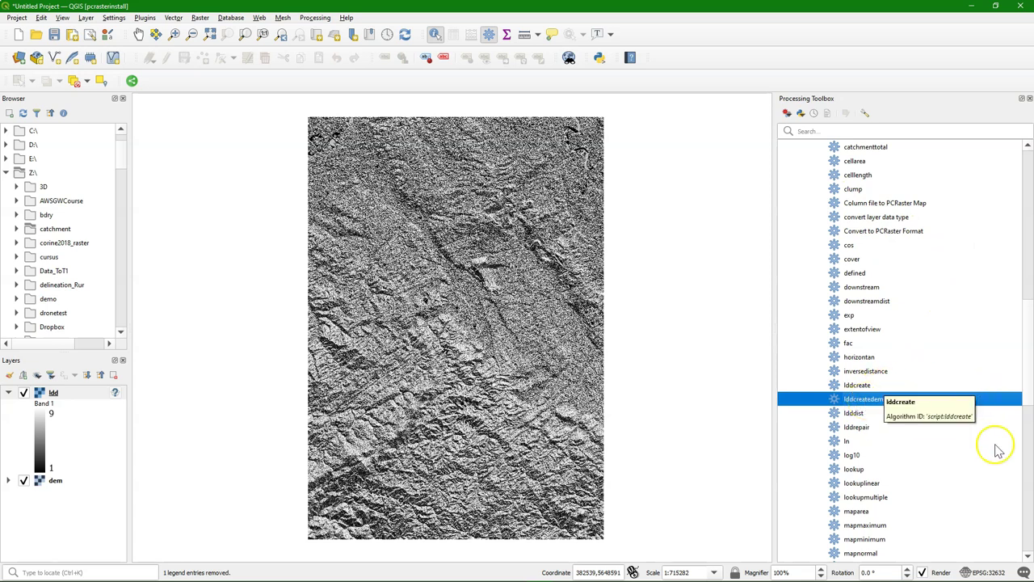
{"action": "left_click", "coordinate": [856, 414]}
{"action": "double_click", "coordinate": [857, 413]}
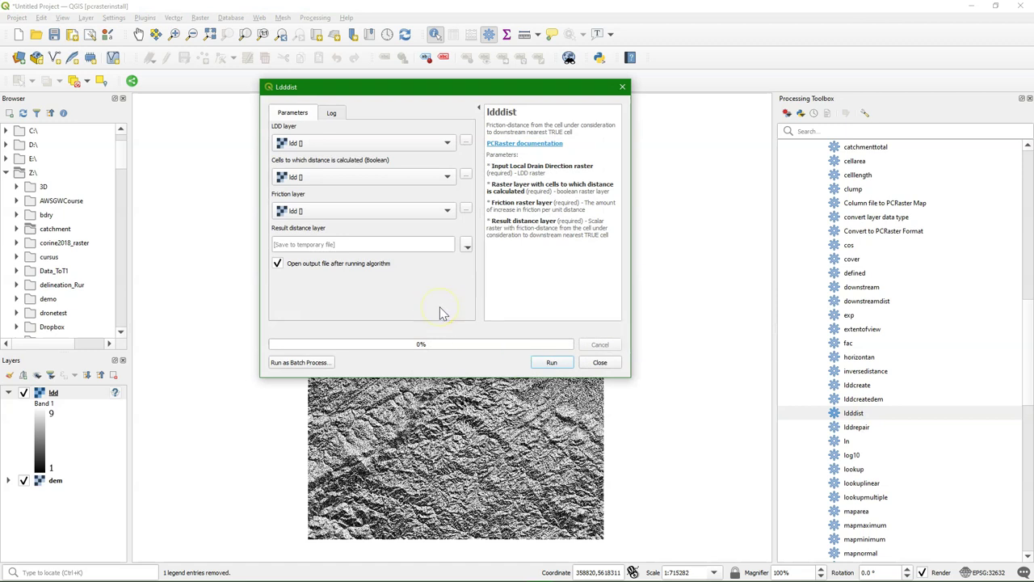
{"action": "left_click", "coordinate": [602, 363]}
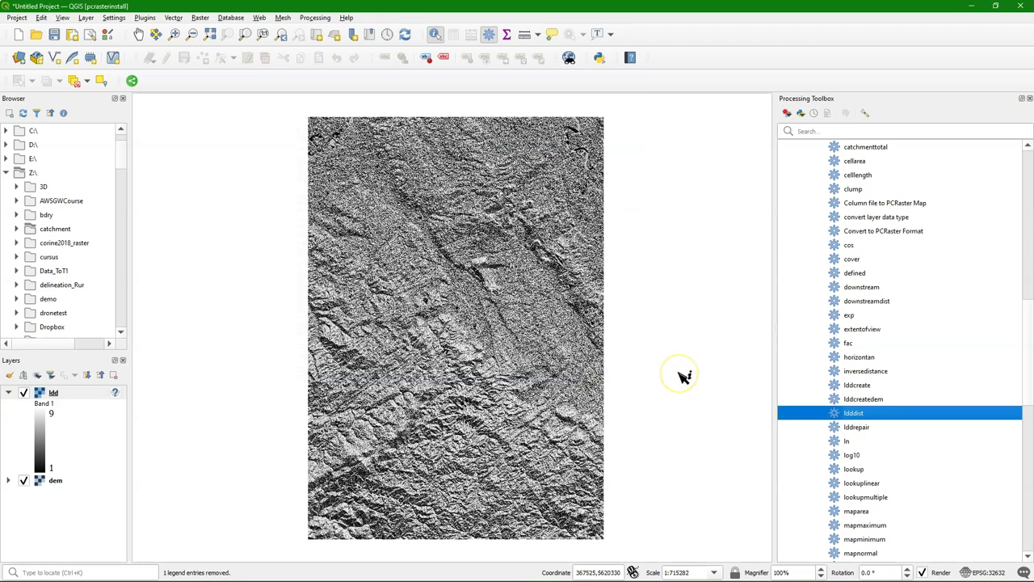
Run streamorder on ldd, saving the Strahler order raster as strahler.map
{"action": "scroll", "coordinate": [873, 400], "scroll_direction": "down", "scroll_amount": 15}
{"action": "left_click", "coordinate": [857, 371]}
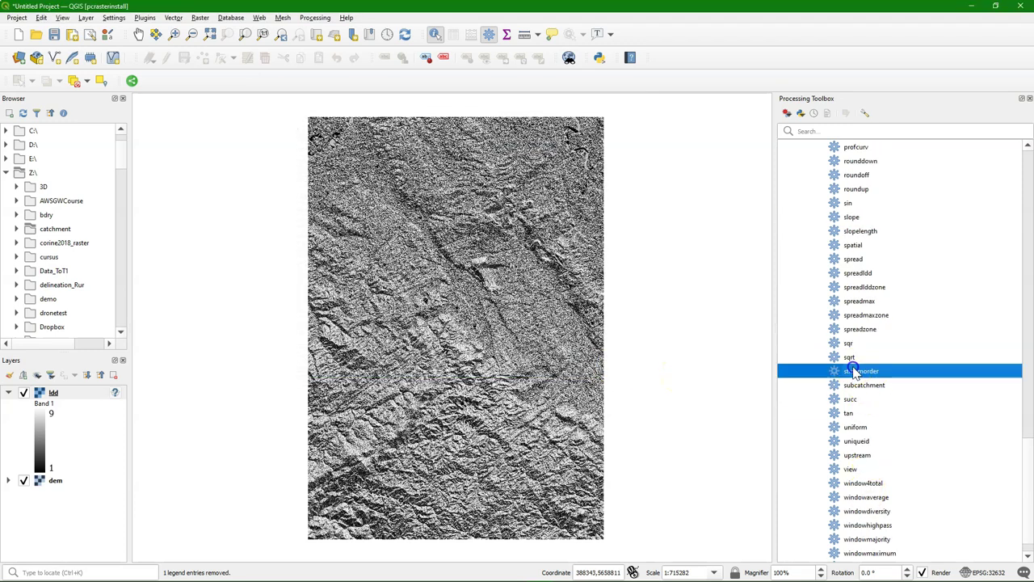
{"action": "double_click", "coordinate": [862, 371]}
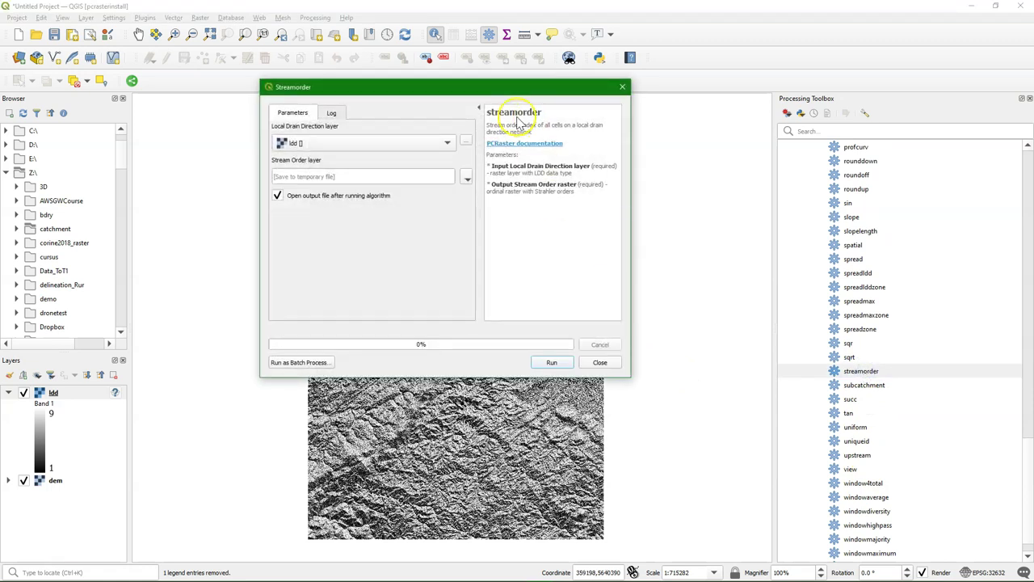
{"action": "left_click", "coordinate": [466, 179]}
{"action": "left_click", "coordinate": [497, 204]}
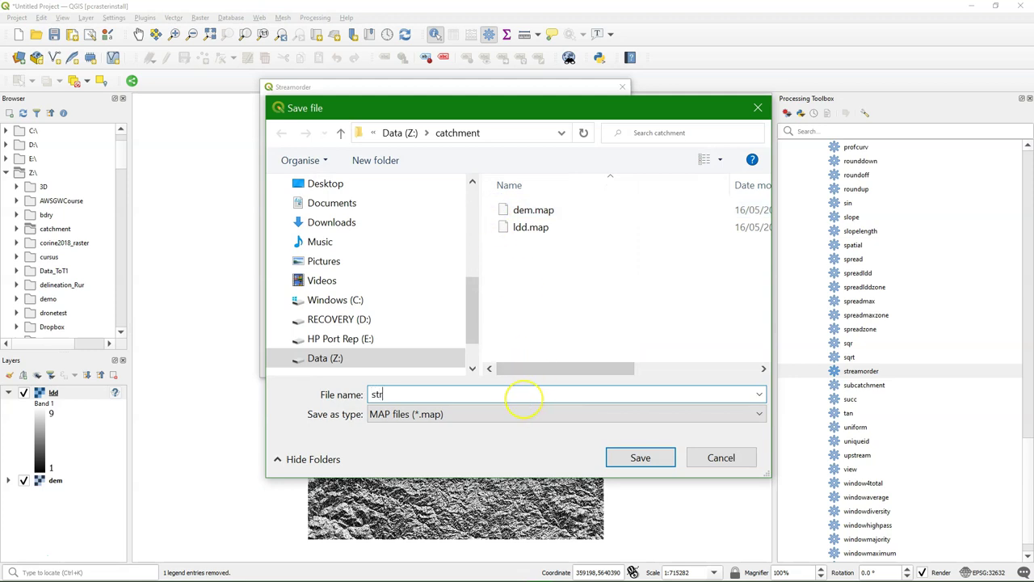
{"action": "type", "text": "strahler"}
{"action": "left_click", "coordinate": [639, 458]}
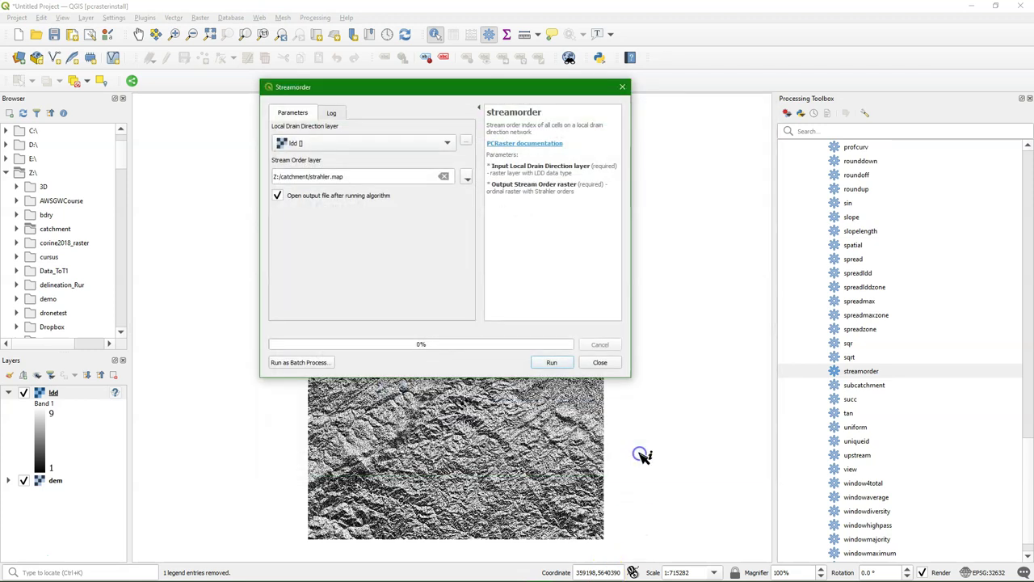
{"action": "left_click", "coordinate": [554, 364]}
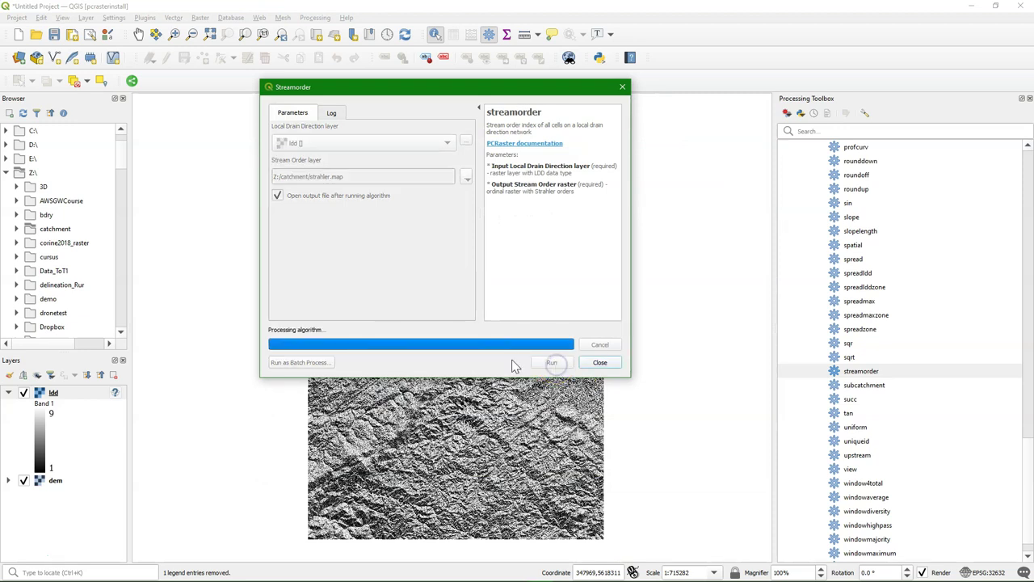
{"action": "left_click", "coordinate": [442, 309]}
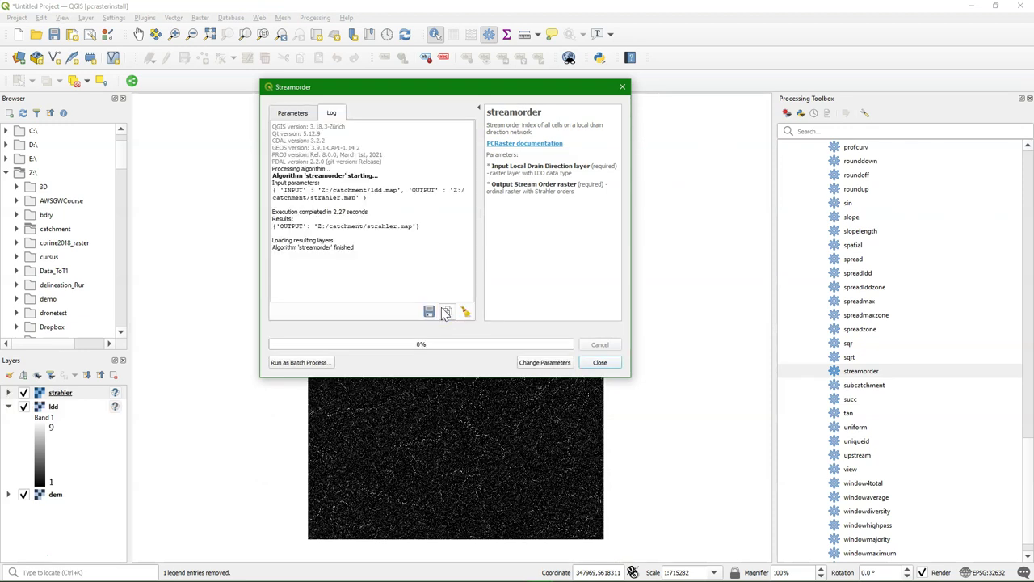
{"action": "left_click", "coordinate": [602, 363]}
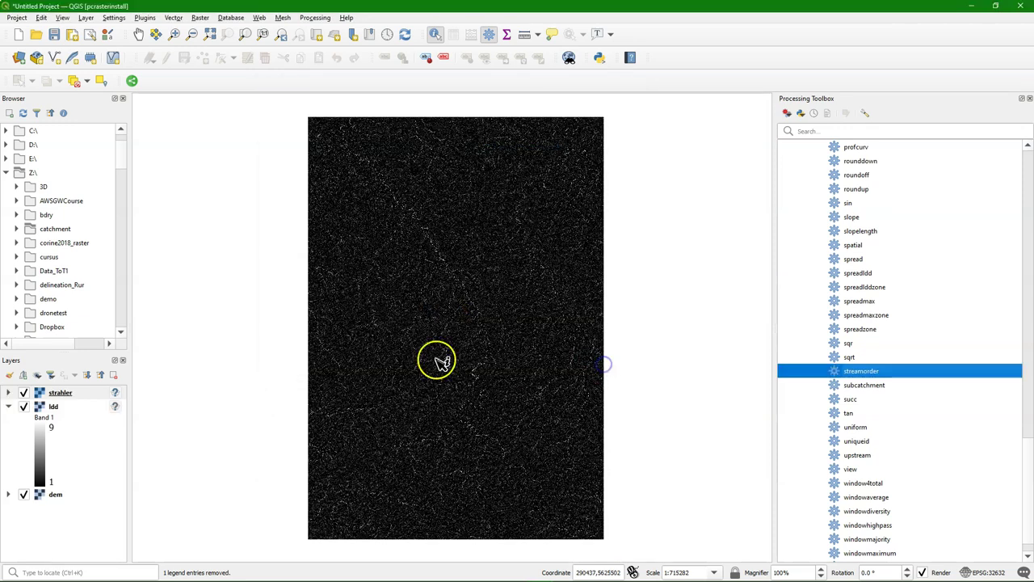
Style strahler as Singleband pseudocolor, classified into a blue 1–10 ramp
{"action": "left_click", "coordinate": [8, 377]}
{"action": "left_click", "coordinate": [840, 138]}
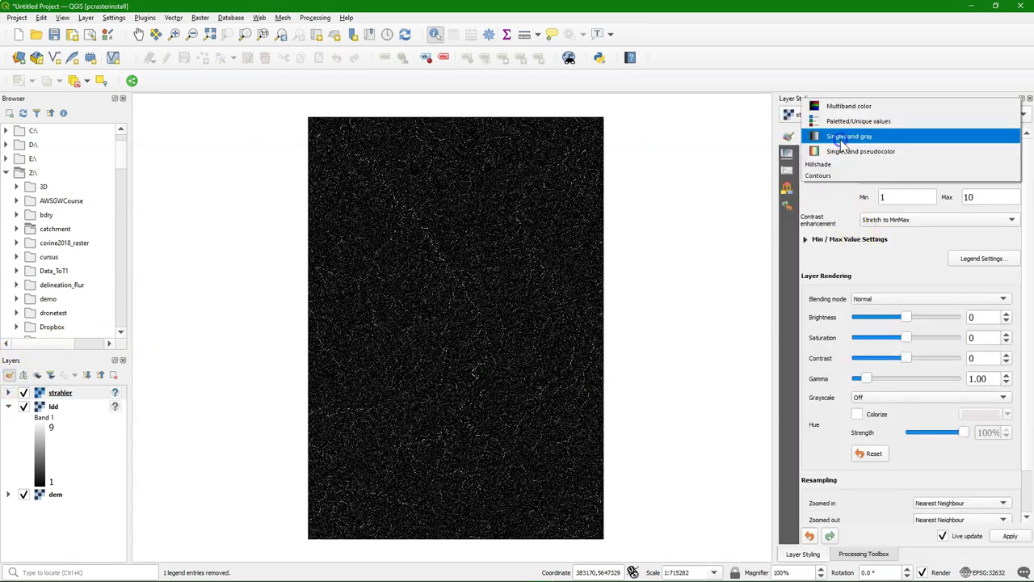
{"action": "left_click", "coordinate": [842, 152]}
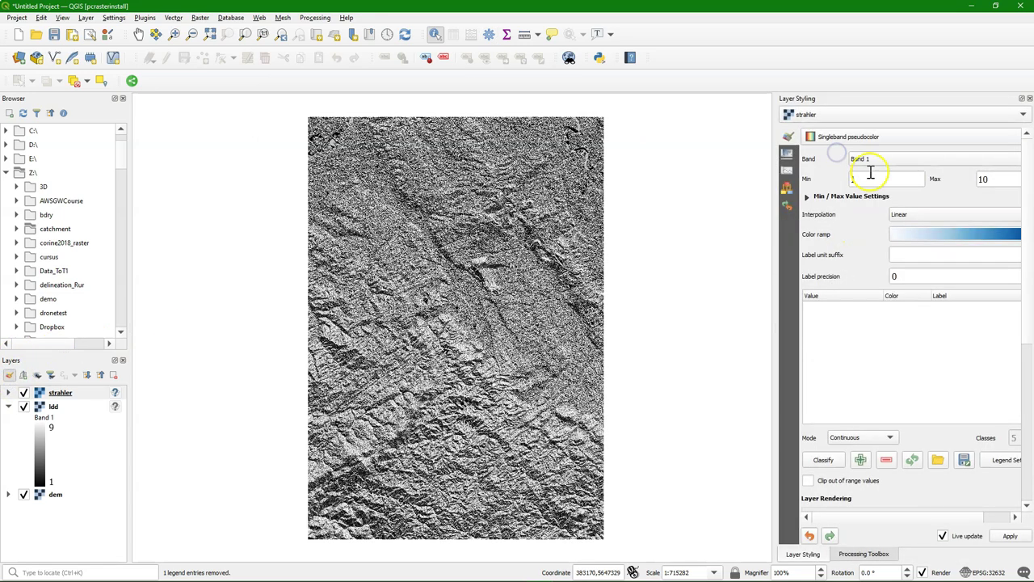
{"action": "left_click", "coordinate": [823, 460]}
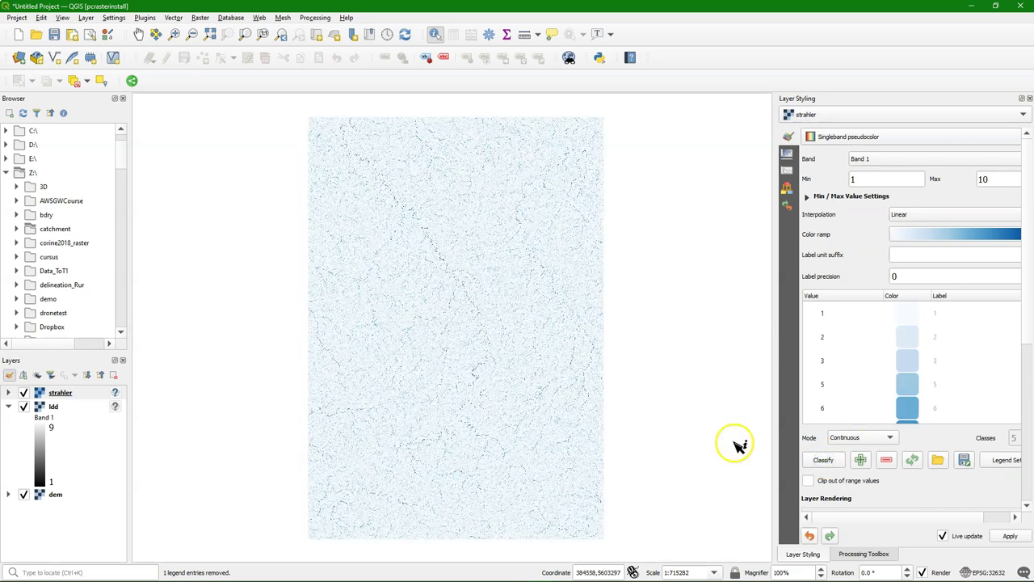
{"action": "scroll", "coordinate": [501, 286], "scroll_direction": "up", "scroll_amount": 3}
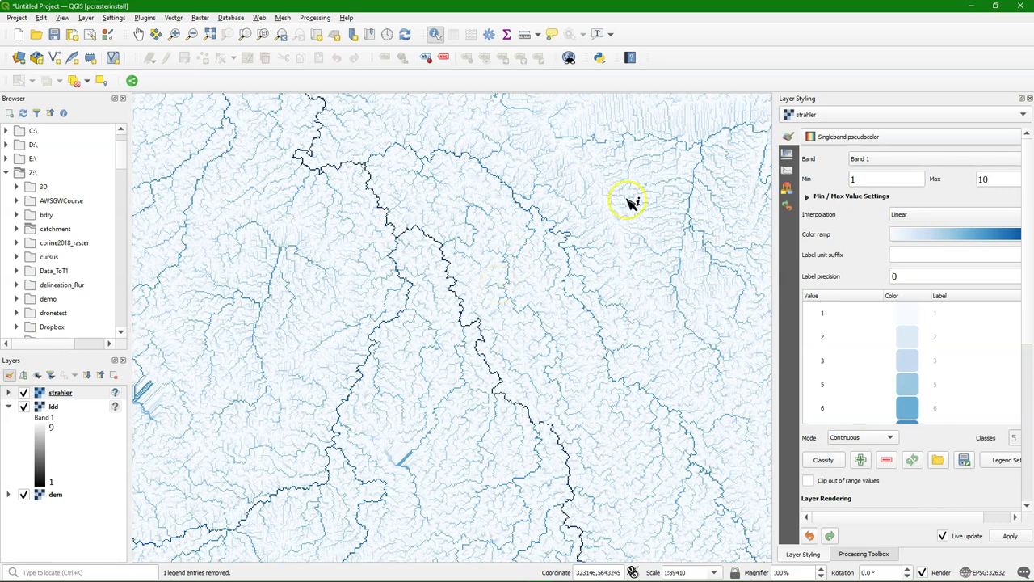
{"action": "left_click", "coordinate": [1029, 99]}
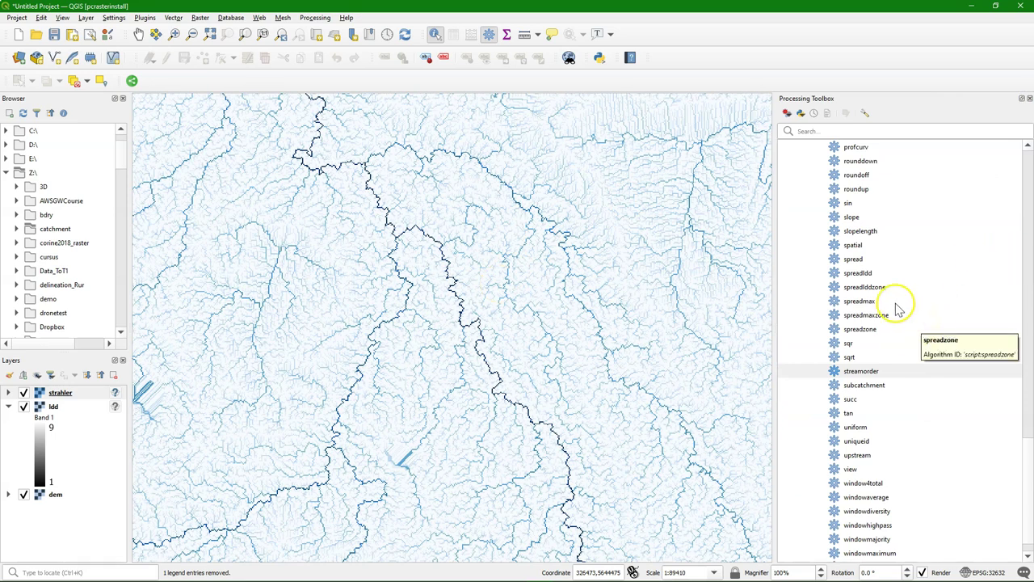
{"action": "scroll", "coordinate": [881, 305], "scroll_direction": "up", "scroll_amount": 3}
{"action": "left_click", "coordinate": [849, 231]}
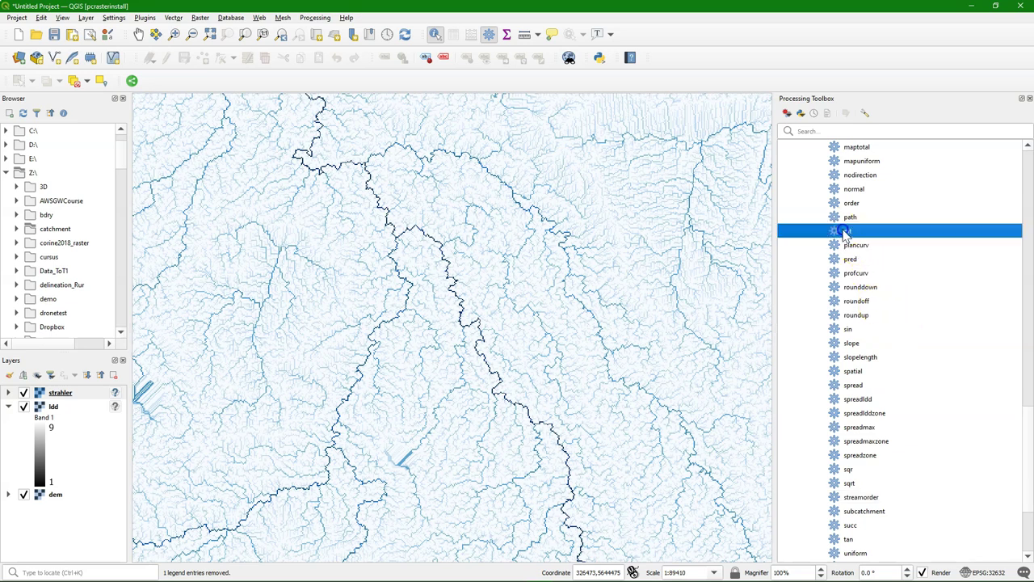
Run pit with ldd as the LDD layer, saving outlets to Z:/catchment/outlets.map
{"action": "double_click", "coordinate": [848, 232]}
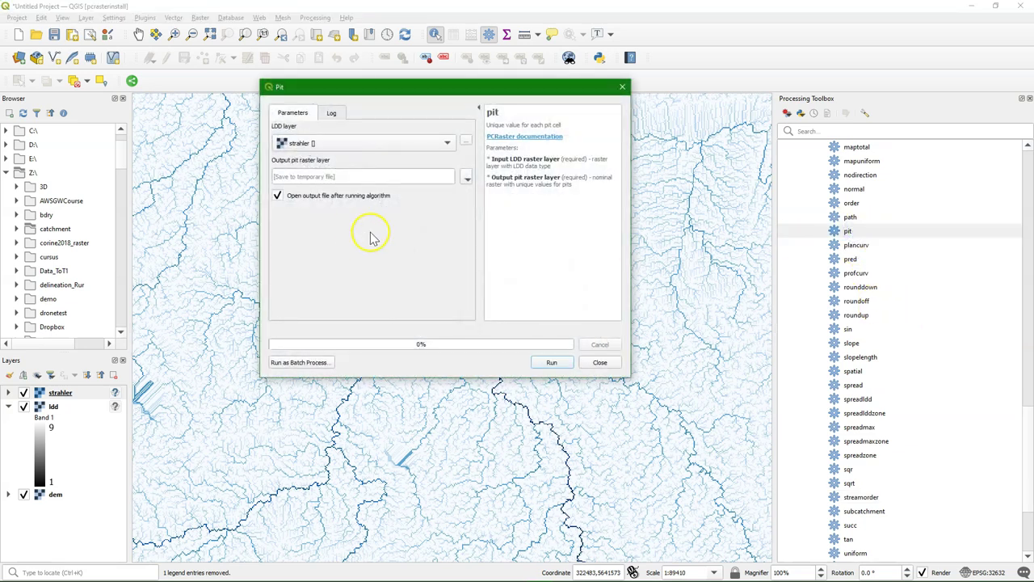
{"action": "left_click", "coordinate": [328, 143]}
{"action": "left_click", "coordinate": [300, 129]}
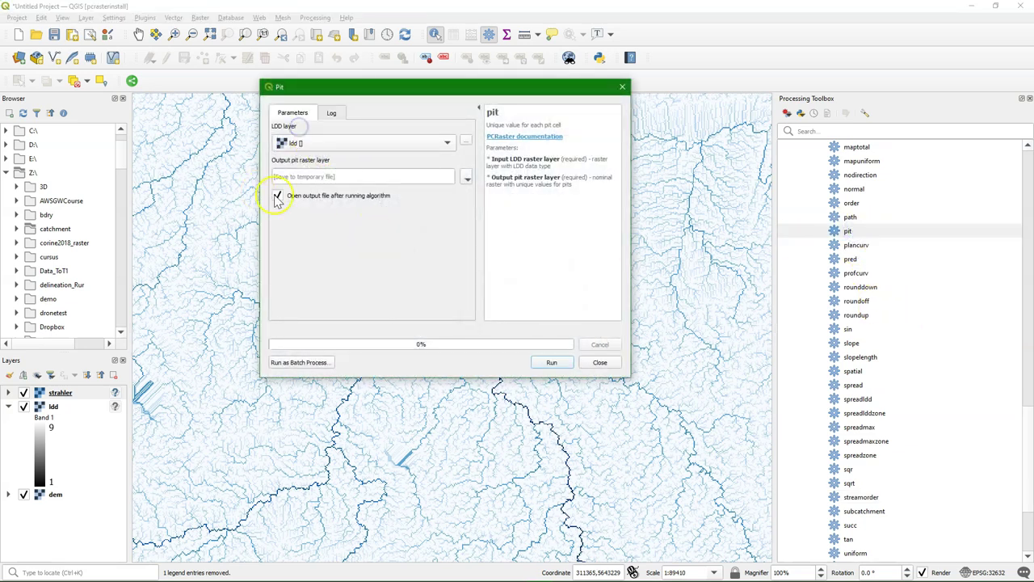
{"action": "left_click", "coordinate": [467, 178]}
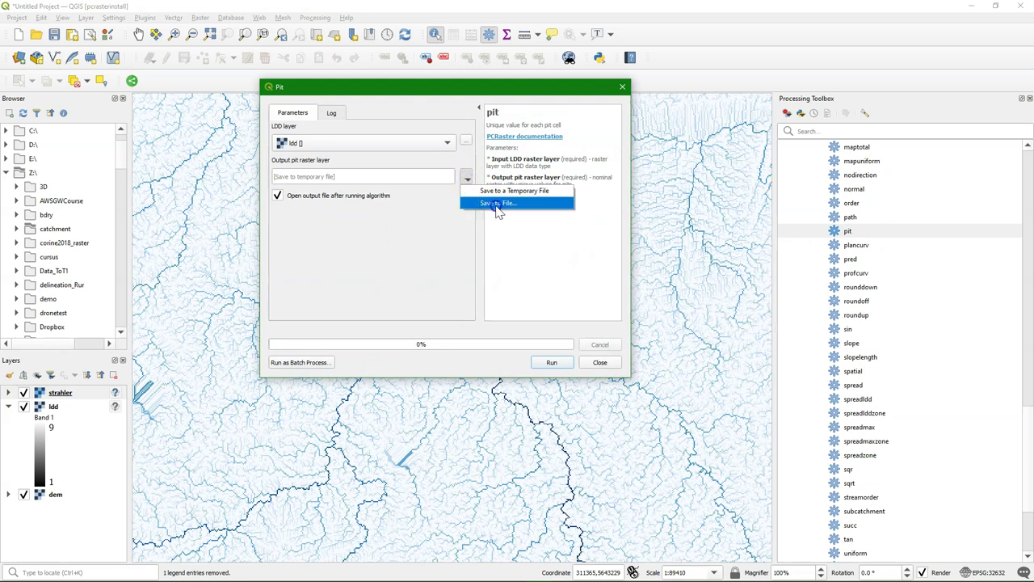
{"action": "left_click", "coordinate": [497, 204]}
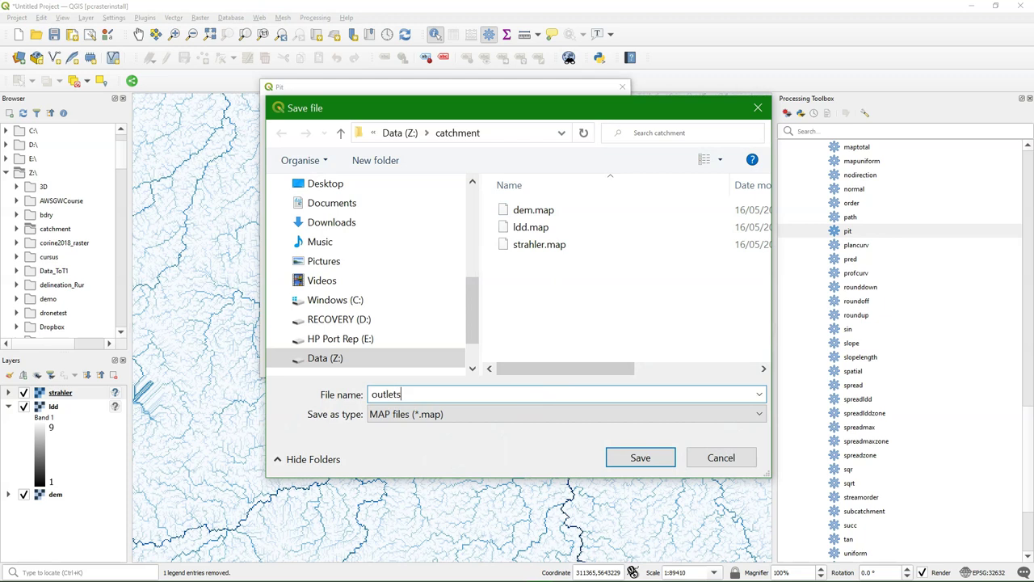
{"action": "left_click", "coordinate": [640, 457]}
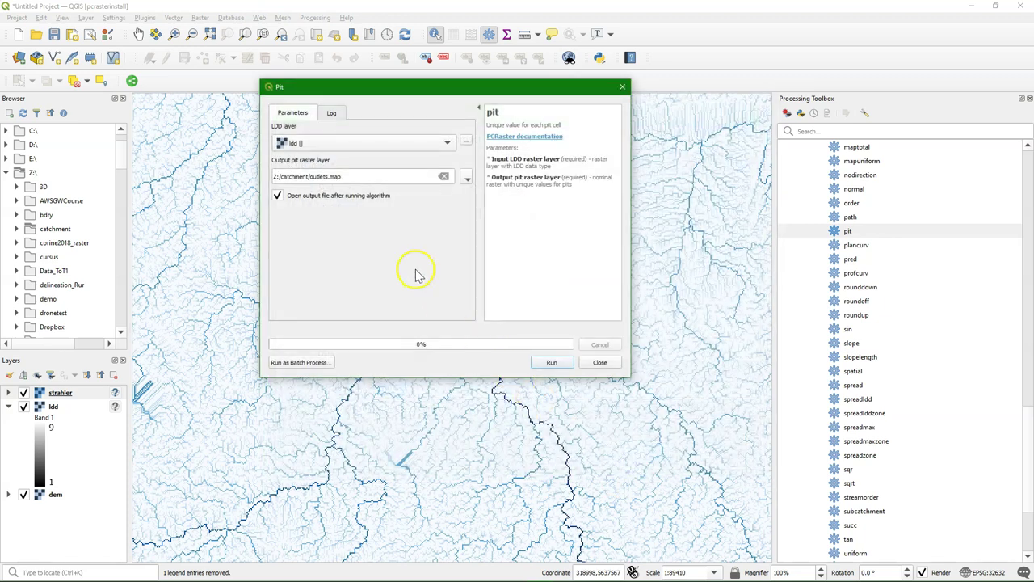
{"action": "left_click", "coordinate": [549, 362]}
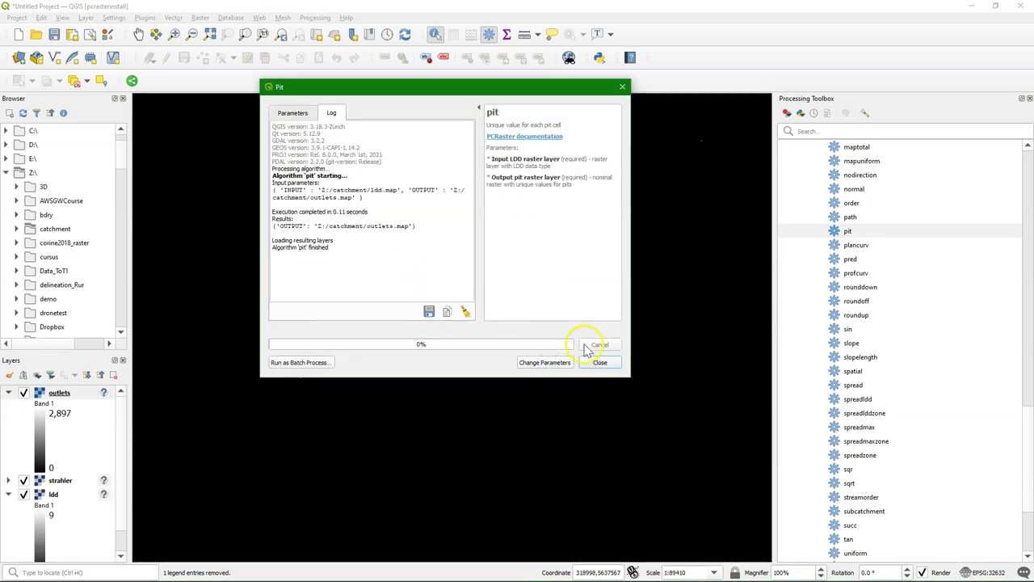
{"action": "left_click", "coordinate": [605, 363]}
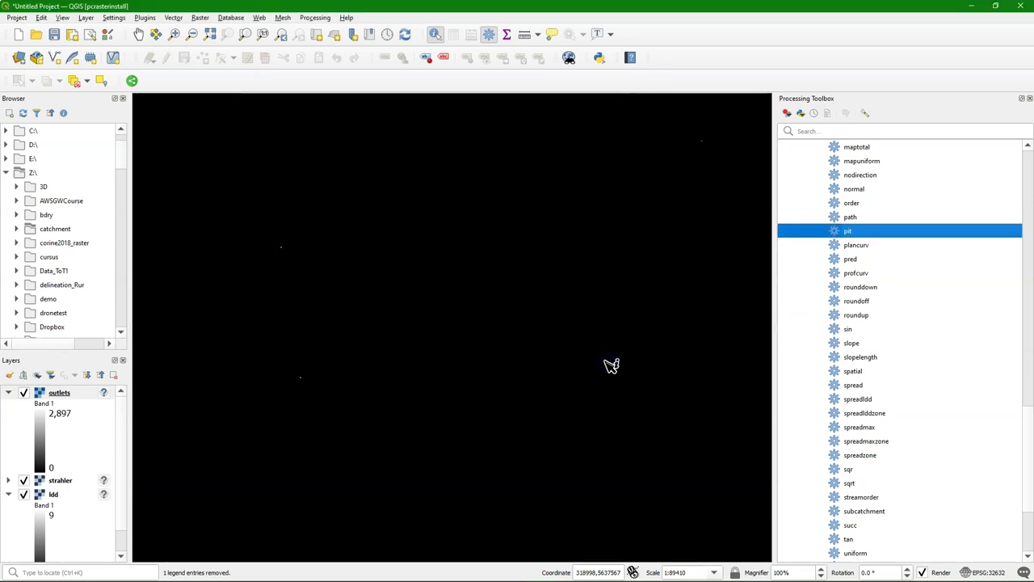
{"action": "scroll", "coordinate": [289, 342], "scroll_direction": "up", "scroll_amount": 1}
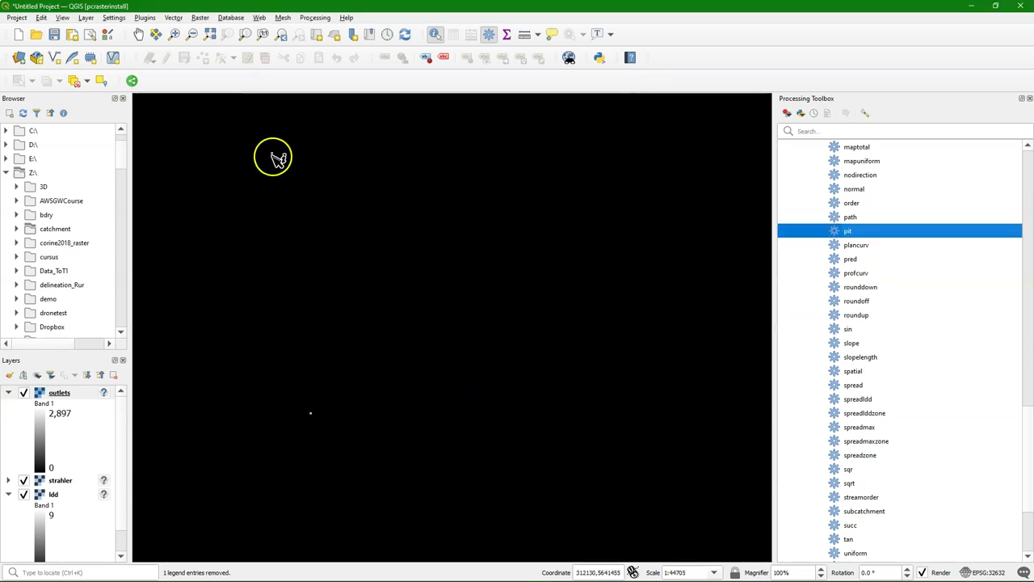
Render the outlets layer as paletted unique values with a random colour per outlet
{"action": "left_click", "coordinate": [50, 394]}
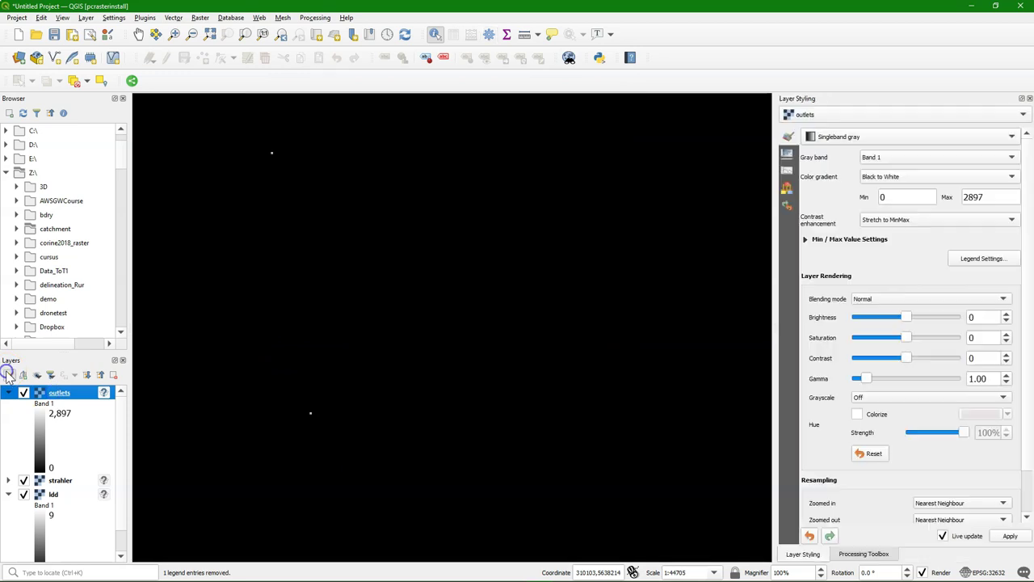
{"action": "left_click", "coordinate": [843, 137]}
{"action": "left_click", "coordinate": [842, 123]}
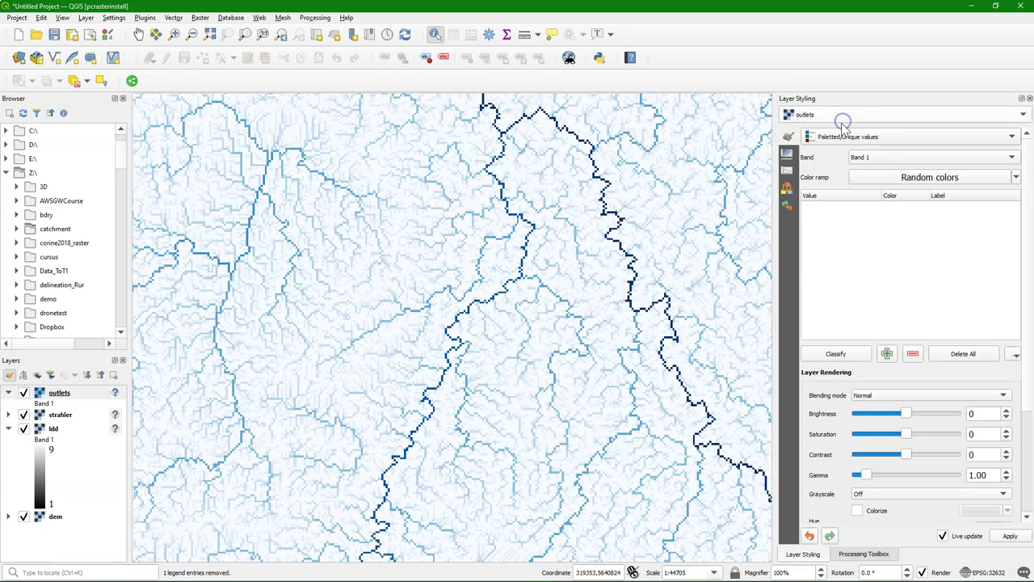
{"action": "left_click", "coordinate": [833, 357]}
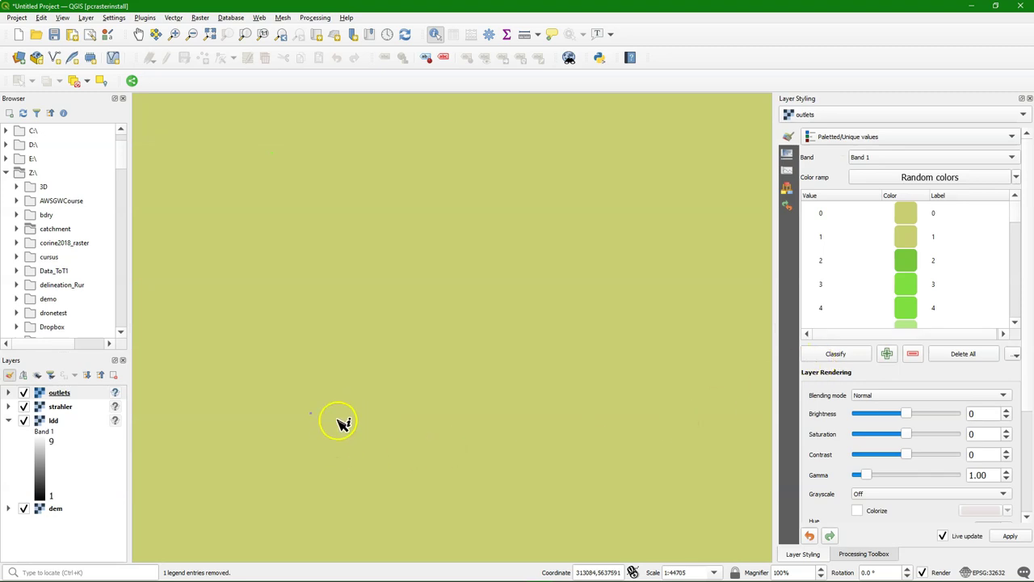
{"action": "scroll", "coordinate": [339, 436], "scroll_direction": "up", "scroll_amount": 1}
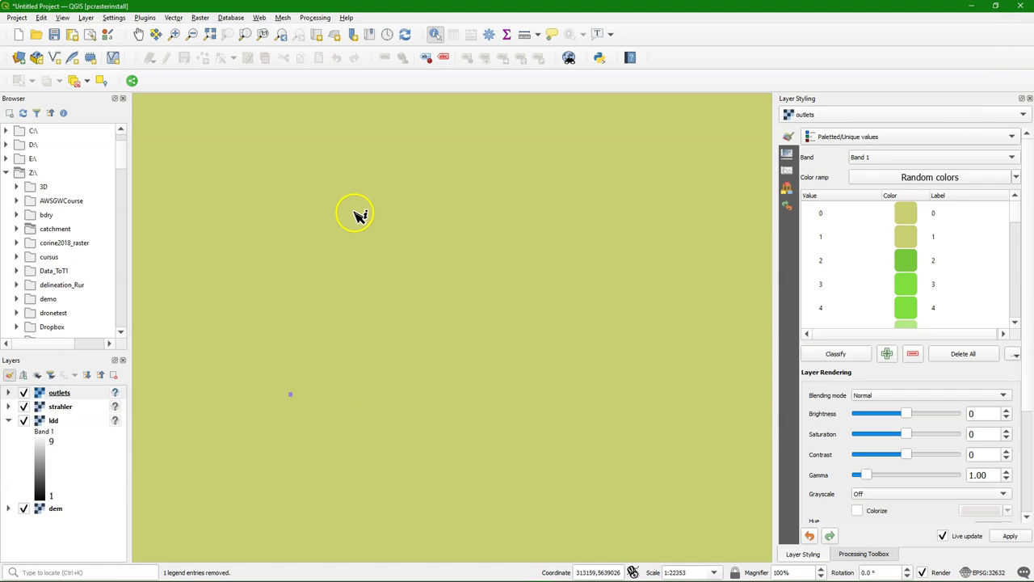
{"action": "left_click", "coordinate": [1029, 98]}
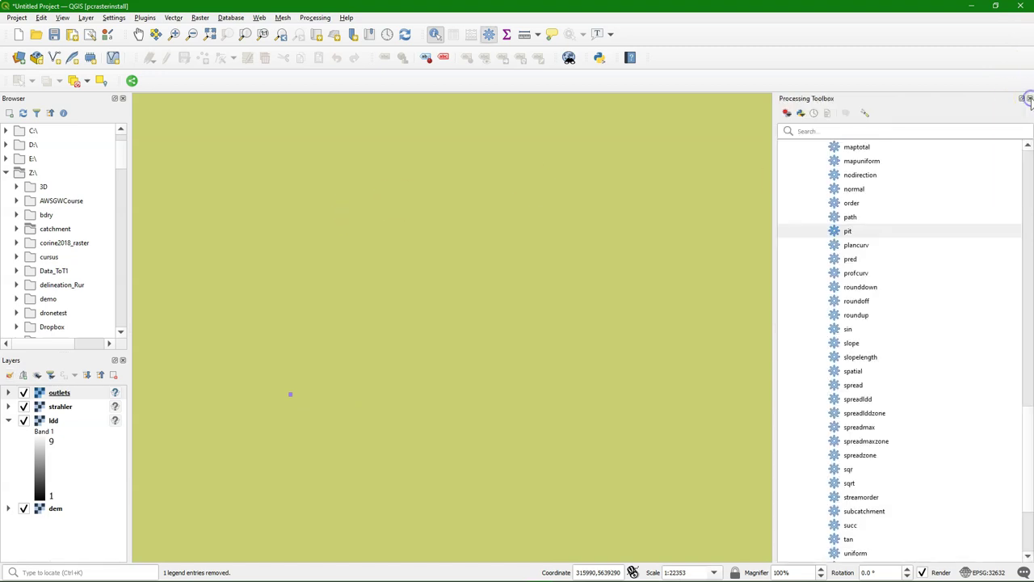
{"action": "scroll", "coordinate": [873, 234], "scroll_direction": "up", "scroll_amount": 9}
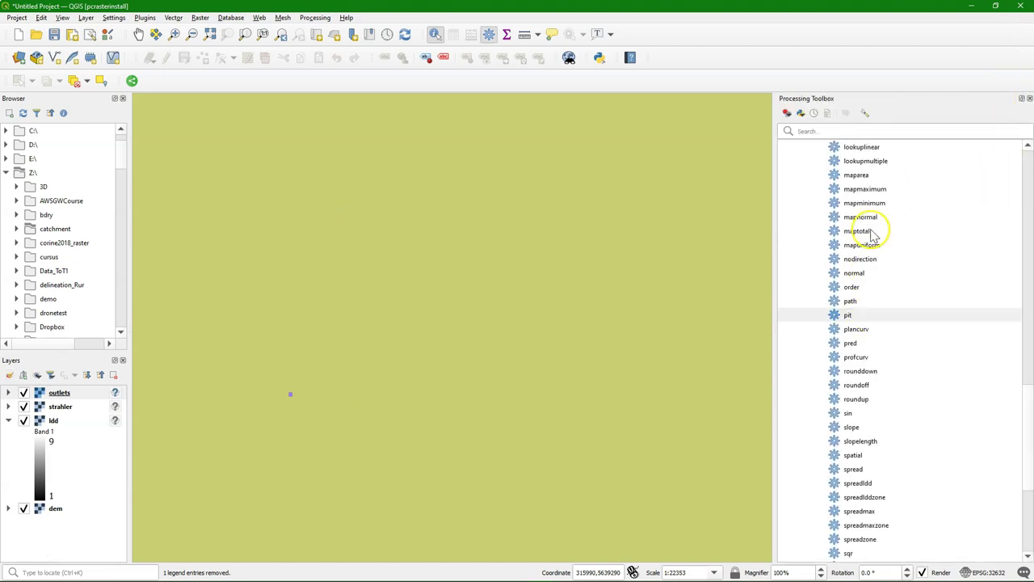
{"action": "scroll", "coordinate": [858, 230], "scroll_direction": "up", "scroll_amount": 2}
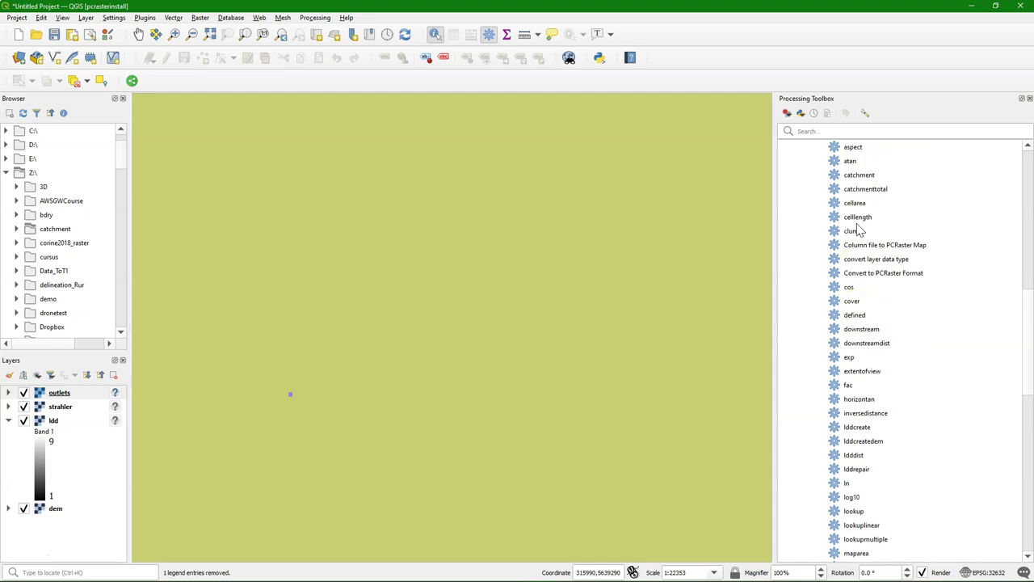
Run catchment with ldd and outlets, saving the result as catchments.map
{"action": "double_click", "coordinate": [859, 174]}
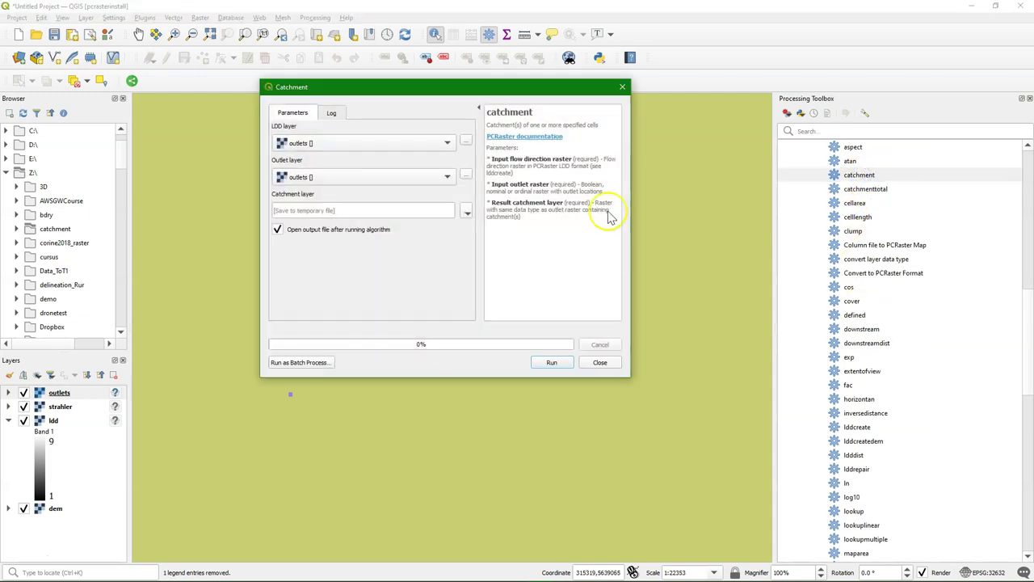
{"action": "left_click", "coordinate": [312, 143]}
{"action": "left_click", "coordinate": [312, 129]}
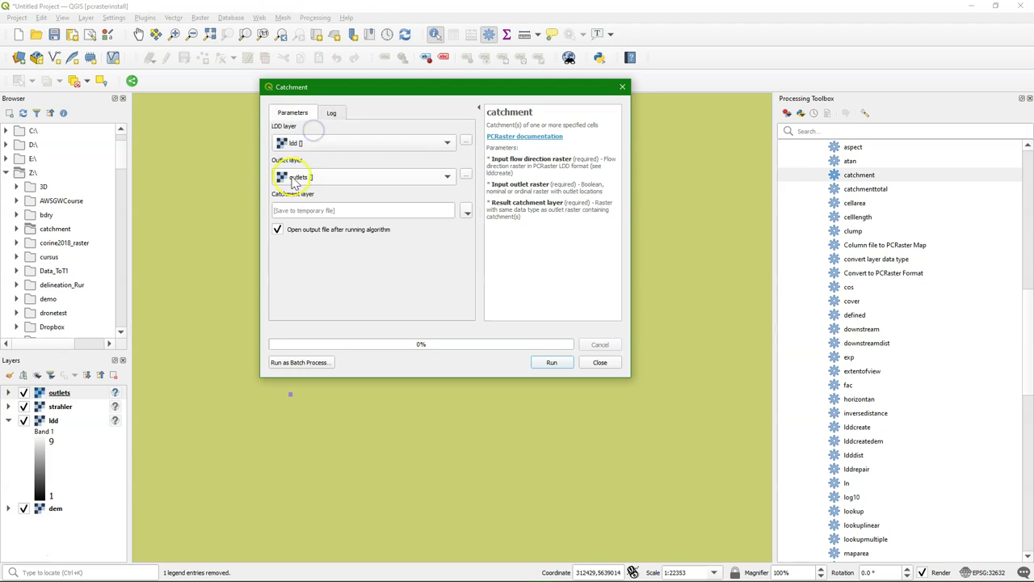
{"action": "left_click", "coordinate": [467, 212]}
{"action": "left_click", "coordinate": [489, 235]}
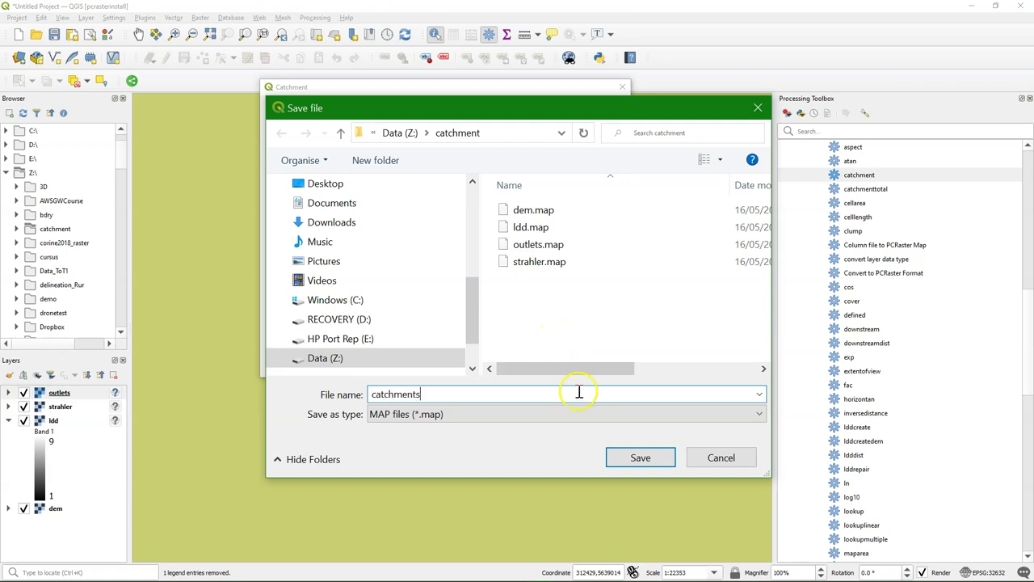
{"action": "left_click", "coordinate": [637, 467]}
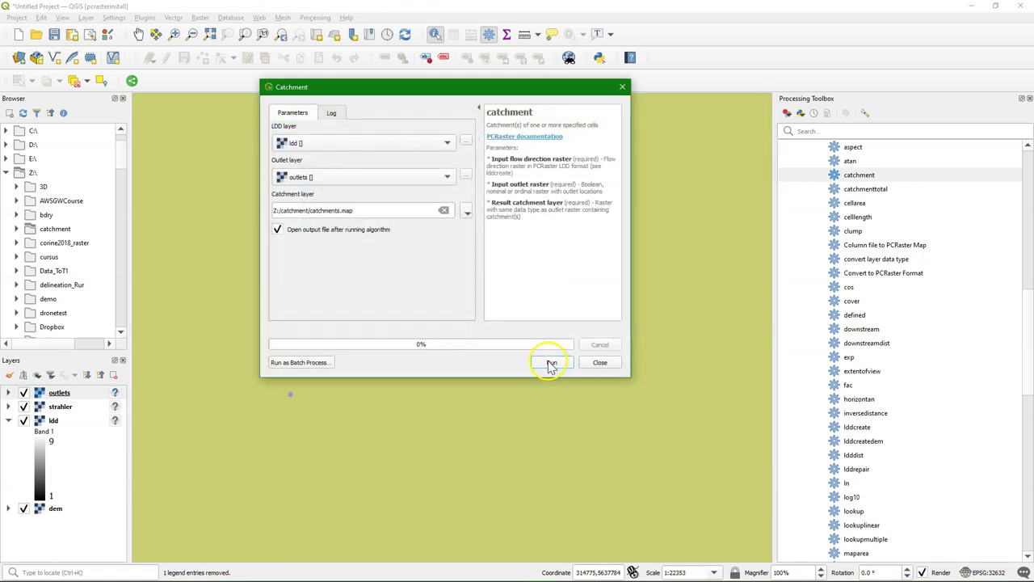
{"action": "left_click", "coordinate": [549, 362]}
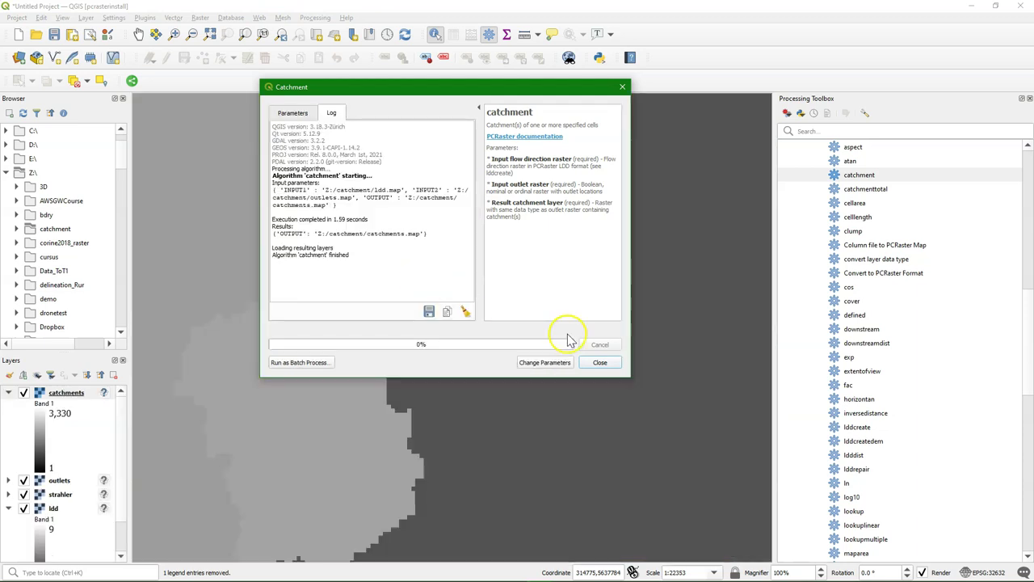
{"action": "left_click", "coordinate": [599, 362]}
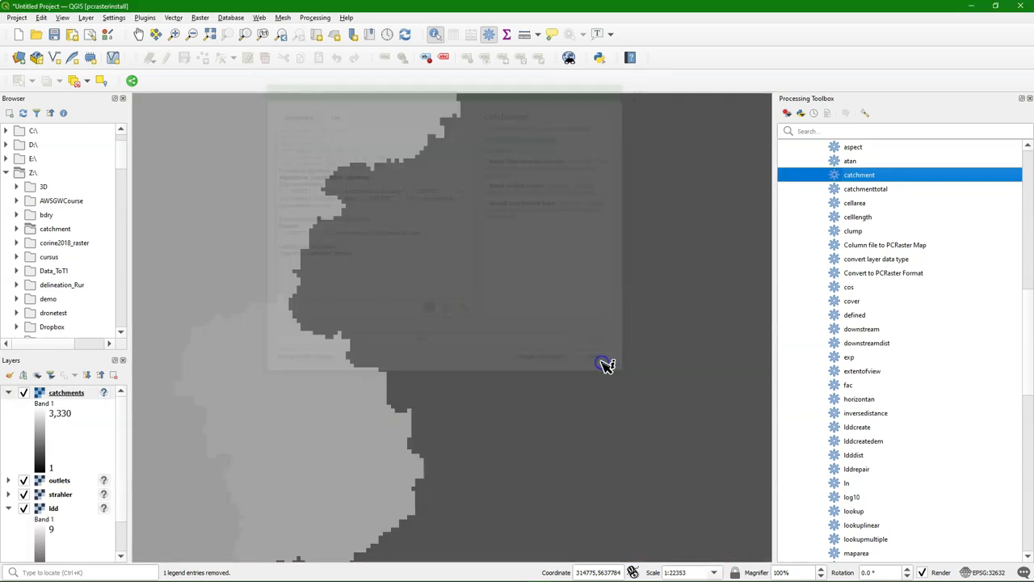
Style catchments as Paletted/Unique values with random colours per catchment
{"action": "left_click", "coordinate": [9, 375]}
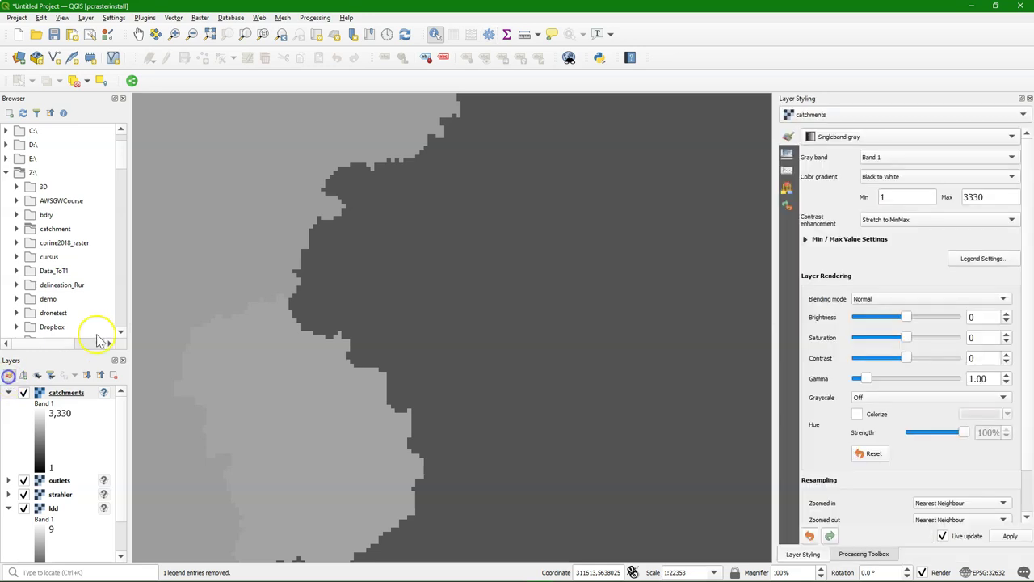
{"action": "left_click", "coordinate": [846, 137]}
{"action": "left_click", "coordinate": [845, 121]}
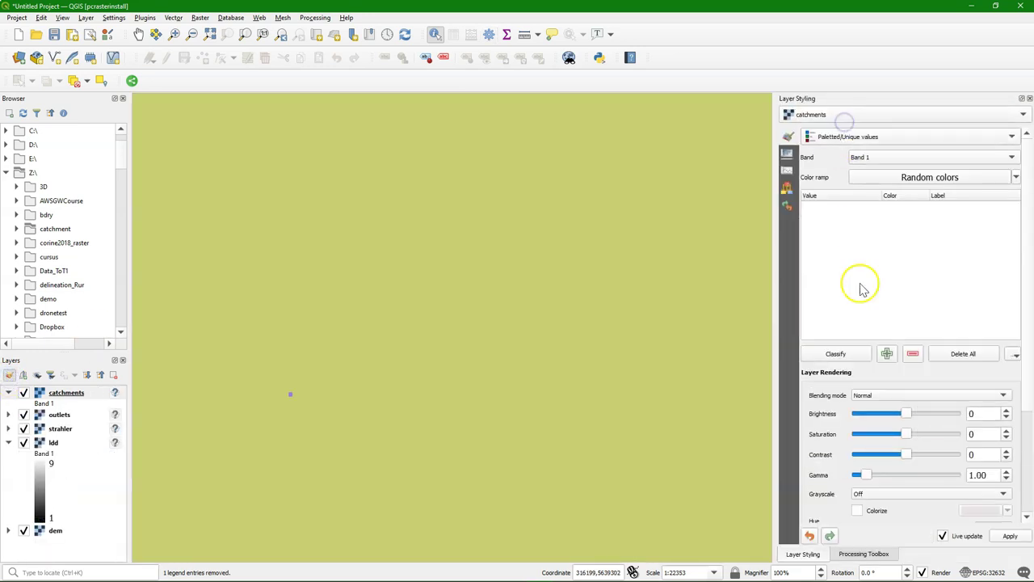
{"action": "left_click", "coordinate": [837, 354]}
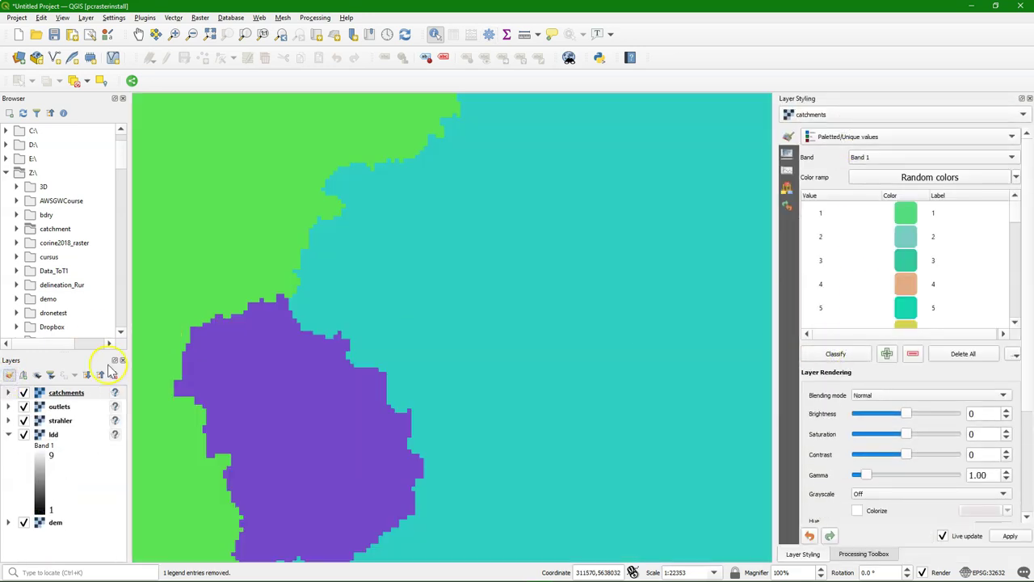
Zoom the map to the full extent of the catchments layer
{"action": "right_click", "coordinate": [65, 392]}
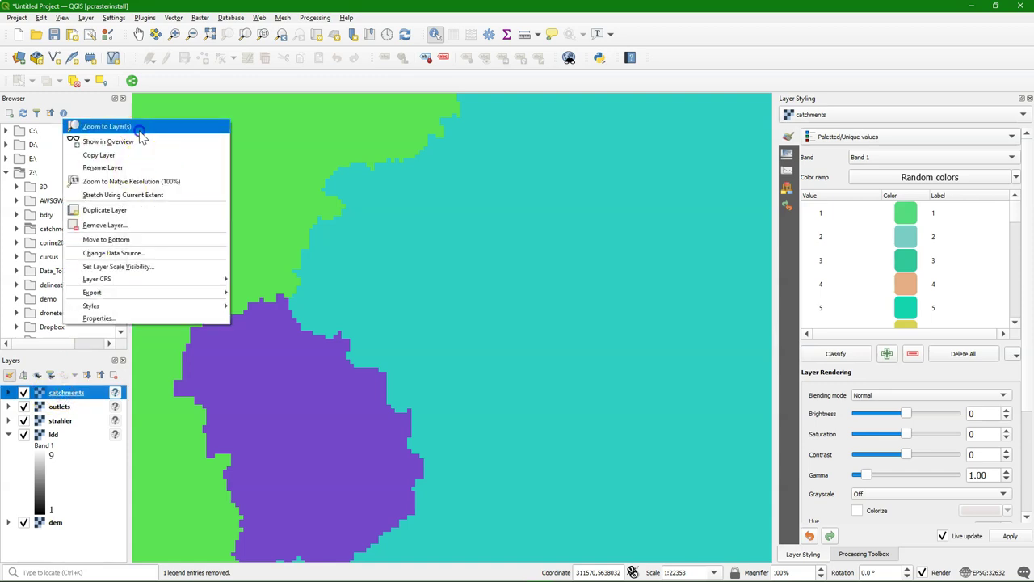
{"action": "left_click", "coordinate": [105, 126]}
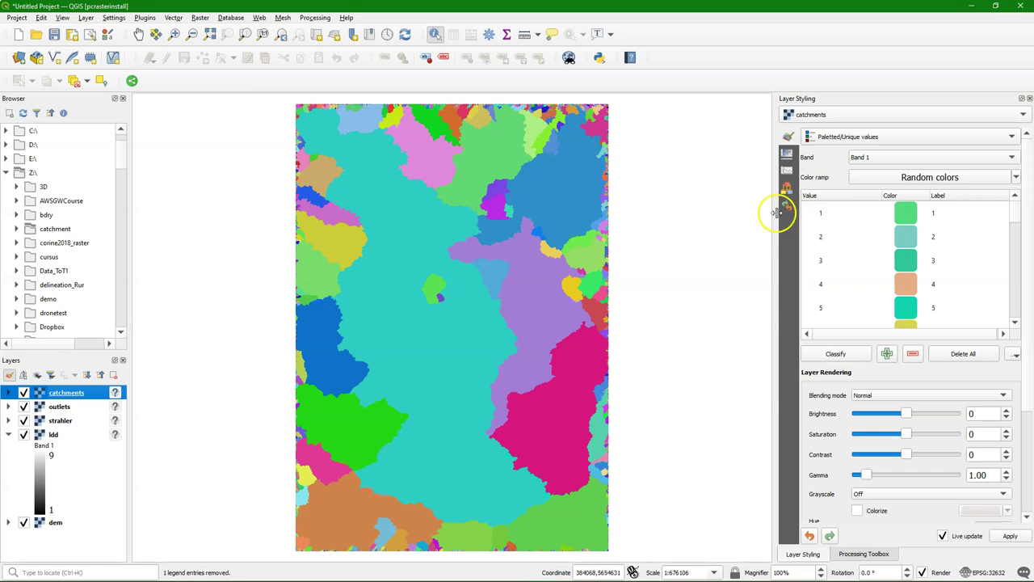
{"action": "left_click", "coordinate": [1028, 98]}
{"action": "scroll", "coordinate": [869, 271], "scroll_direction": "up", "scroll_amount": 7}
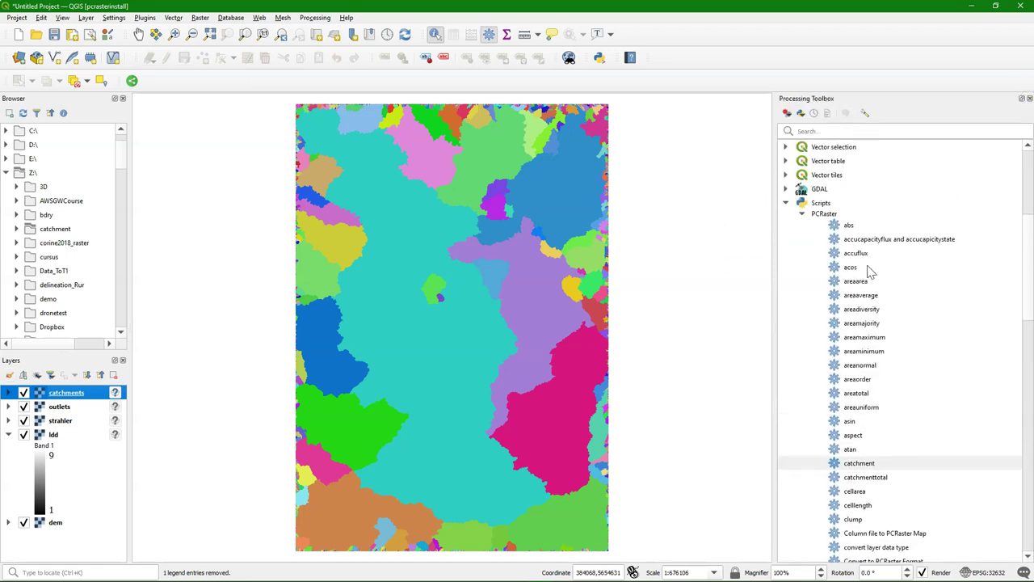
{"action": "left_click", "coordinate": [863, 254]}
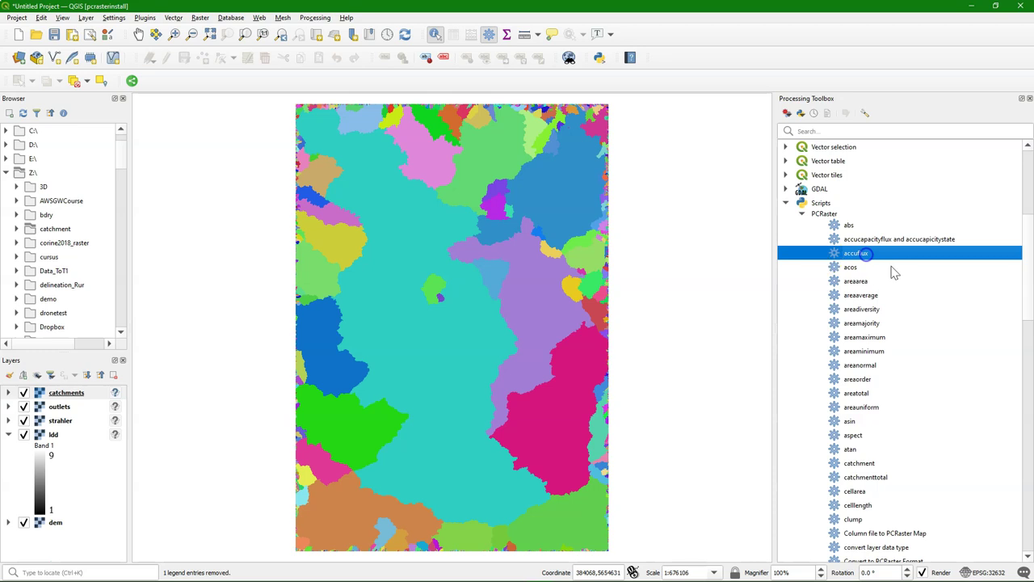
{"action": "double_click", "coordinate": [871, 256]}
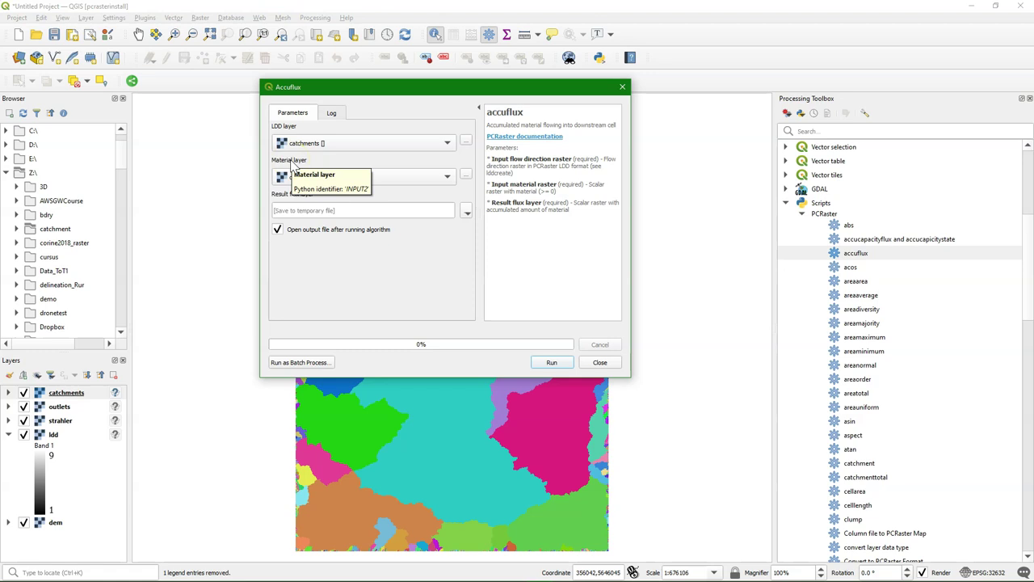
{"action": "left_click", "coordinate": [600, 363]}
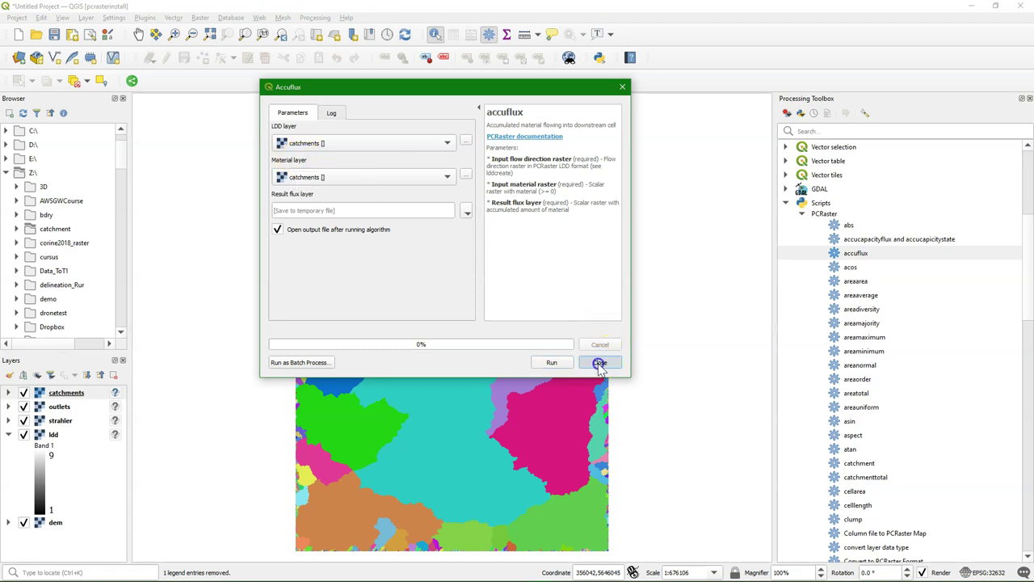
{"action": "scroll", "coordinate": [900, 358], "scroll_direction": "down", "scroll_amount": 4}
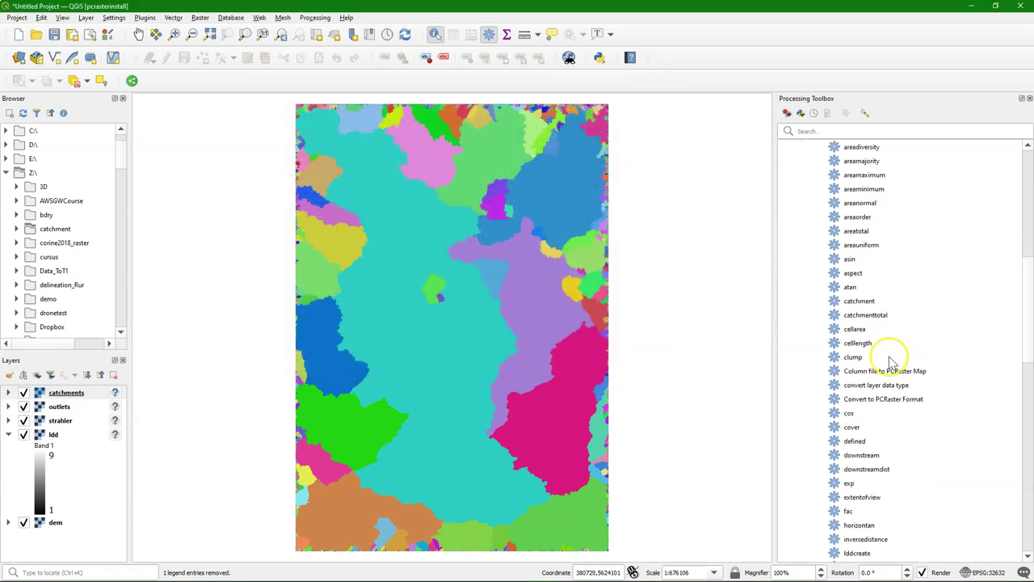
{"action": "scroll", "coordinate": [891, 361], "scroll_direction": "down", "scroll_amount": 1}
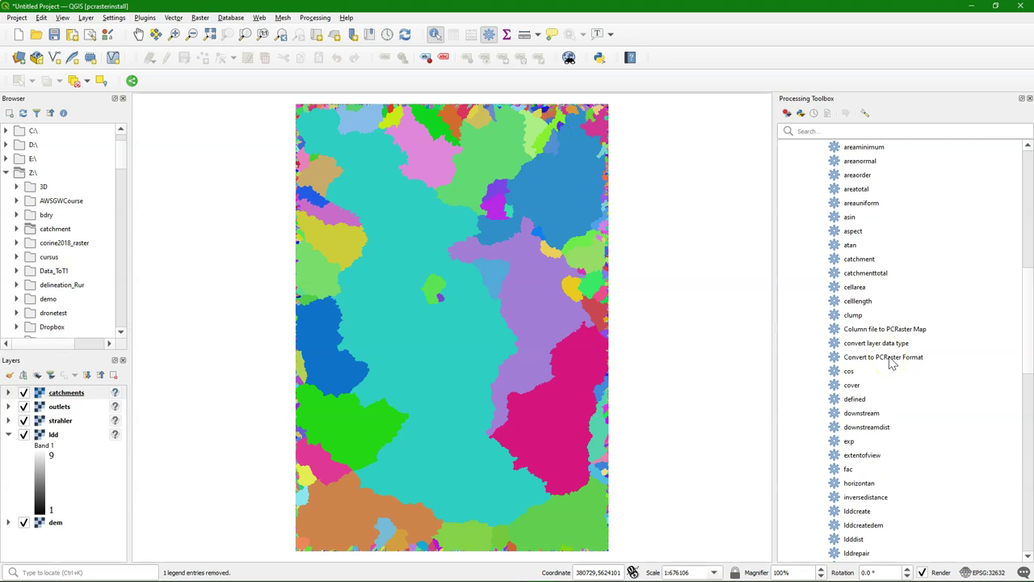
{"action": "scroll", "coordinate": [891, 362], "scroll_direction": "down", "scroll_amount": 7}
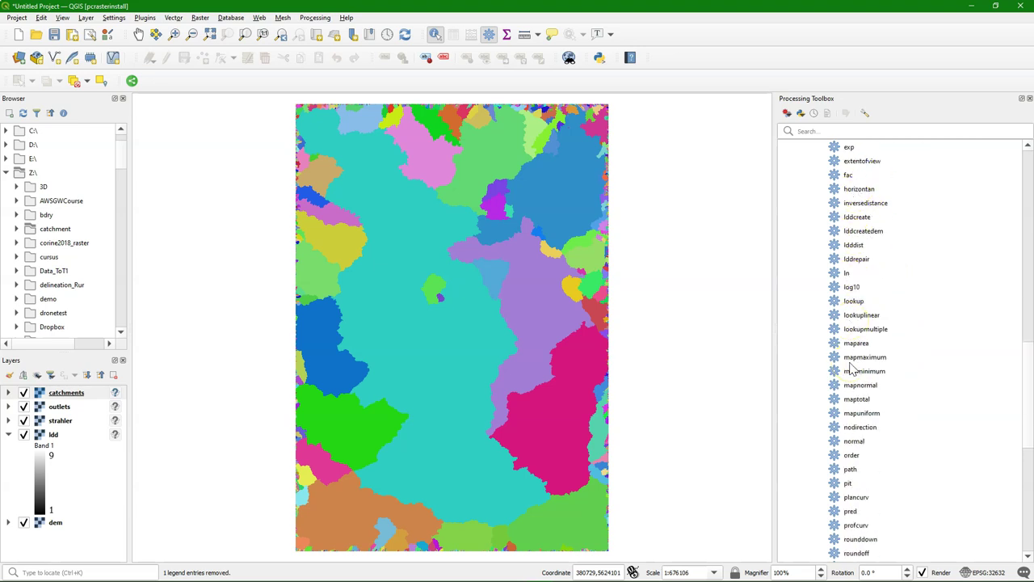
{"action": "scroll", "coordinate": [849, 368], "scroll_direction": "down", "scroll_amount": 4}
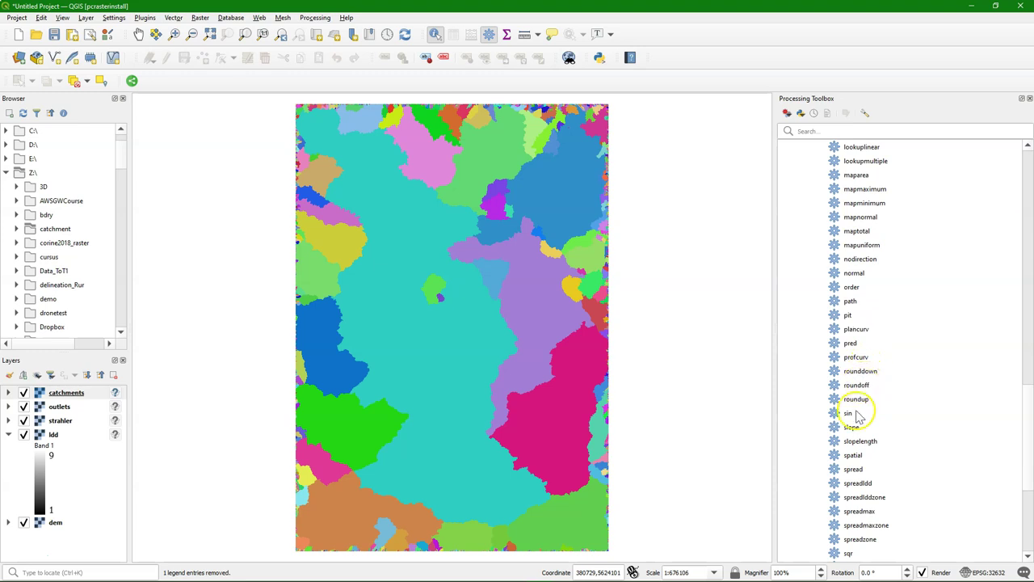
Run spatial with nonspatial value 1, Scalar type and catchments mask, saving ones.map
{"action": "double_click", "coordinate": [853, 456]}
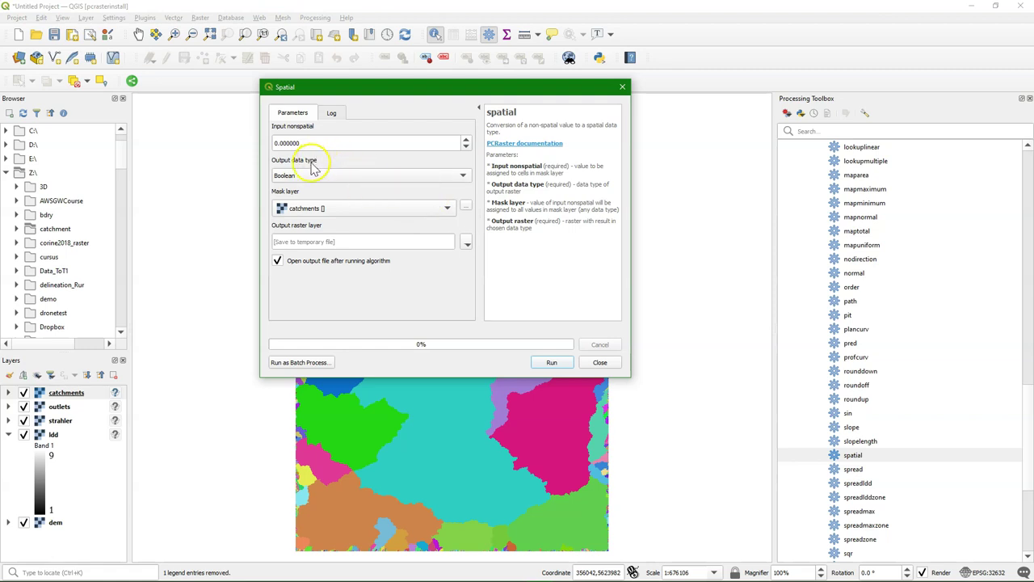
{"action": "left_click_drag", "start_coordinate": [323, 143], "coordinate": [222, 143]}
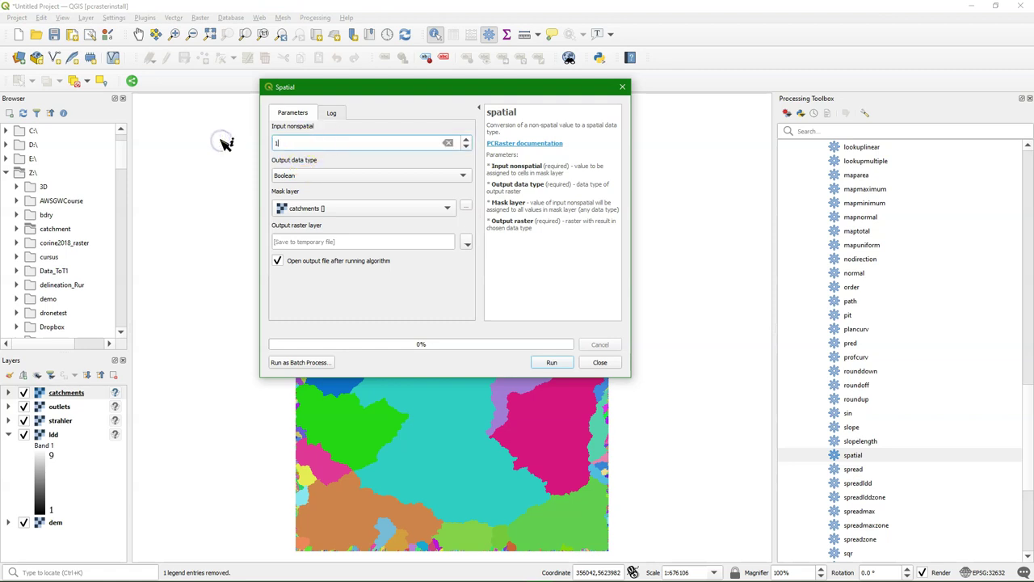
{"action": "type", "text": "1"}
{"action": "left_click", "coordinate": [322, 175]}
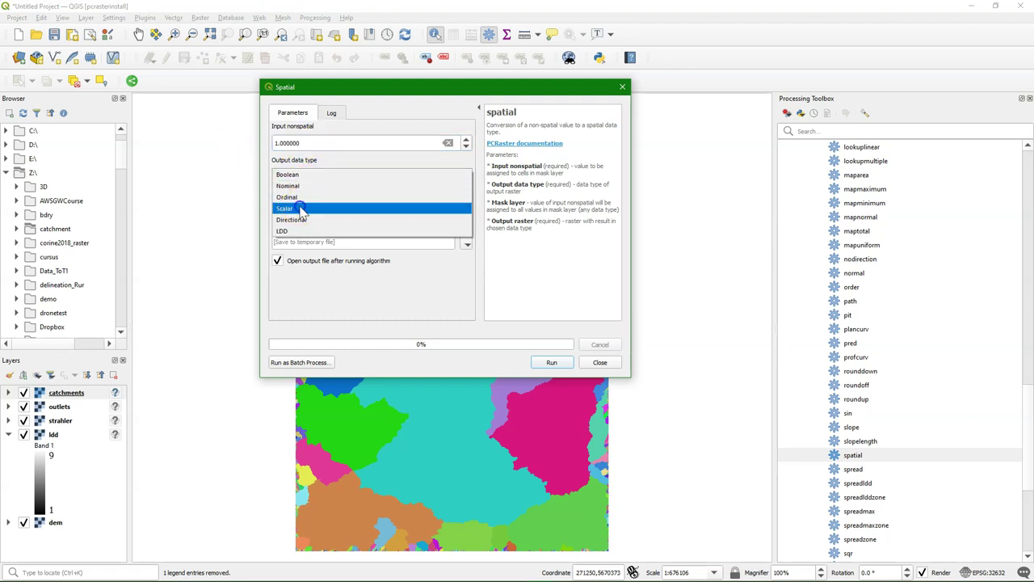
{"action": "left_click", "coordinate": [299, 207]}
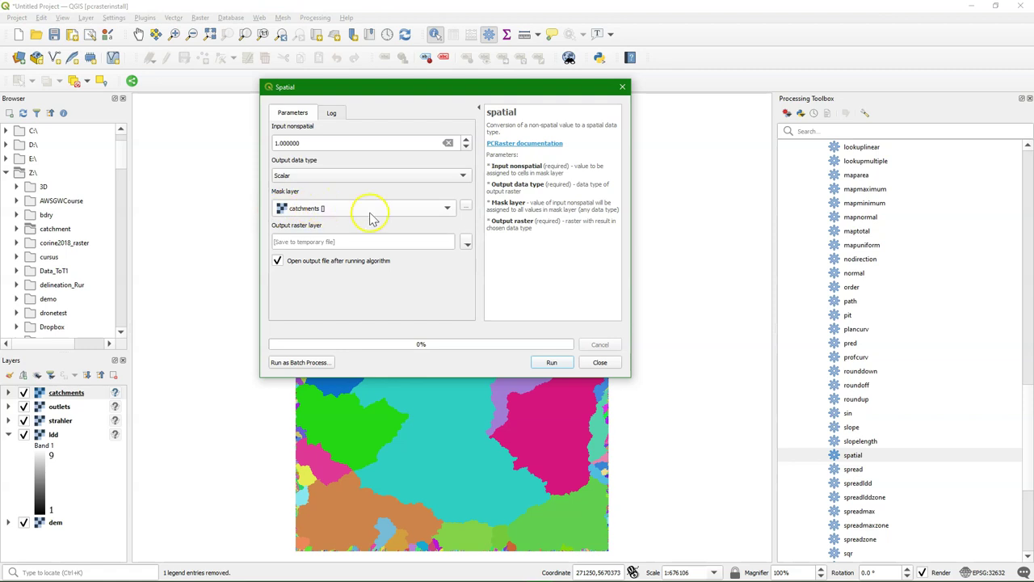
{"action": "left_click", "coordinate": [467, 242]}
{"action": "left_click", "coordinate": [488, 268]}
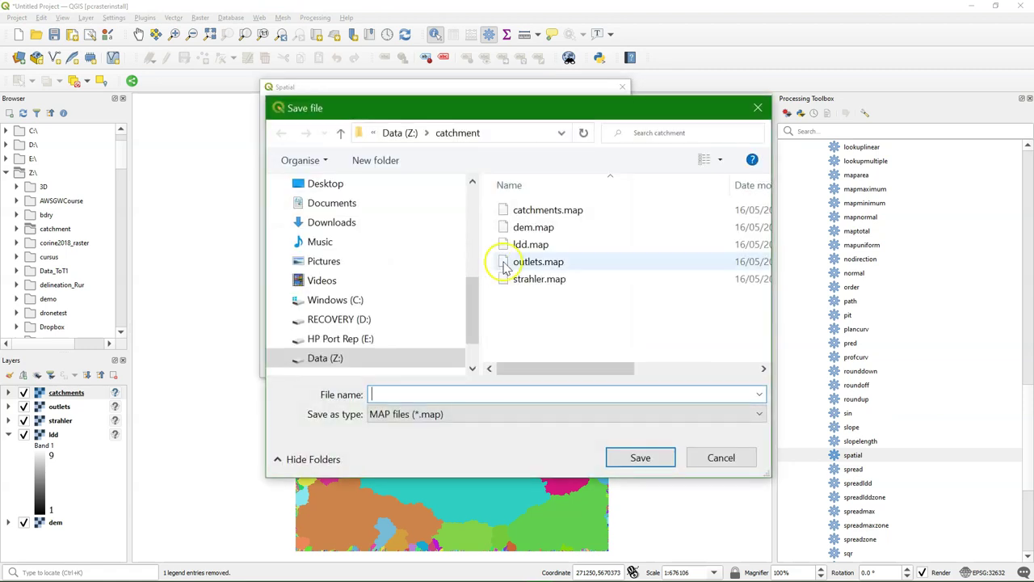
{"action": "type", "text": "ones"}
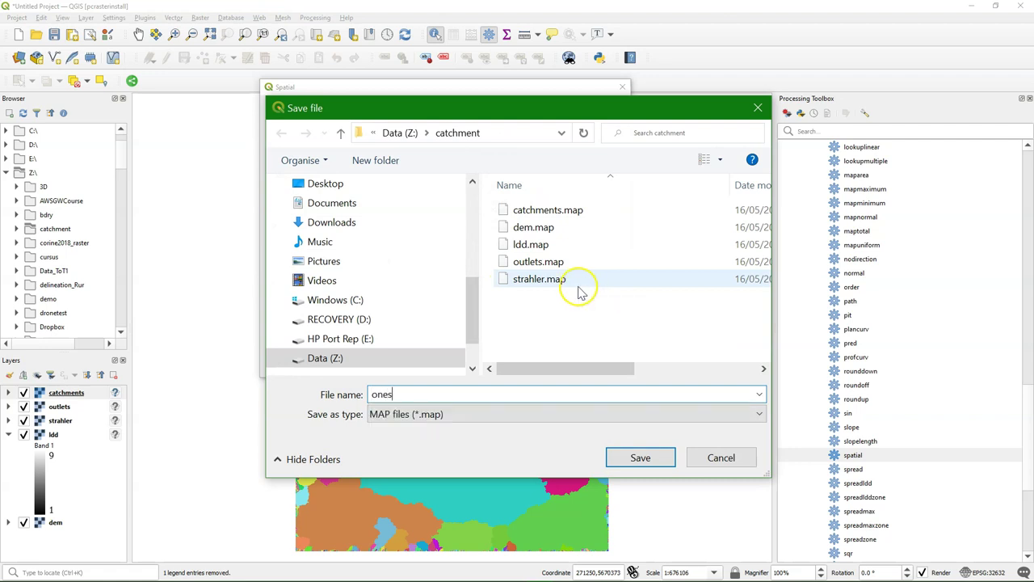
{"action": "left_click", "coordinate": [652, 459]}
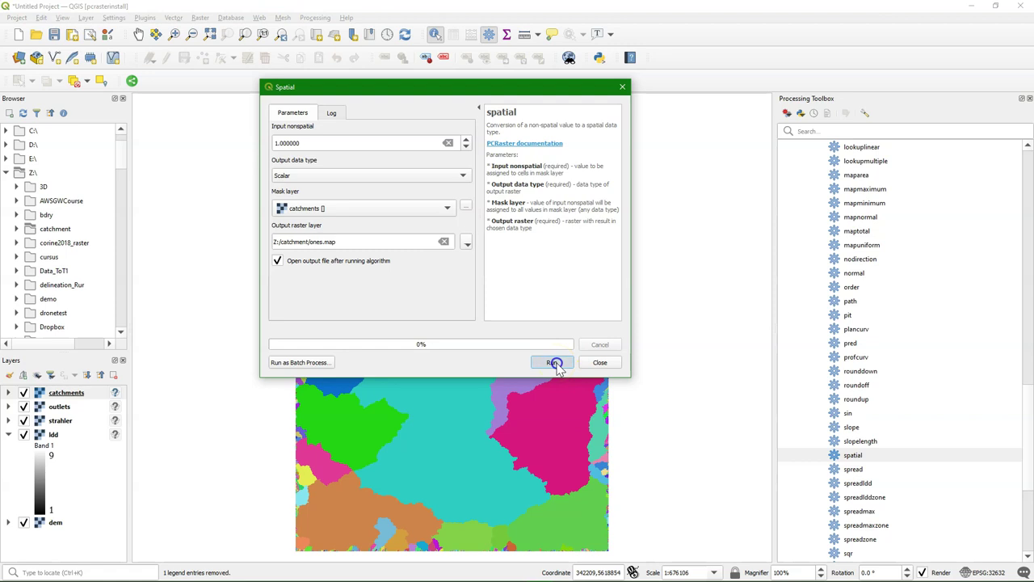
{"action": "left_click", "coordinate": [555, 363]}
{"action": "left_click", "coordinate": [603, 363]}
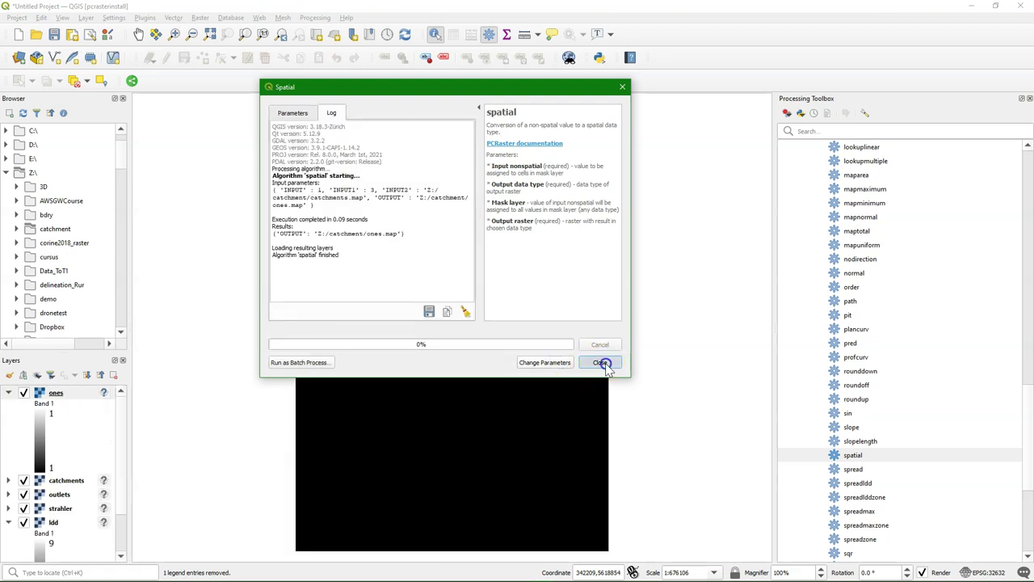
{"action": "scroll", "coordinate": [900, 223], "scroll_direction": "up", "scroll_amount": 10}
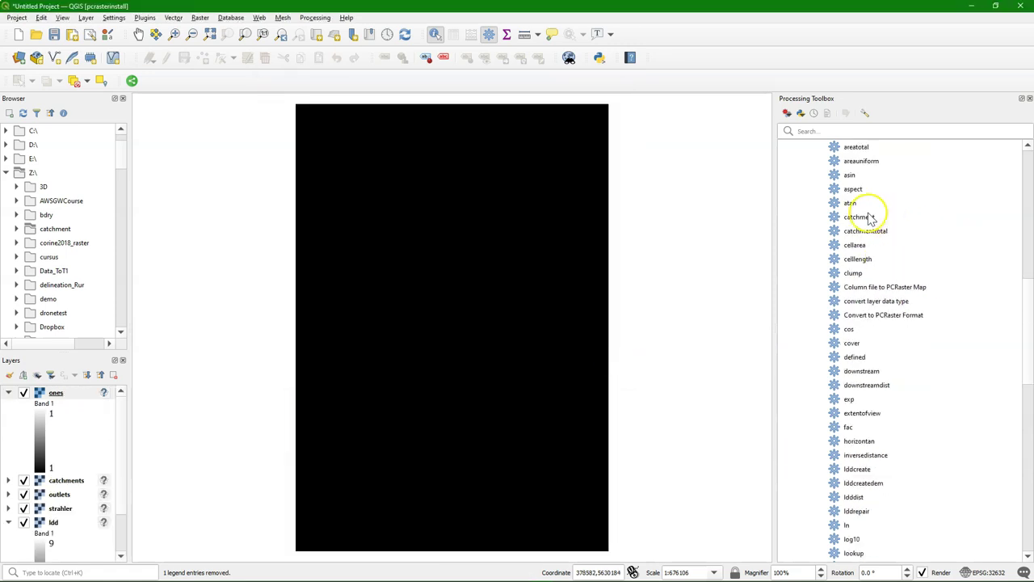
Run accuflux with ldd as flow direction and ones as material, saving flowacc.map
{"action": "scroll", "coordinate": [871, 218], "scroll_direction": "up", "scroll_amount": 4}
{"action": "double_click", "coordinate": [855, 175]}
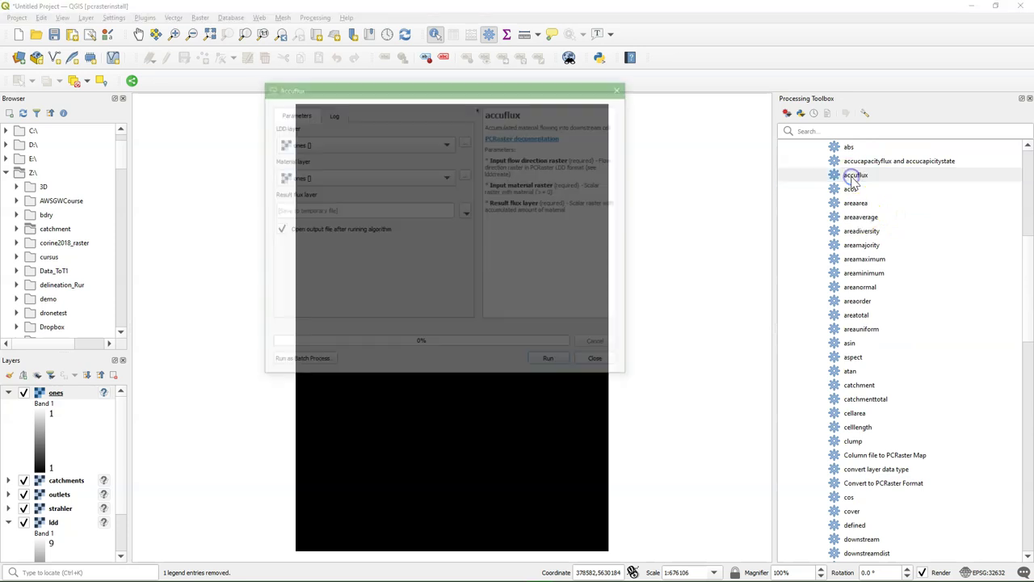
{"action": "left_click", "coordinate": [298, 143]}
{"action": "left_click", "coordinate": [305, 130]}
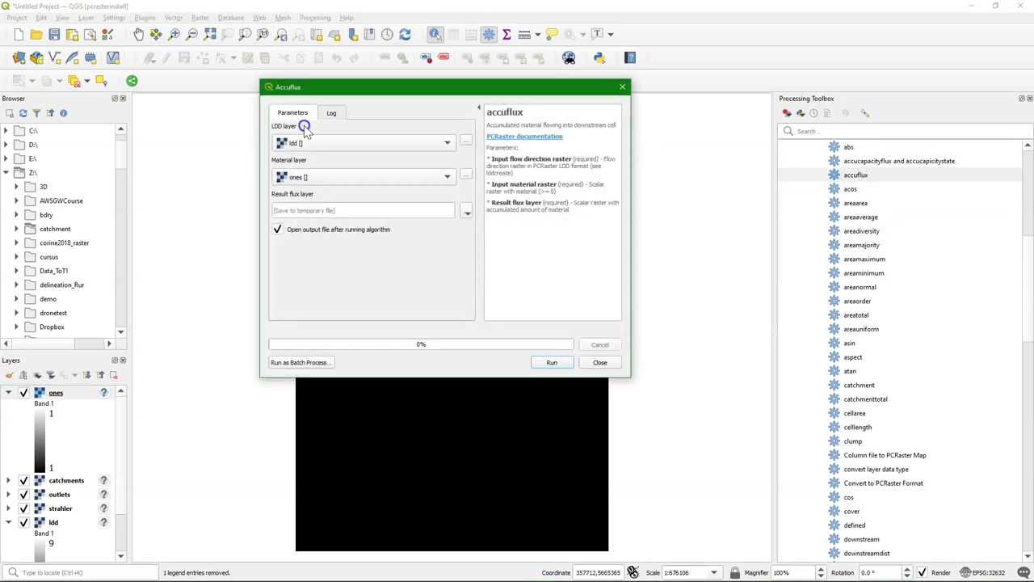
{"action": "left_click", "coordinate": [467, 212]}
{"action": "left_click", "coordinate": [491, 238]}
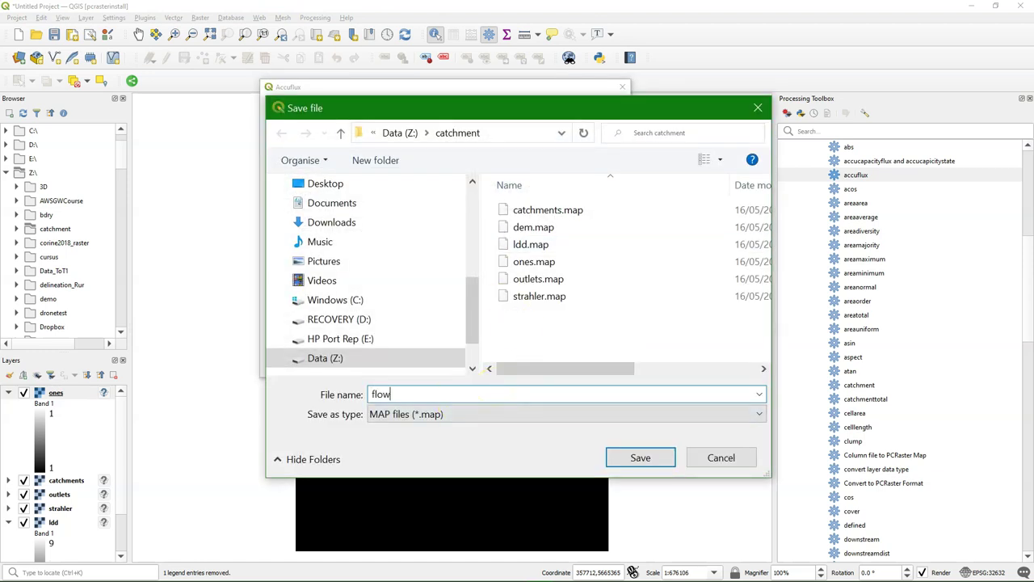
{"action": "left_click", "coordinate": [644, 457]}
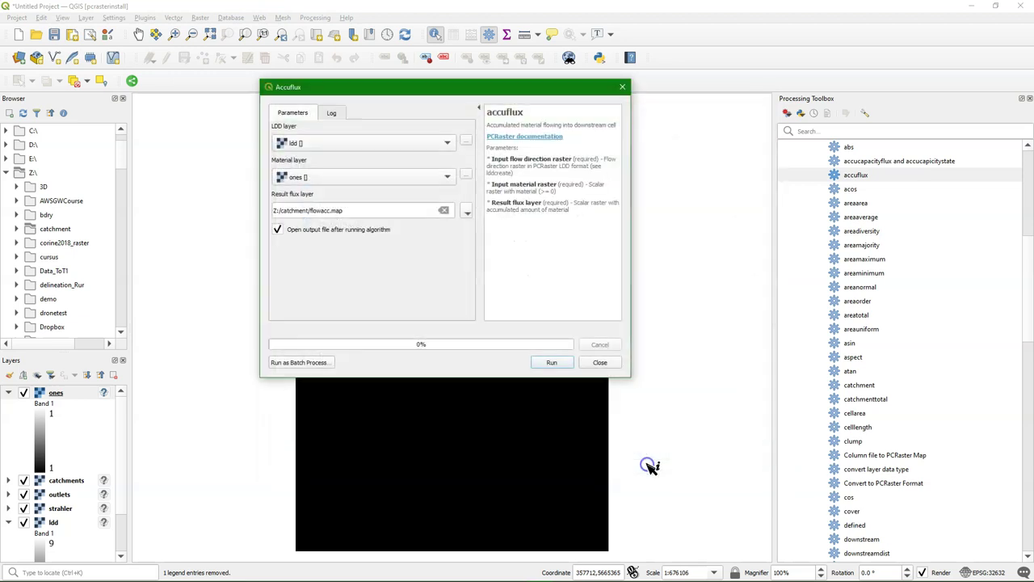
{"action": "left_click", "coordinate": [552, 364]}
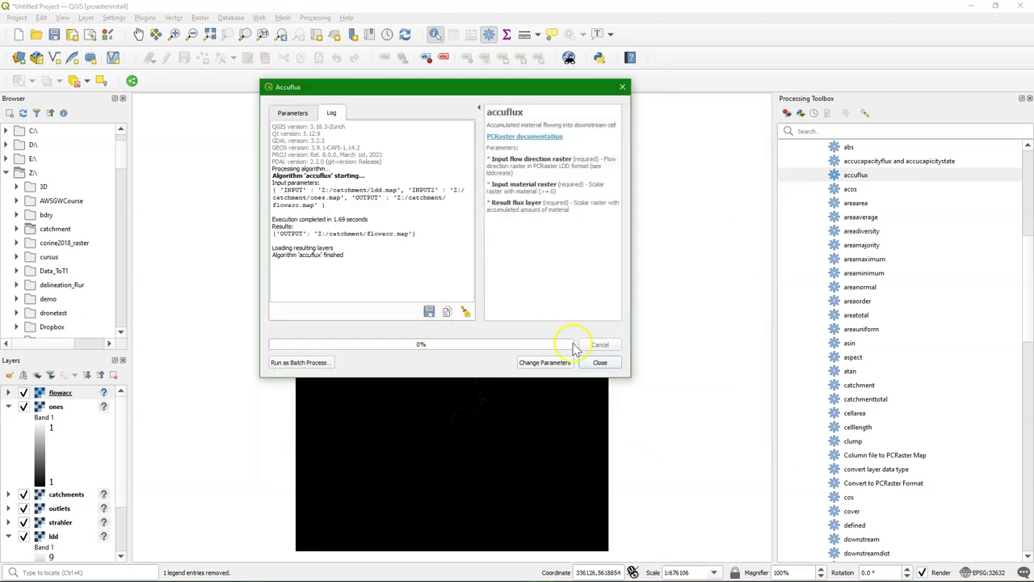
{"action": "left_click", "coordinate": [602, 364]}
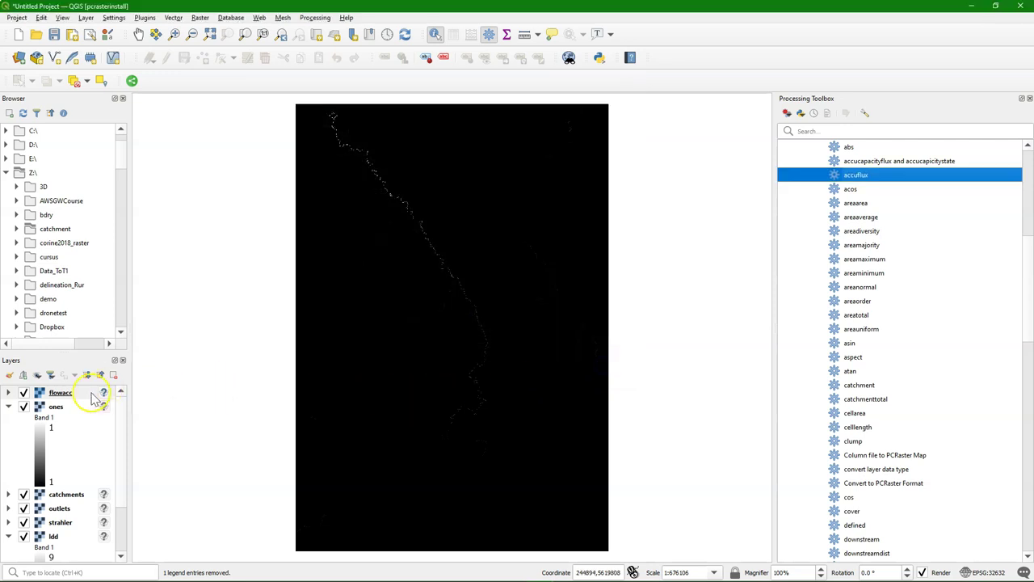
Render flowacc as a blue Singleband pseudocolor ramp classified from 1 to 2,650,412
{"action": "left_click", "coordinate": [61, 393]}
{"action": "left_click", "coordinate": [10, 375]}
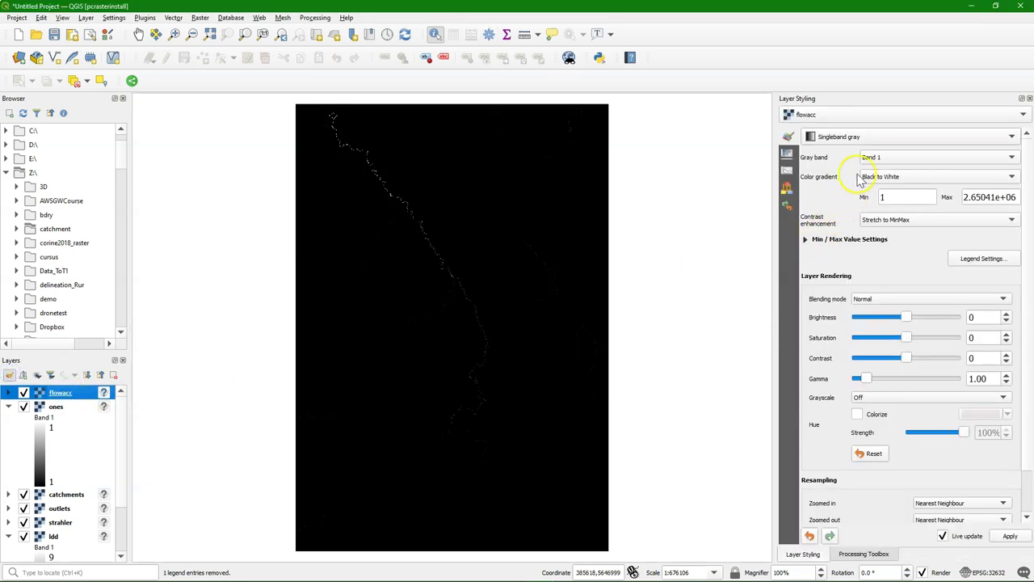
{"action": "left_click", "coordinate": [855, 137]}
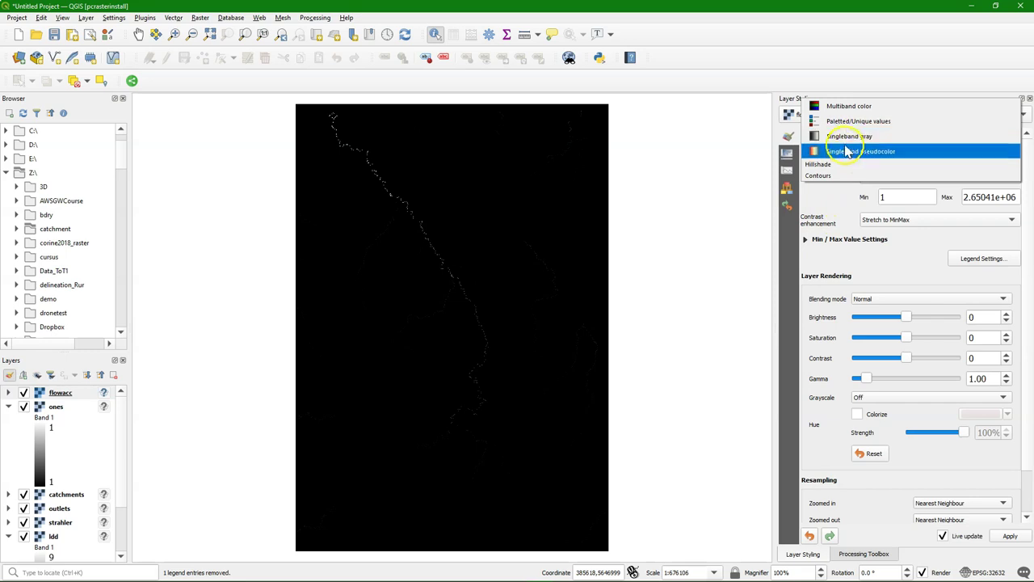
{"action": "left_click", "coordinate": [848, 151]}
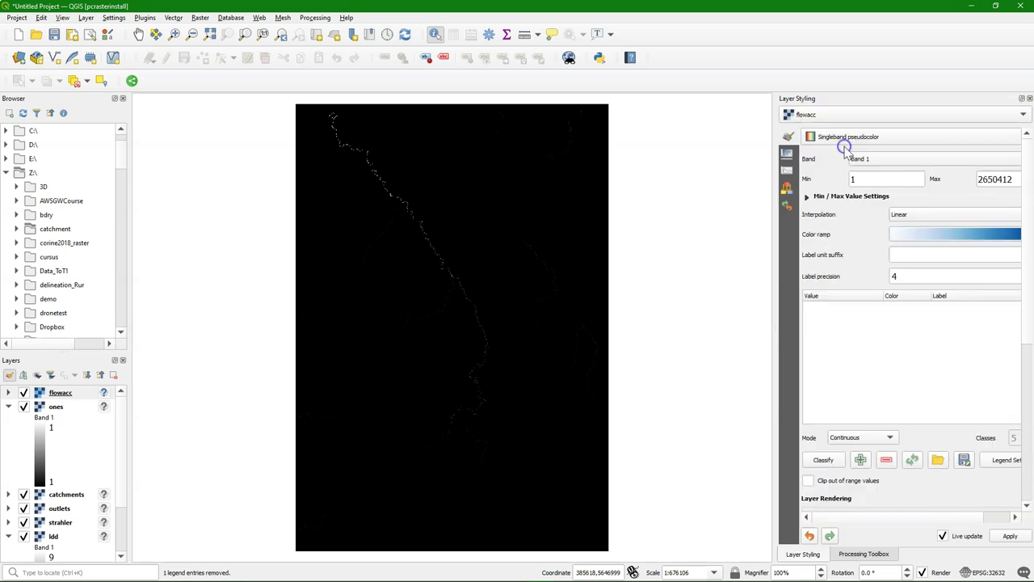
{"action": "left_click", "coordinate": [823, 460]}
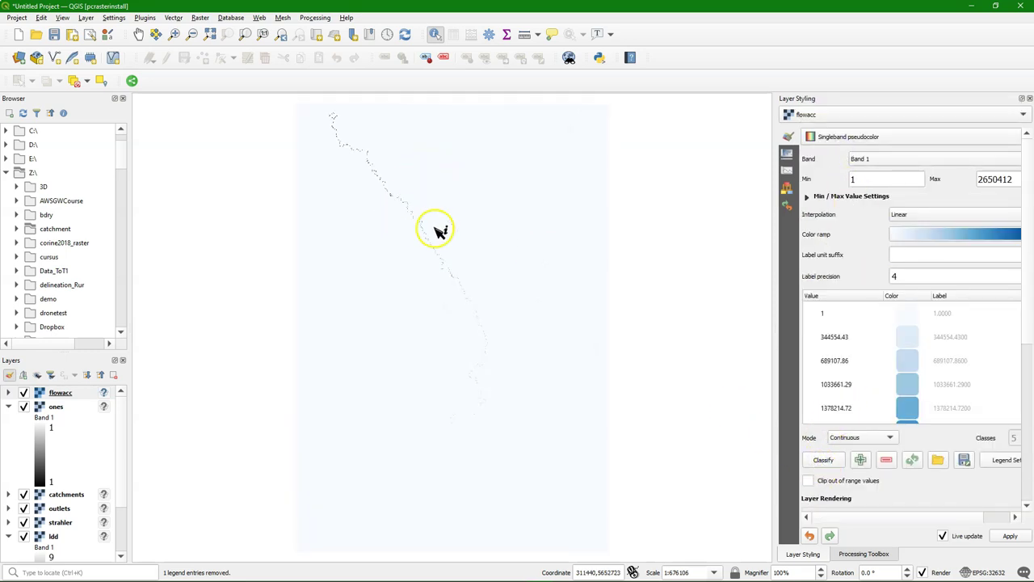
{"action": "scroll", "coordinate": [437, 233], "scroll_direction": "up", "scroll_amount": 3}
{"action": "scroll", "coordinate": [441, 232], "scroll_direction": "down", "scroll_amount": 2}
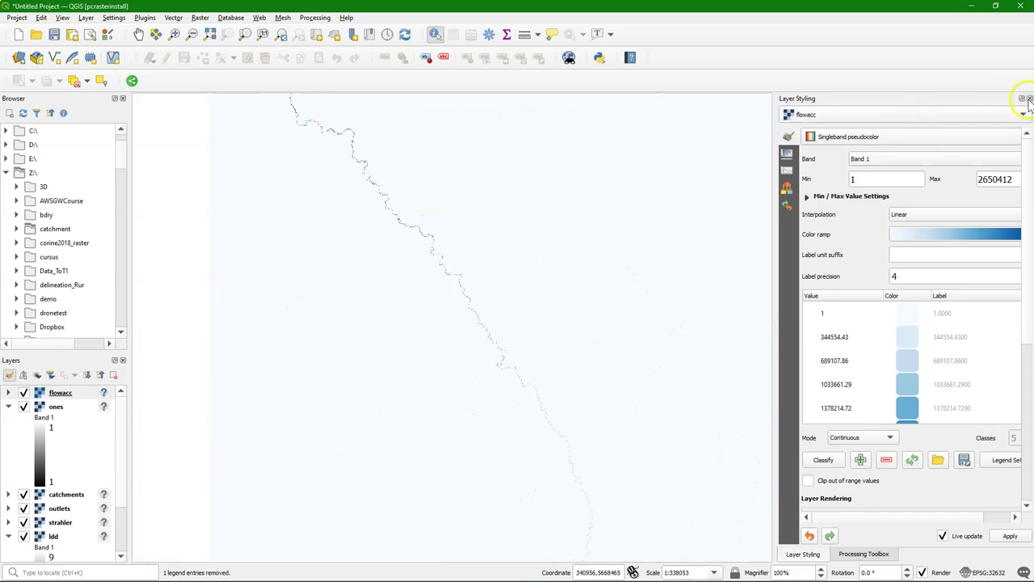
{"action": "left_click", "coordinate": [1029, 99]}
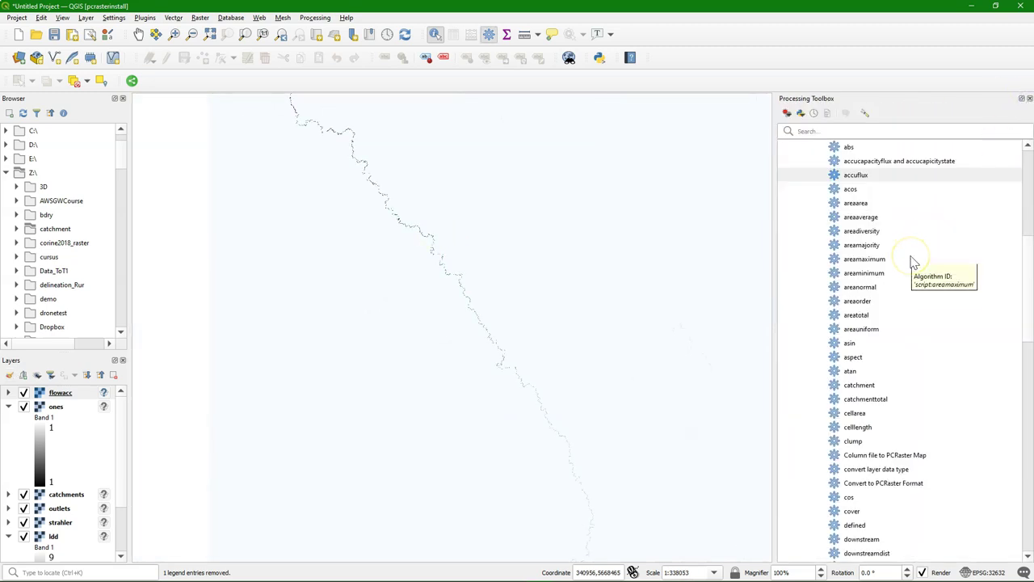
{"action": "scroll", "coordinate": [889, 243], "scroll_direction": "down", "scroll_amount": 8}
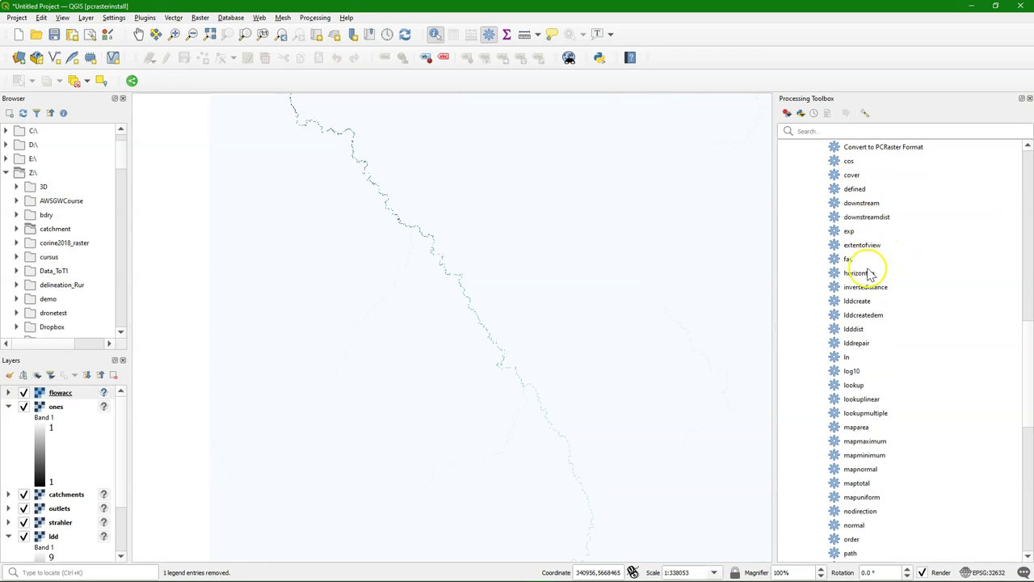
{"action": "scroll", "coordinate": [869, 275], "scroll_direction": "down", "scroll_amount": 4}
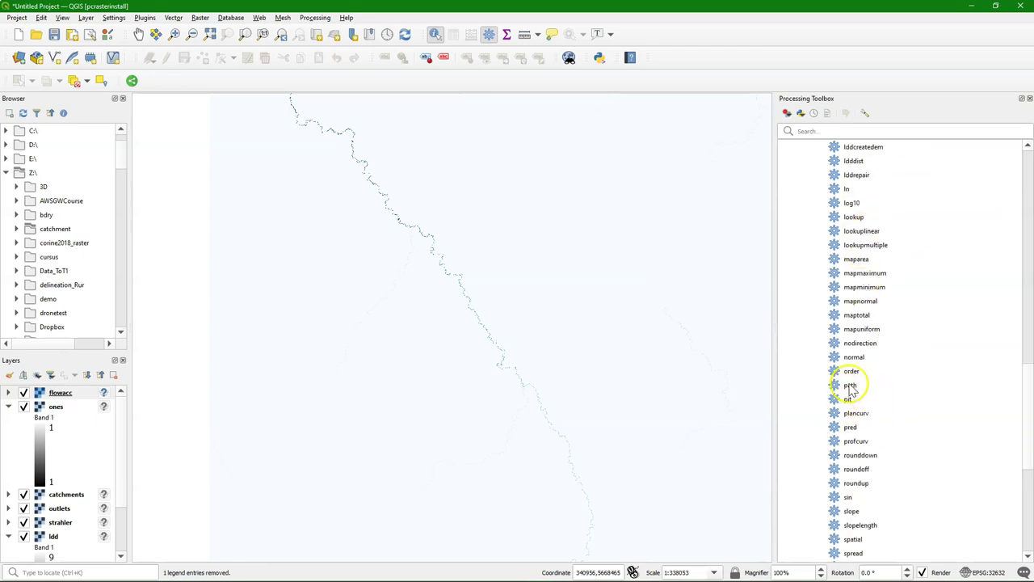
Open the path algorithm and close it without running
{"action": "left_click", "coordinate": [851, 386]}
{"action": "double_click", "coordinate": [860, 387]}
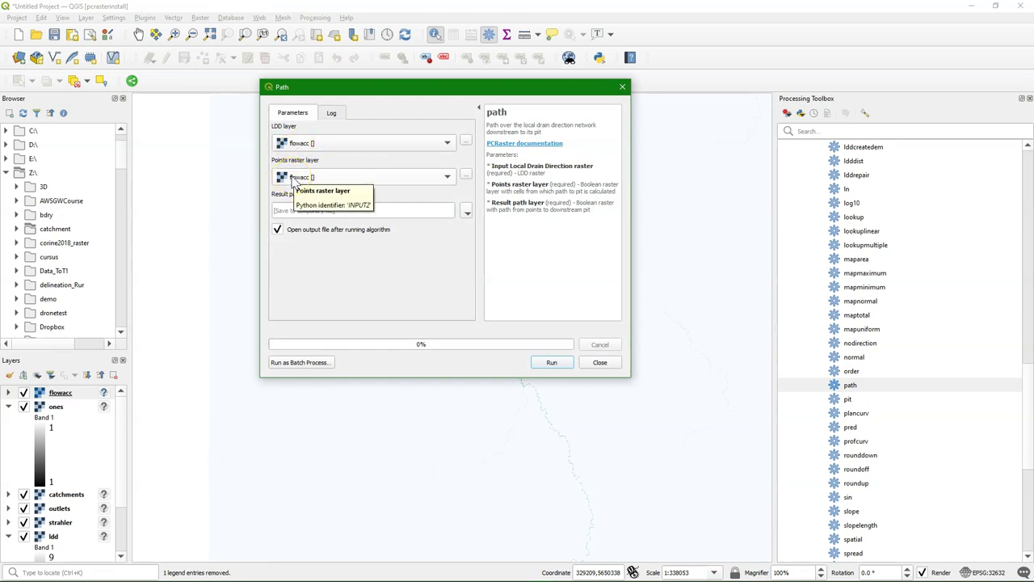
{"action": "left_click", "coordinate": [612, 366]}
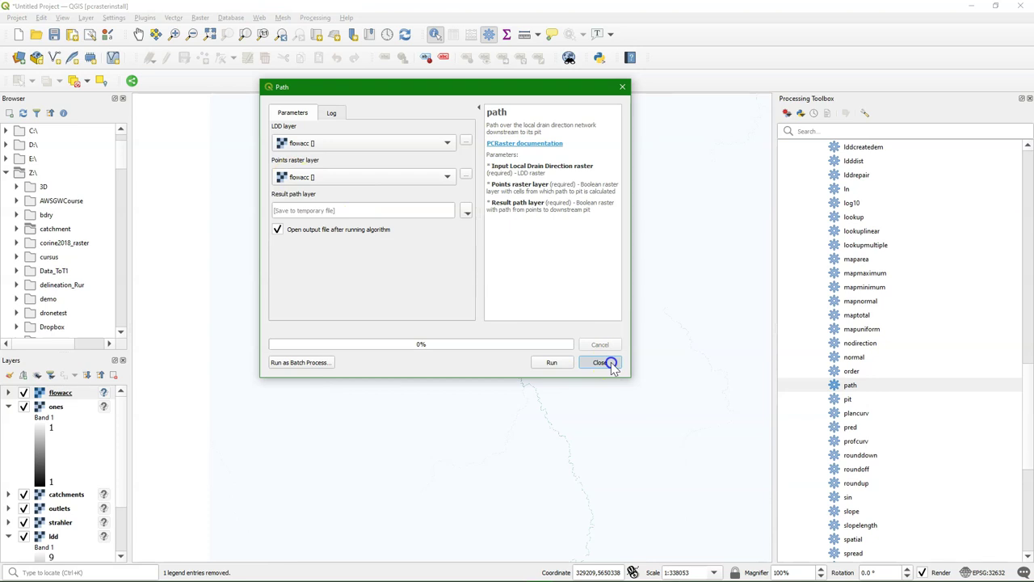
{"action": "left_click", "coordinate": [613, 366]}
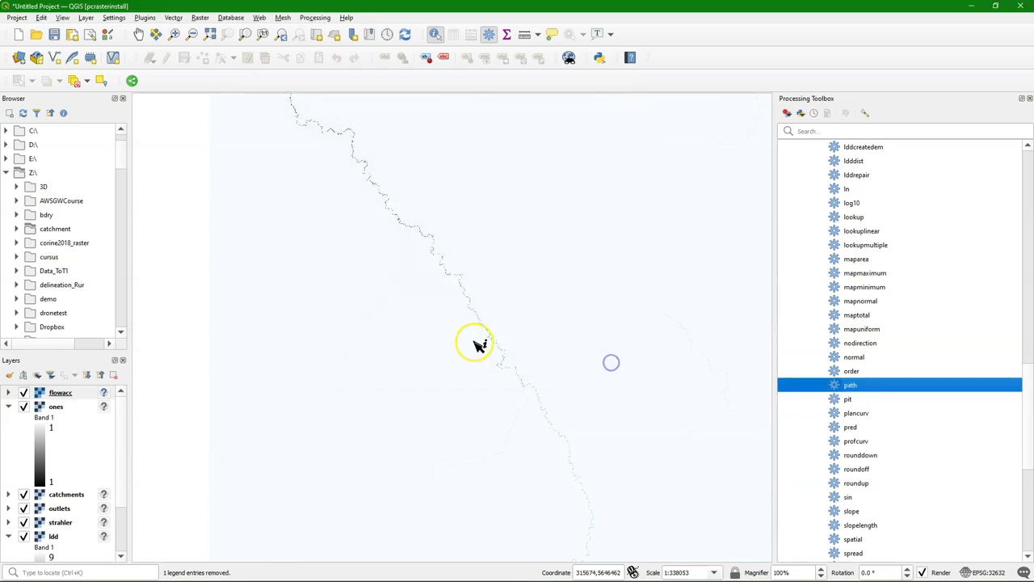
Hide the flowacc and ones layers and switch to the Pan Map tool
{"action": "left_click", "coordinate": [23, 392]}
{"action": "left_click", "coordinate": [24, 407]}
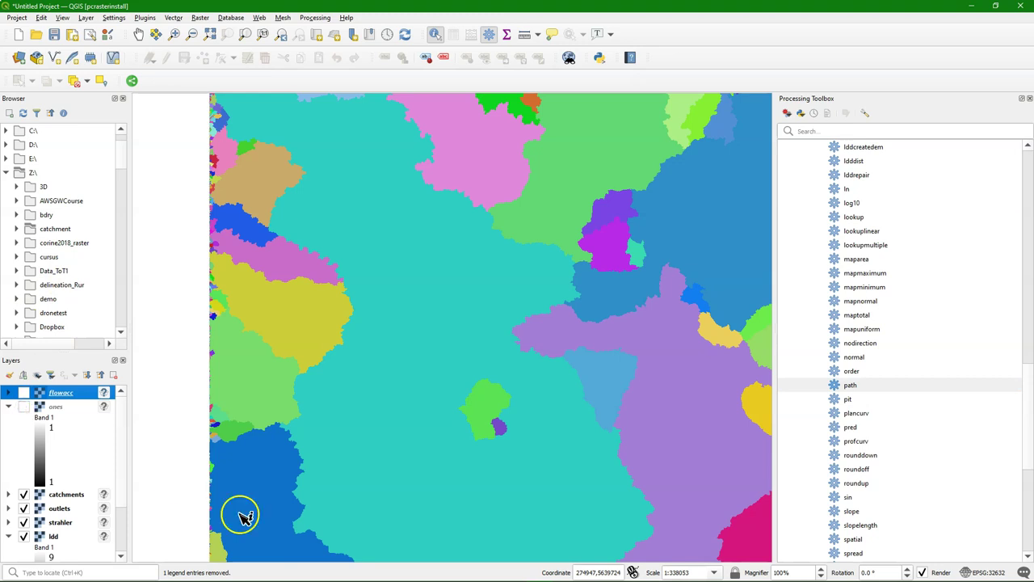
{"action": "left_click", "coordinate": [139, 35]}
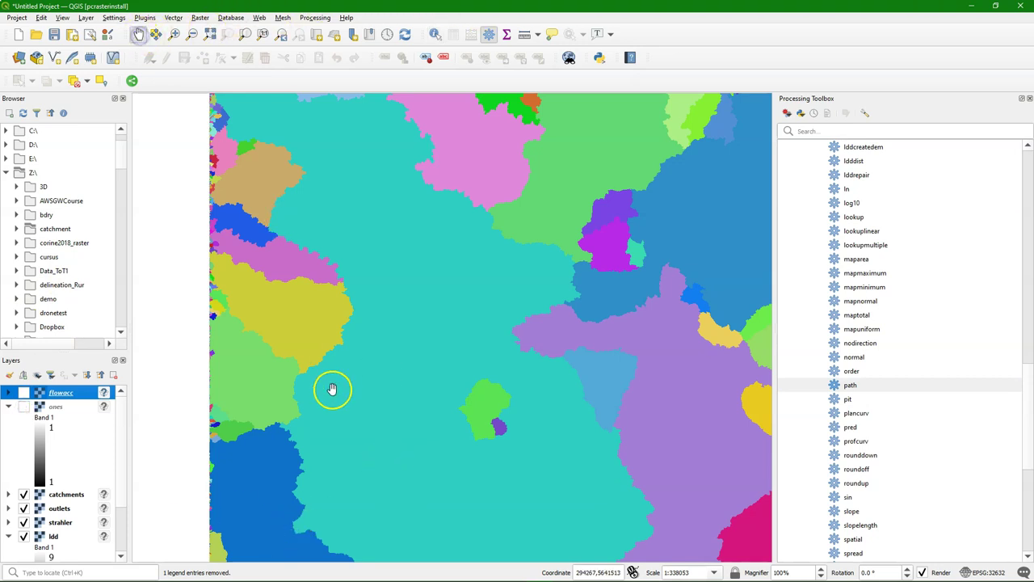
Copy the map-CRS coordinate 296950,5633046 and paste it into Notepad
{"action": "right_click", "coordinate": [356, 466]}
{"action": "mouse_move", "coordinate": [361, 472]}
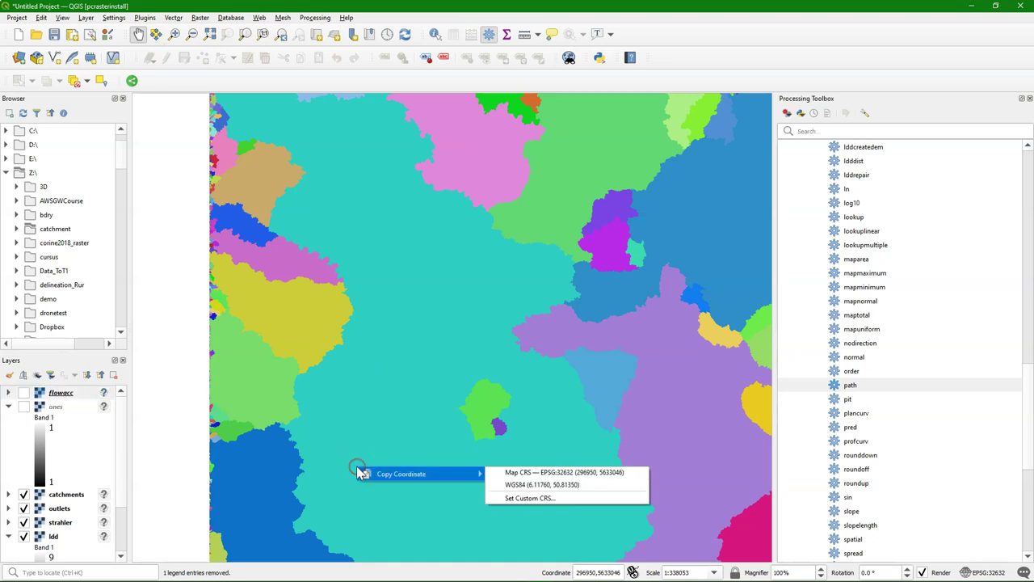
{"action": "left_click", "coordinate": [563, 475]}
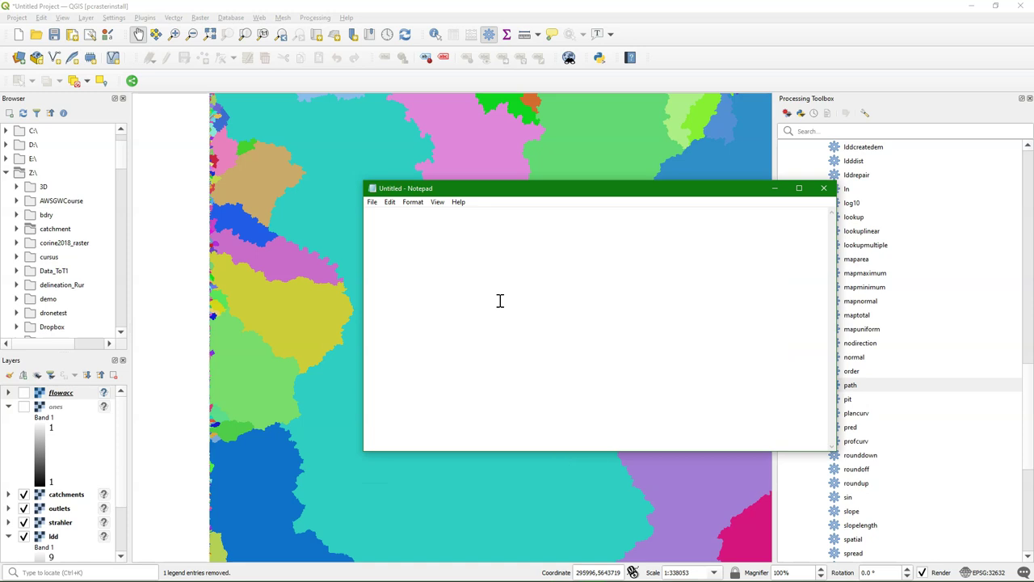
{"action": "type", "text": "296950,5633046"}
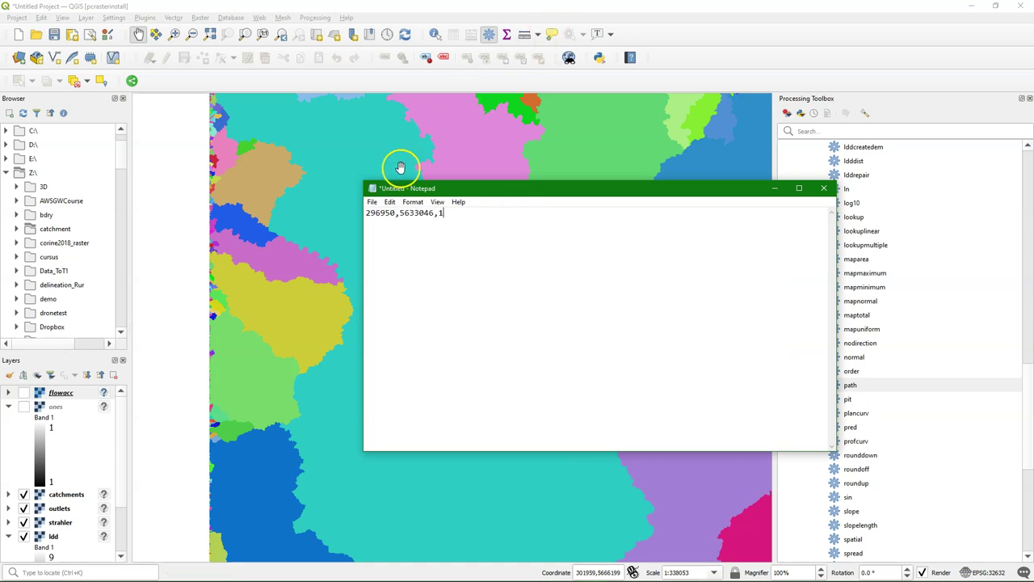
Save the note as location.txt in Z:/catchment and close Notepad
{"action": "left_click", "coordinate": [371, 201]}
{"action": "left_click", "coordinate": [396, 261]}
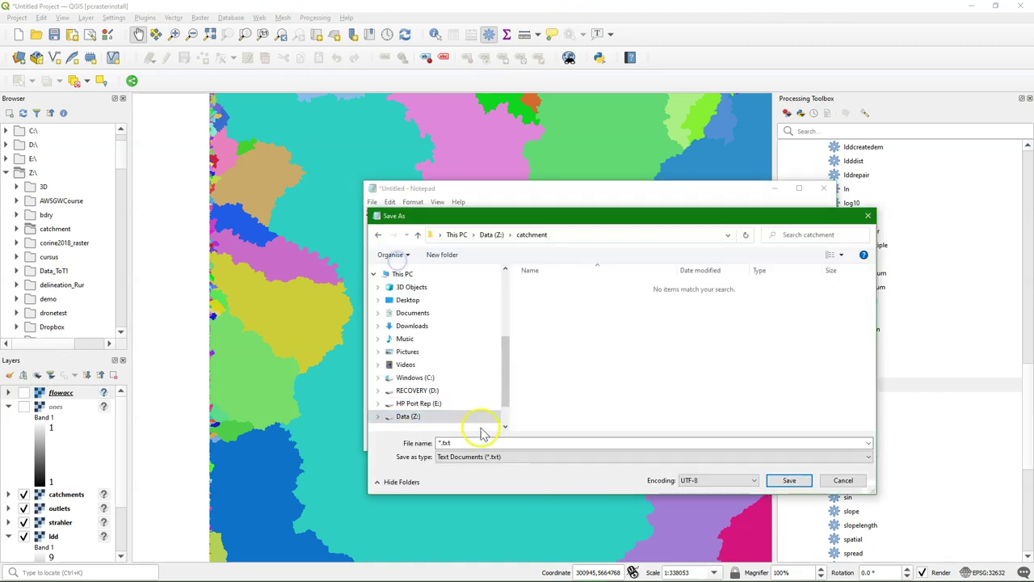
{"action": "type", "text": "location"}
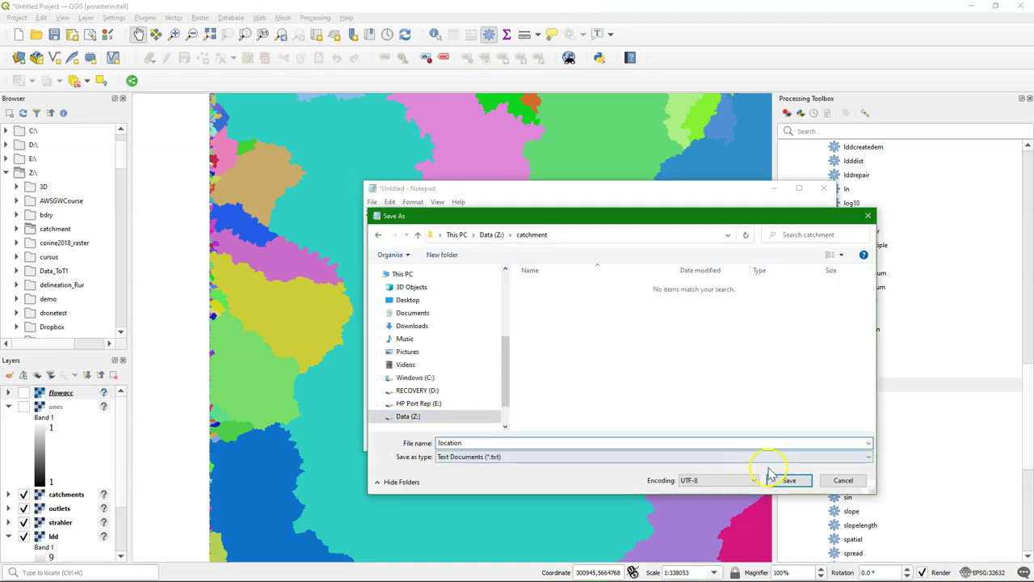
{"action": "left_click", "coordinate": [789, 480]}
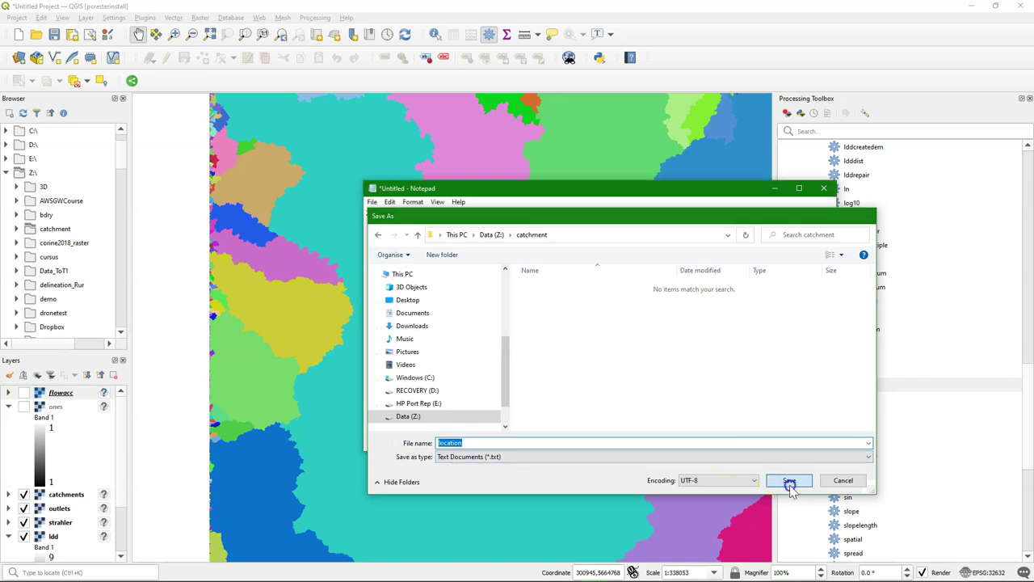
{"action": "left_click", "coordinate": [824, 189]}
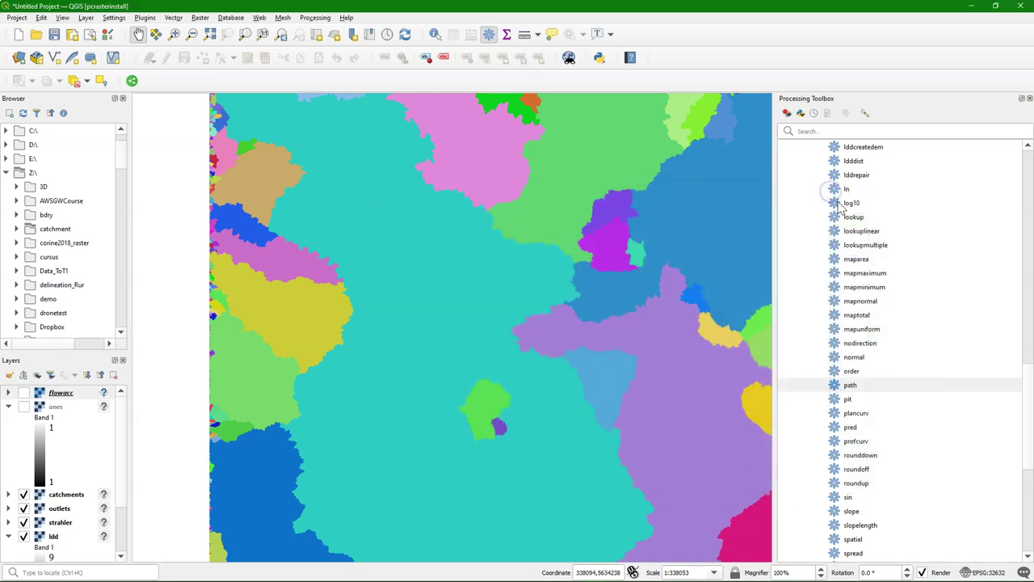
Open Column file to PCRaster Map with location.txt as input and ldd as mask
{"action": "scroll", "coordinate": [873, 238], "scroll_direction": "up", "scroll_amount": 7}
{"action": "scroll", "coordinate": [877, 244], "scroll_direction": "up", "scroll_amount": 1}
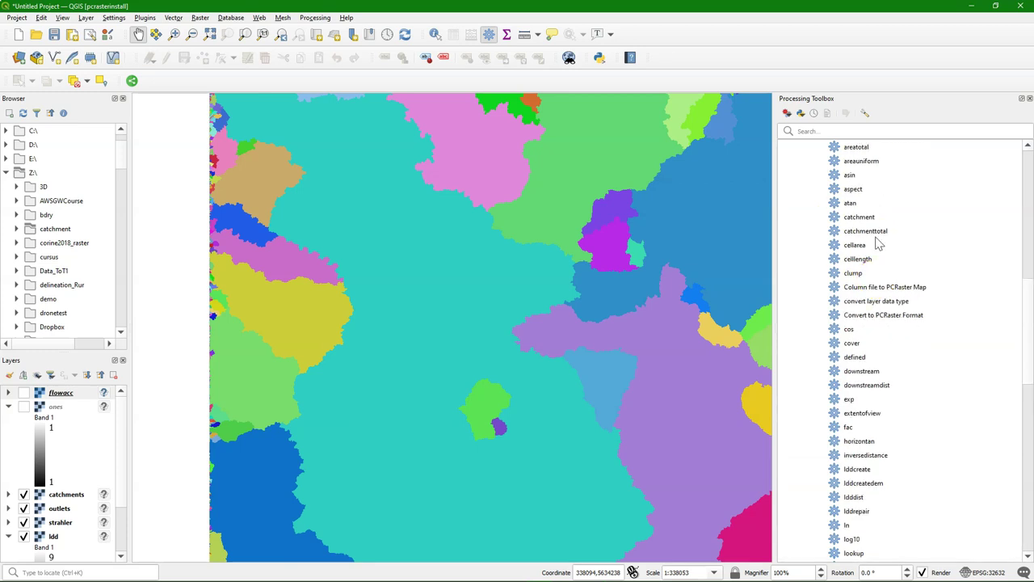
{"action": "left_click", "coordinate": [879, 288]}
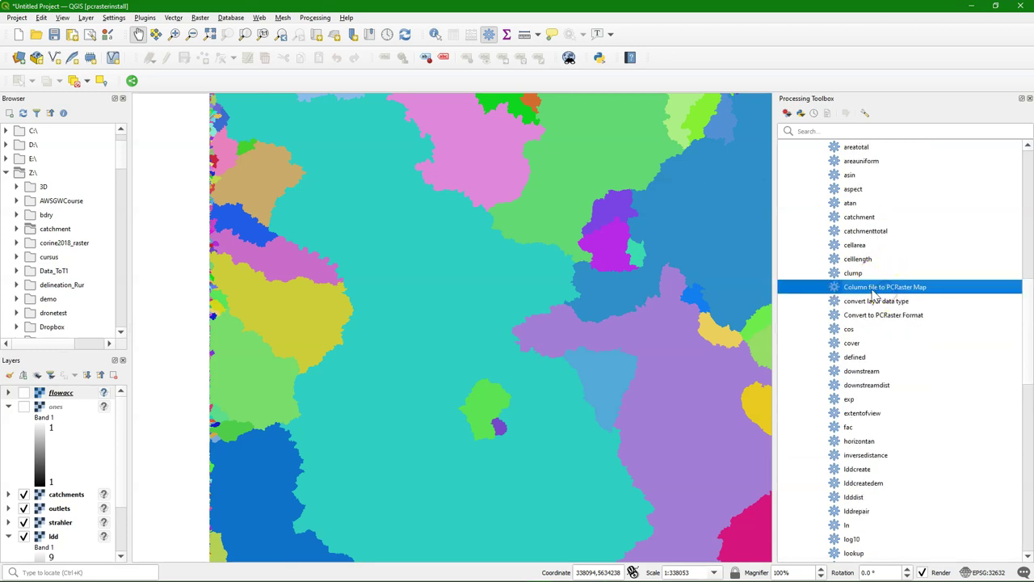
{"action": "double_click", "coordinate": [874, 293]}
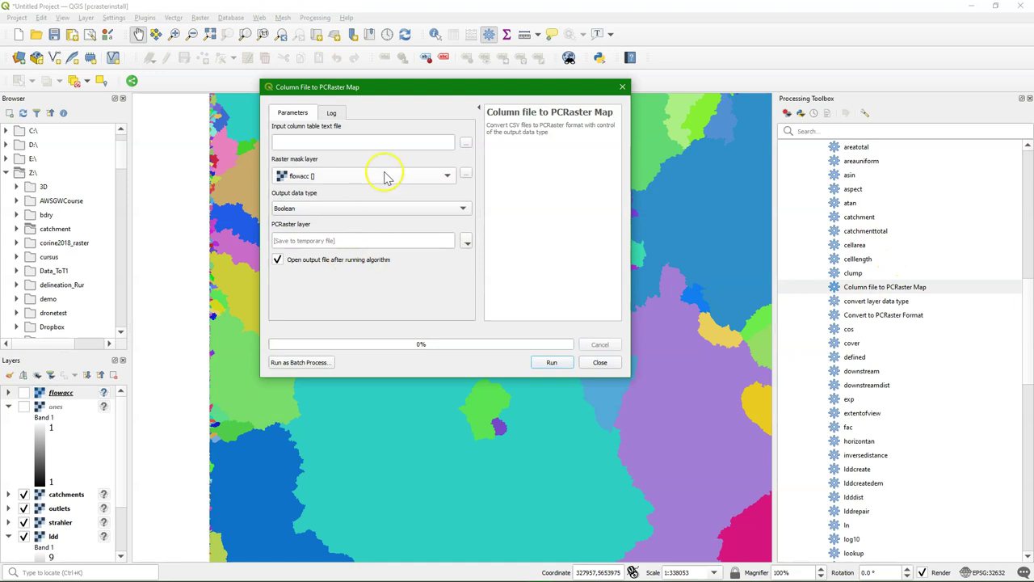
{"action": "left_click", "coordinate": [466, 143]}
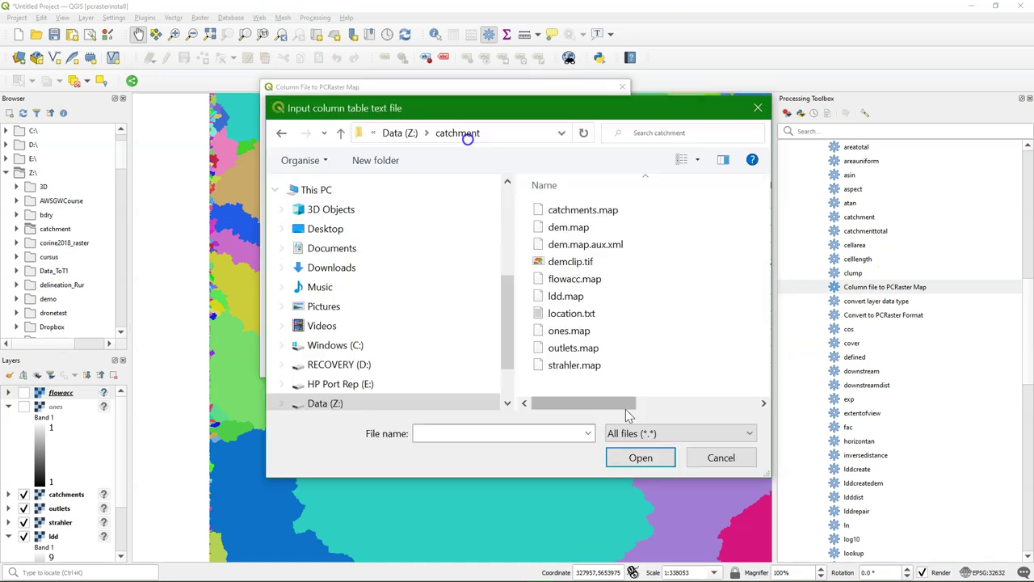
{"action": "left_click", "coordinate": [573, 313]}
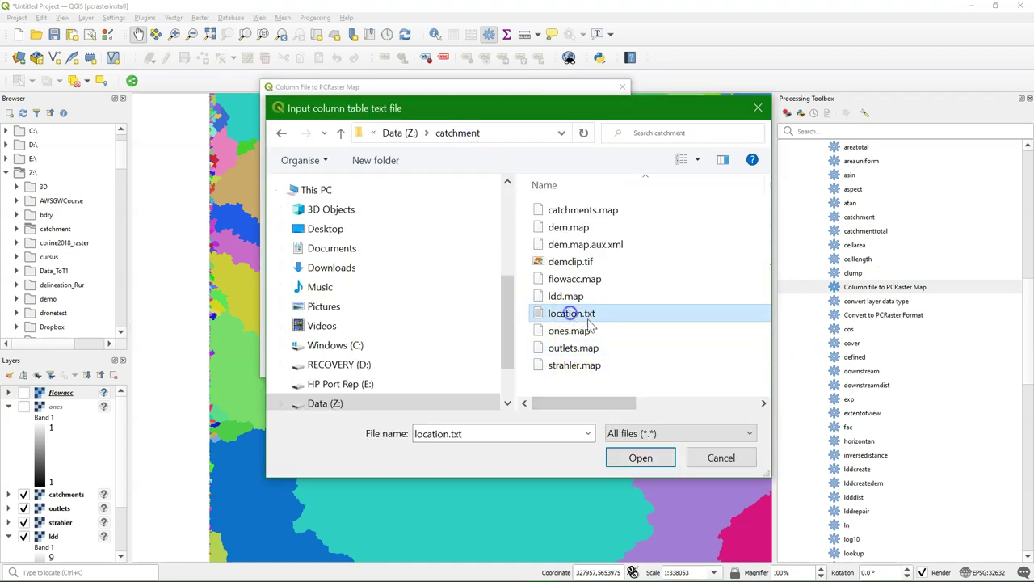
{"action": "left_click", "coordinate": [640, 458]}
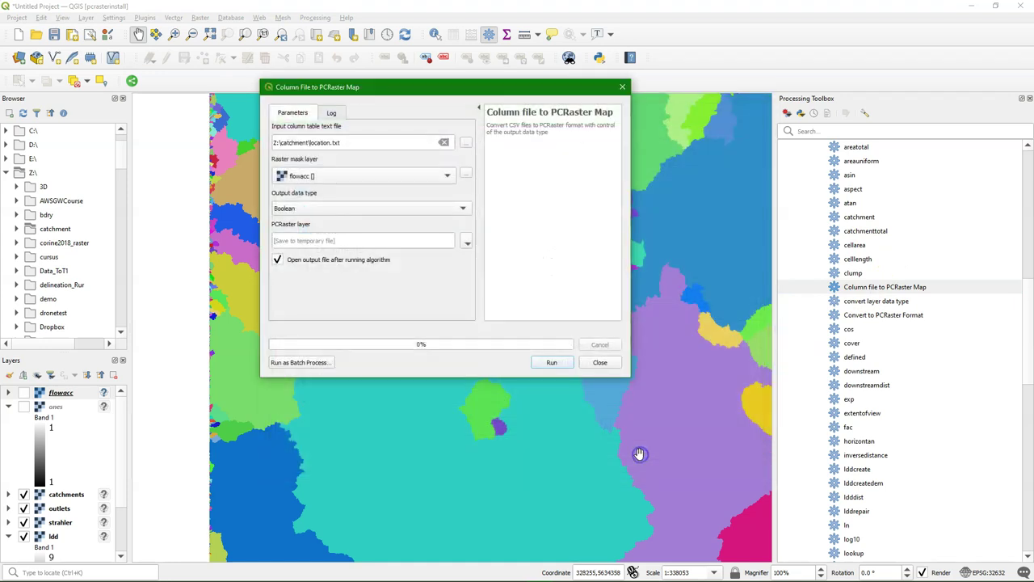
{"action": "left_click", "coordinate": [353, 182]}
{"action": "left_click", "coordinate": [329, 191]}
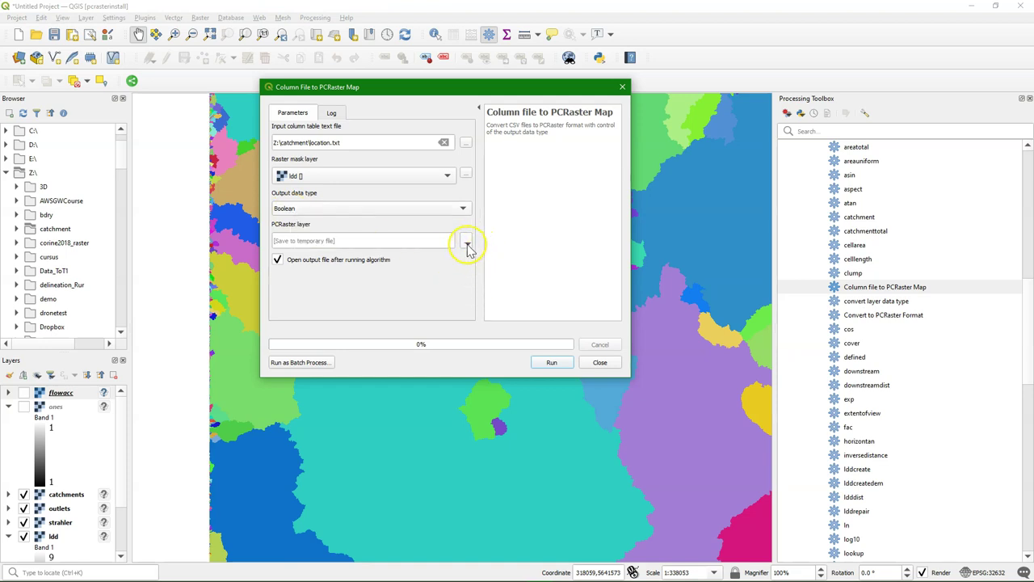
Save the Boolean output as location.map and run the conversion
{"action": "left_click", "coordinate": [467, 243]}
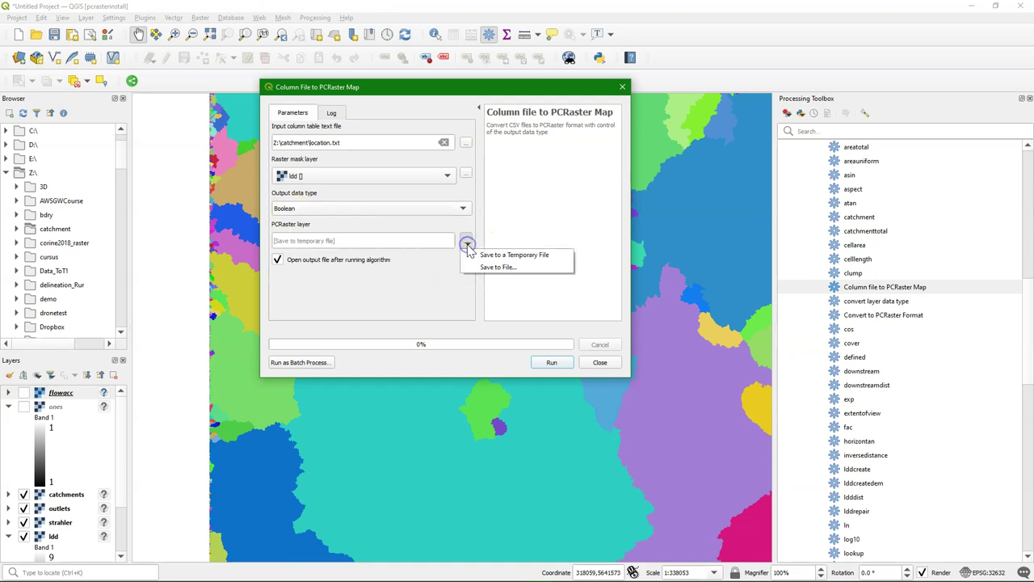
{"action": "left_click", "coordinate": [506, 268]}
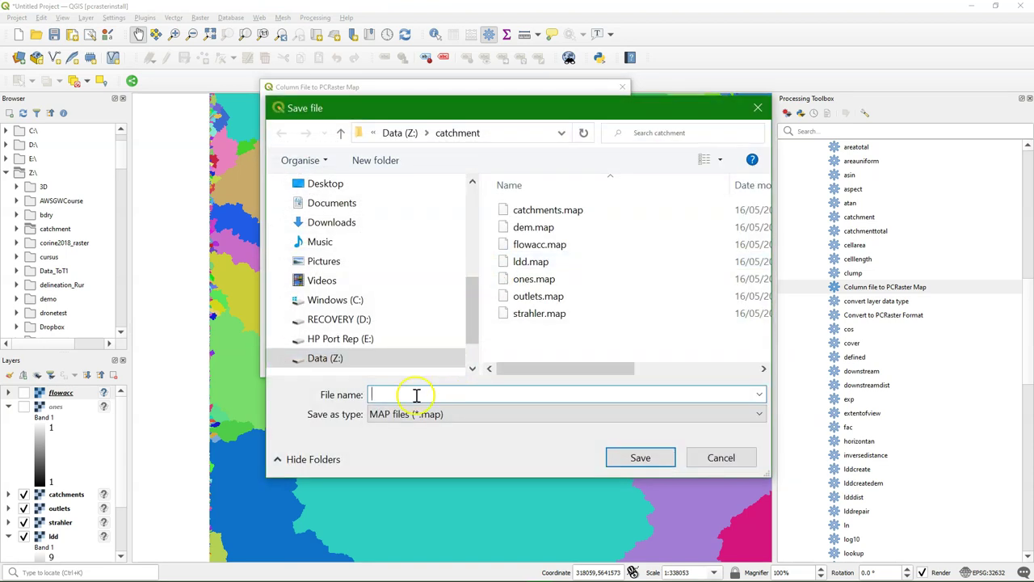
{"action": "type", "text": "lo"}
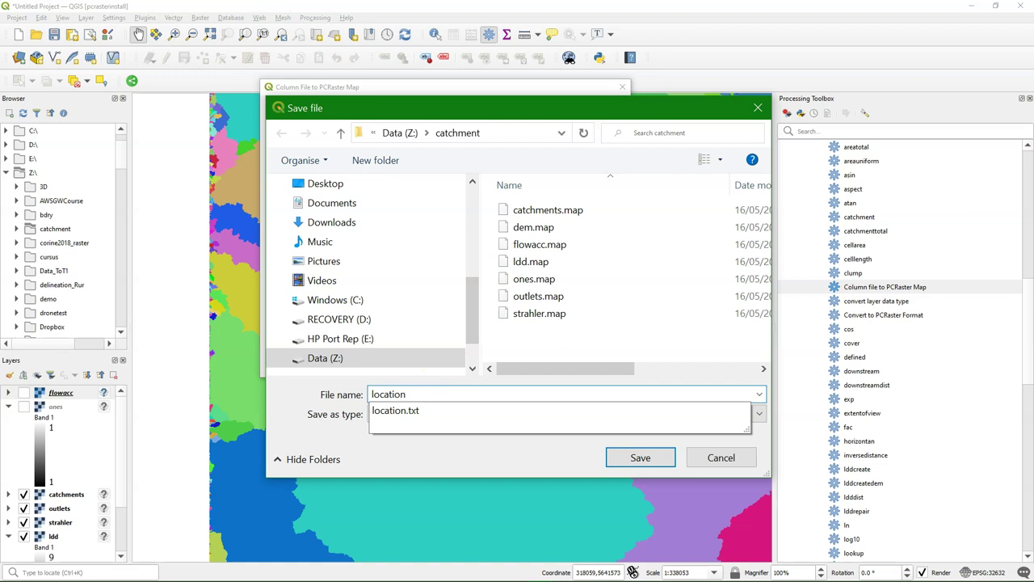
{"action": "type", "text": "cation"}
{"action": "left_click", "coordinate": [643, 458]}
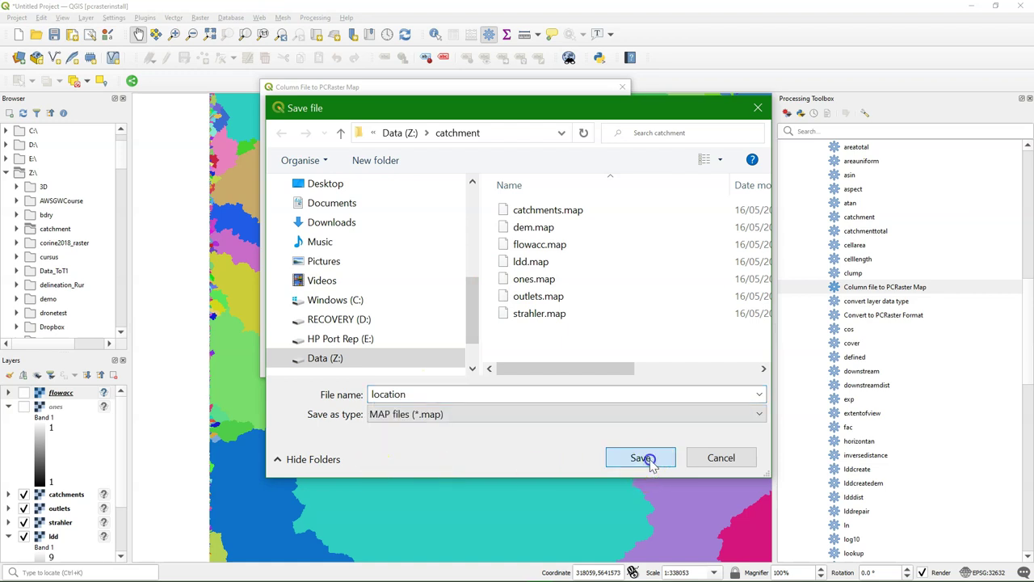
{"action": "left_click", "coordinate": [553, 364]}
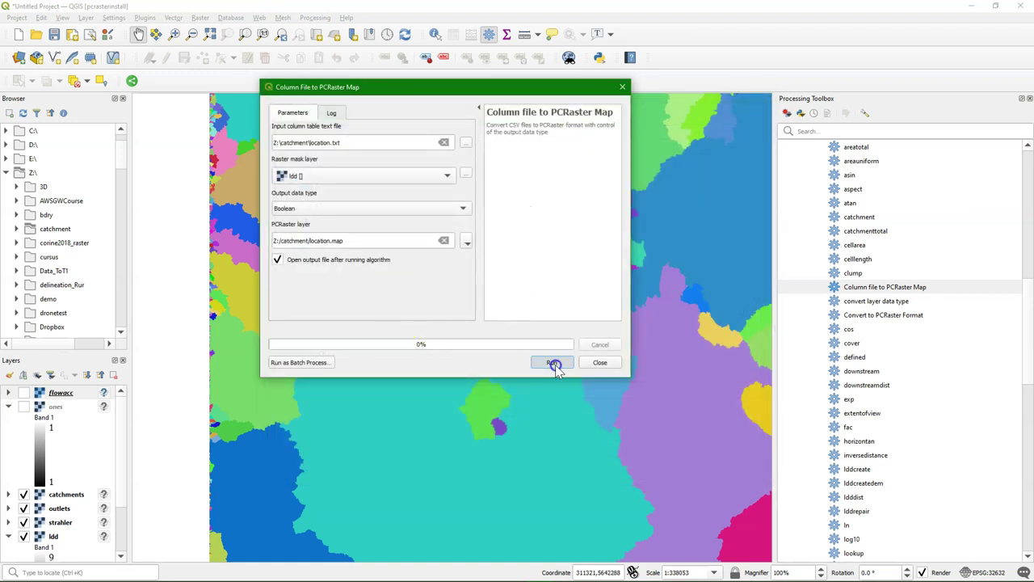
{"action": "left_click", "coordinate": [604, 364]}
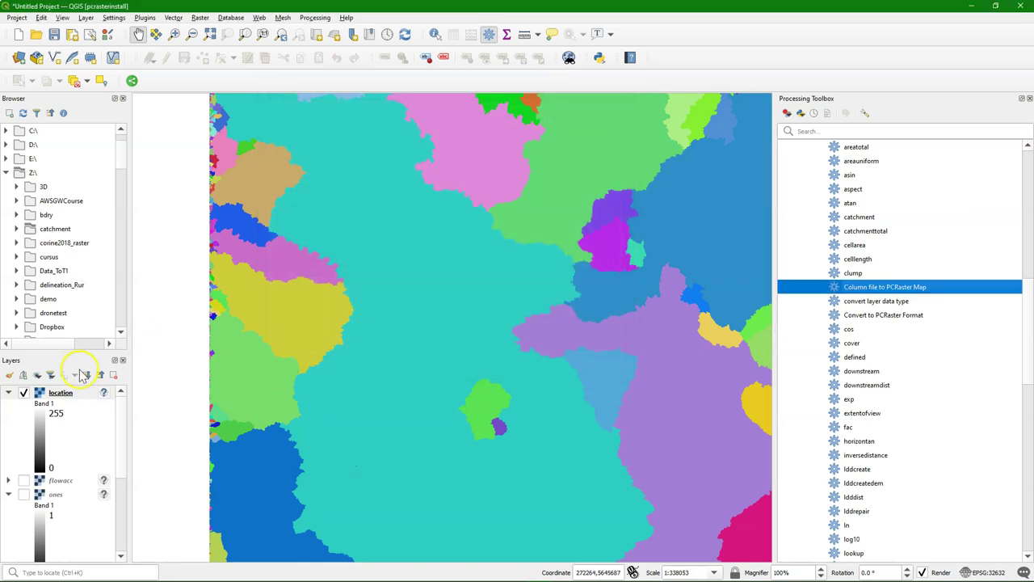
Style the location layer as Paletted/Unique values so value 1 shows in red
{"action": "left_click", "coordinate": [59, 396]}
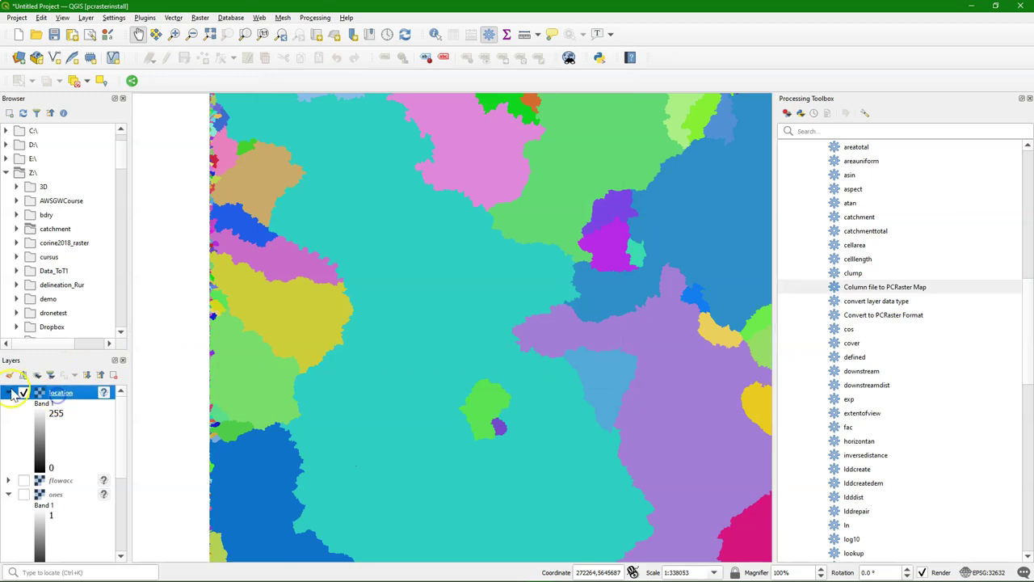
{"action": "left_click", "coordinate": [8, 377]}
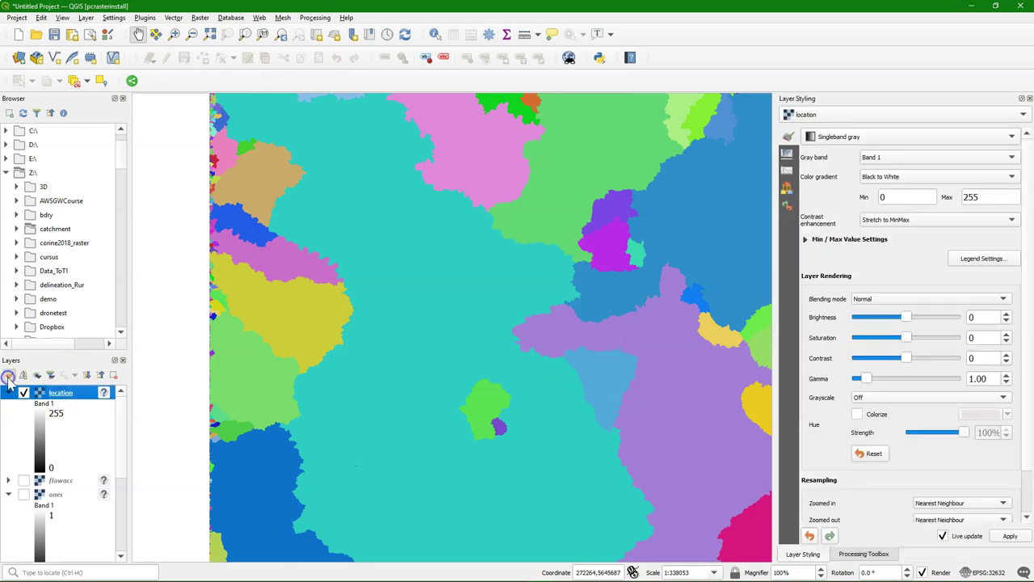
{"action": "left_click", "coordinate": [874, 137]}
{"action": "left_click", "coordinate": [854, 121]}
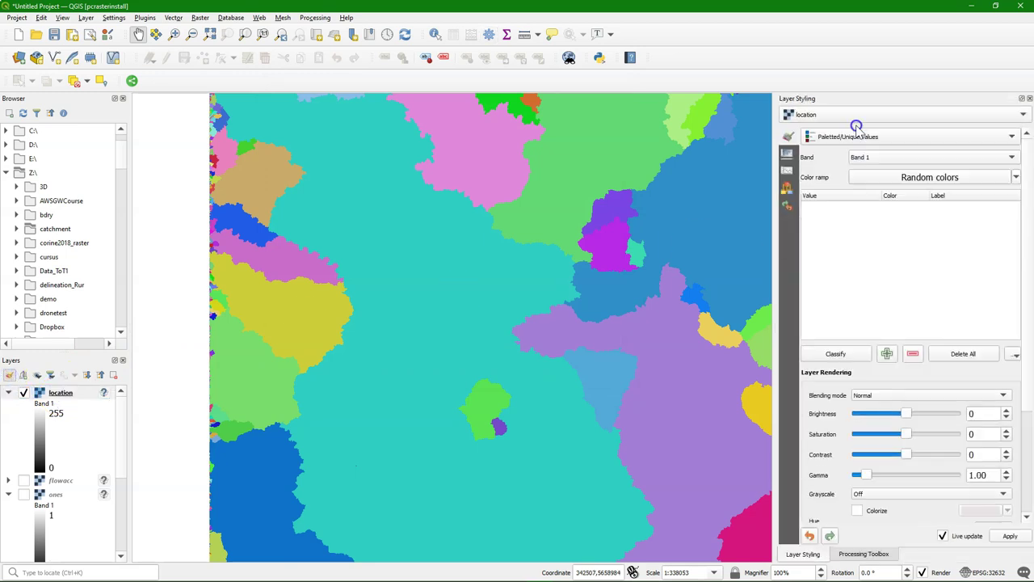
{"action": "left_click", "coordinate": [852, 354]}
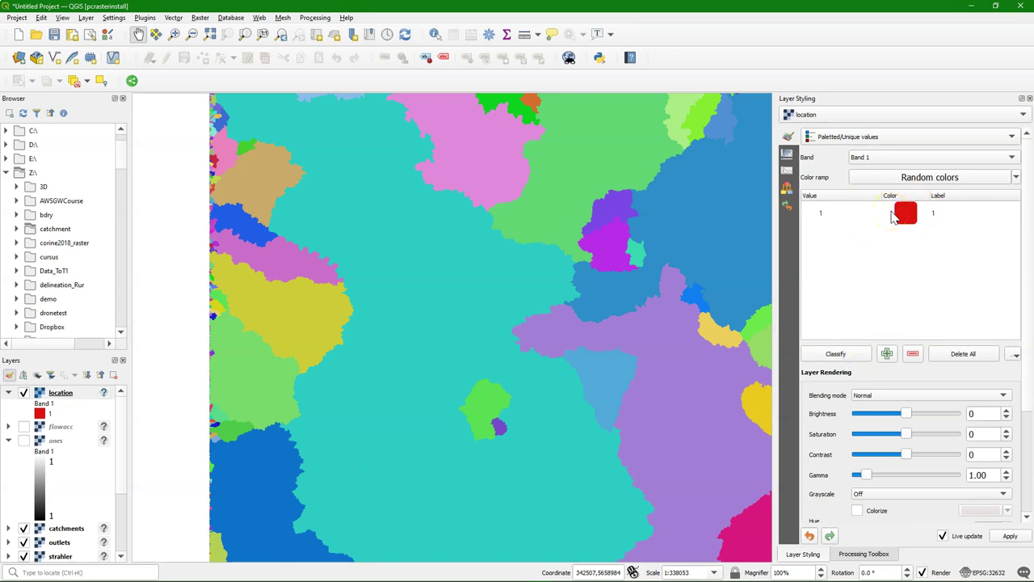
{"action": "left_click", "coordinate": [1029, 98]}
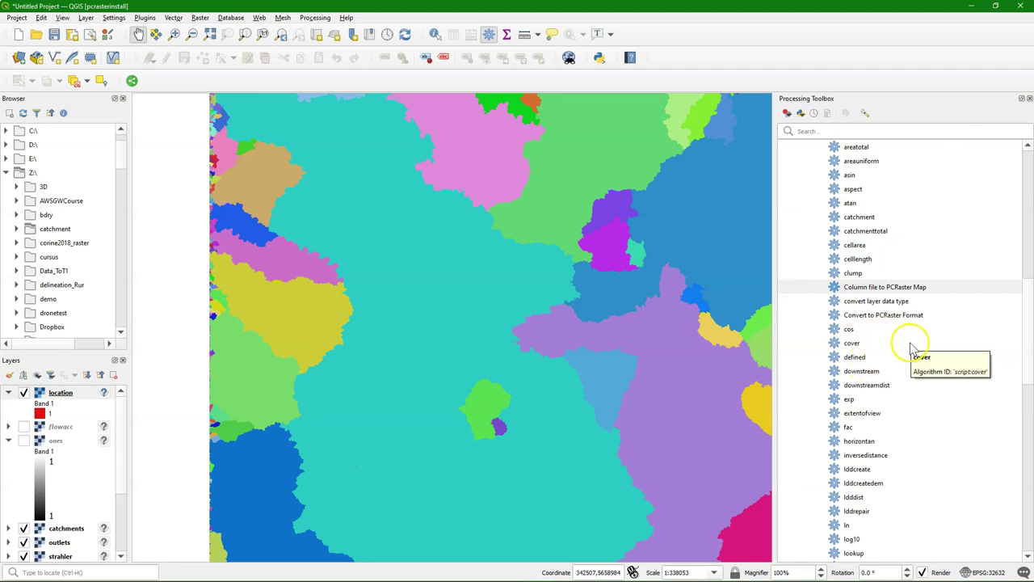
Open the spatial algorithm and set its mask to location
{"action": "scroll", "coordinate": [889, 349], "scroll_direction": "up", "scroll_amount": 1}
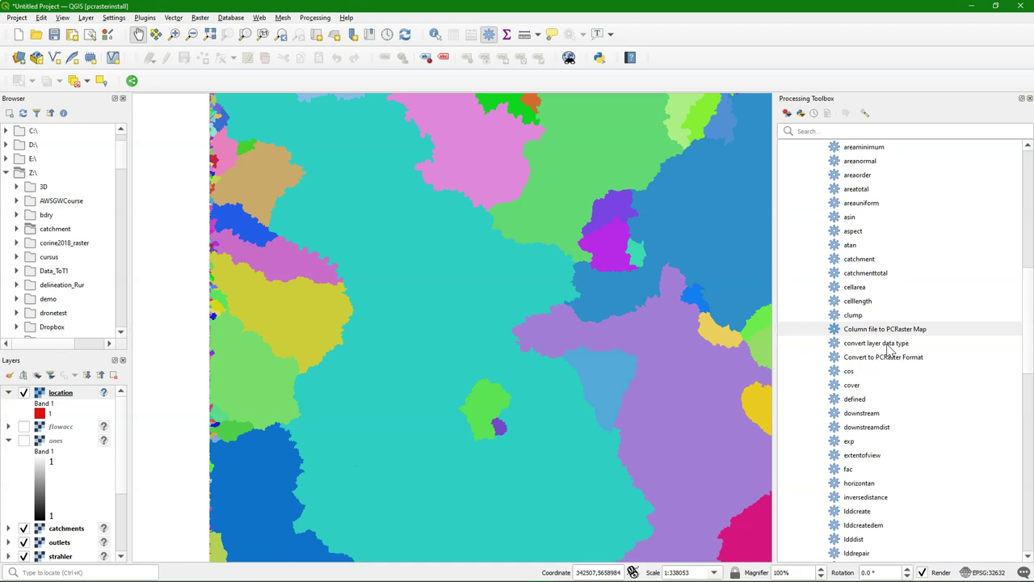
{"action": "scroll", "coordinate": [889, 349], "scroll_direction": "up", "scroll_amount": 2}
{"action": "scroll", "coordinate": [888, 350], "scroll_direction": "down", "scroll_amount": 10}
{"action": "left_click", "coordinate": [841, 385]}
{"action": "scroll", "coordinate": [841, 386], "scroll_direction": "down", "scroll_amount": 3}
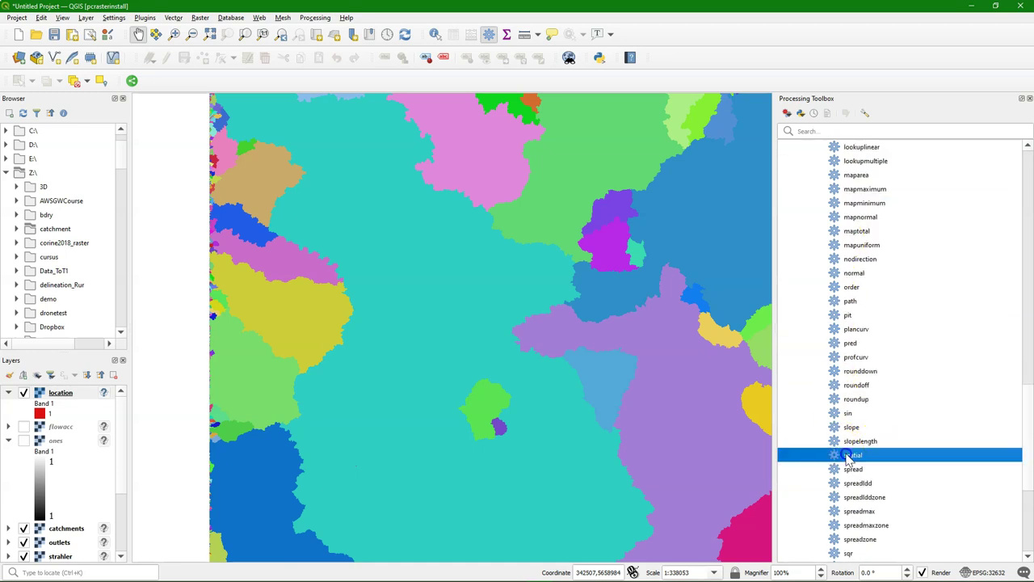
{"action": "double_click", "coordinate": [840, 454]}
{"action": "left_click", "coordinate": [394, 208]}
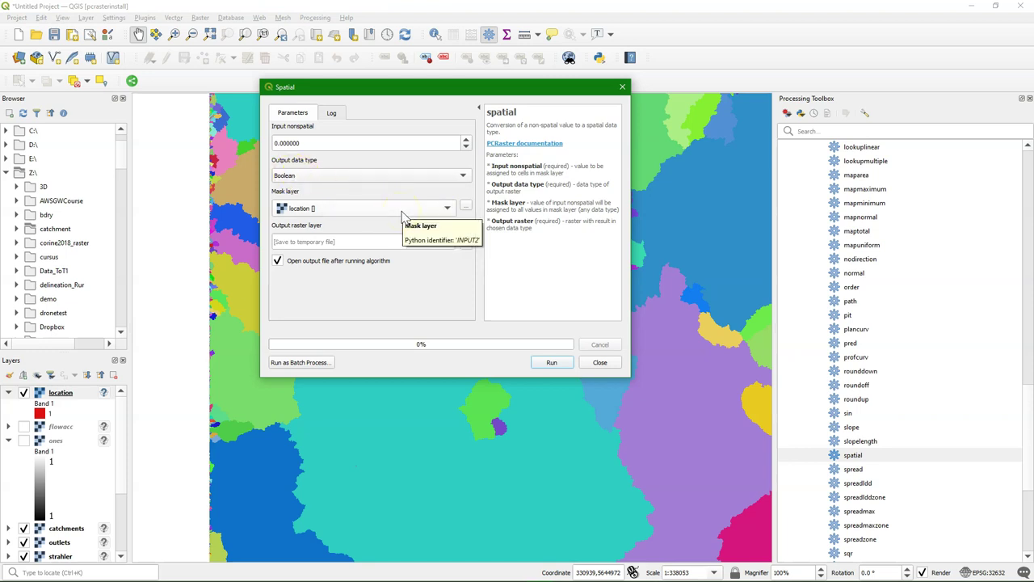
Save the Boolean zeros output as zerosboolean.map and run it
{"action": "left_click", "coordinate": [467, 245]}
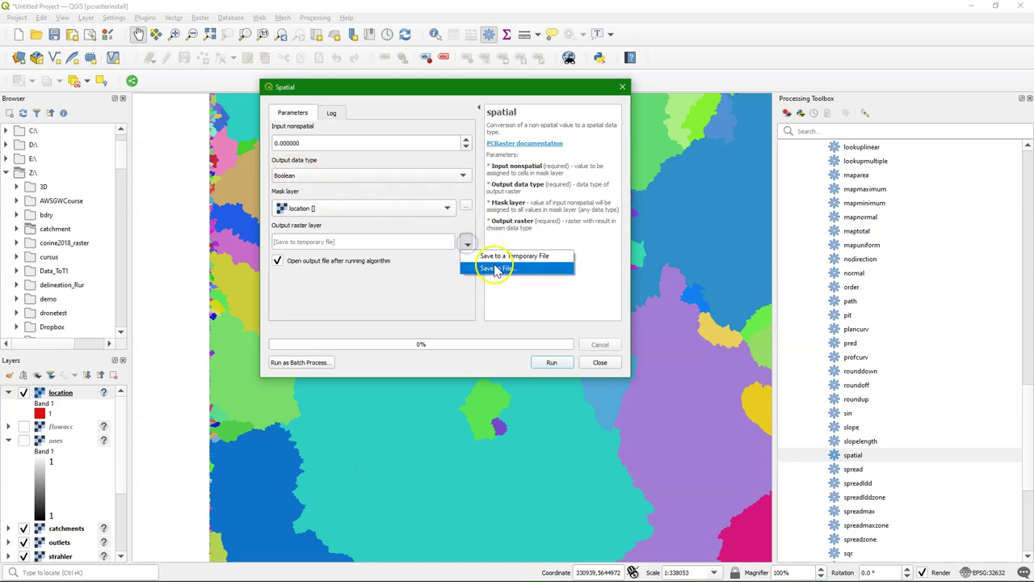
{"action": "left_click", "coordinate": [495, 269]}
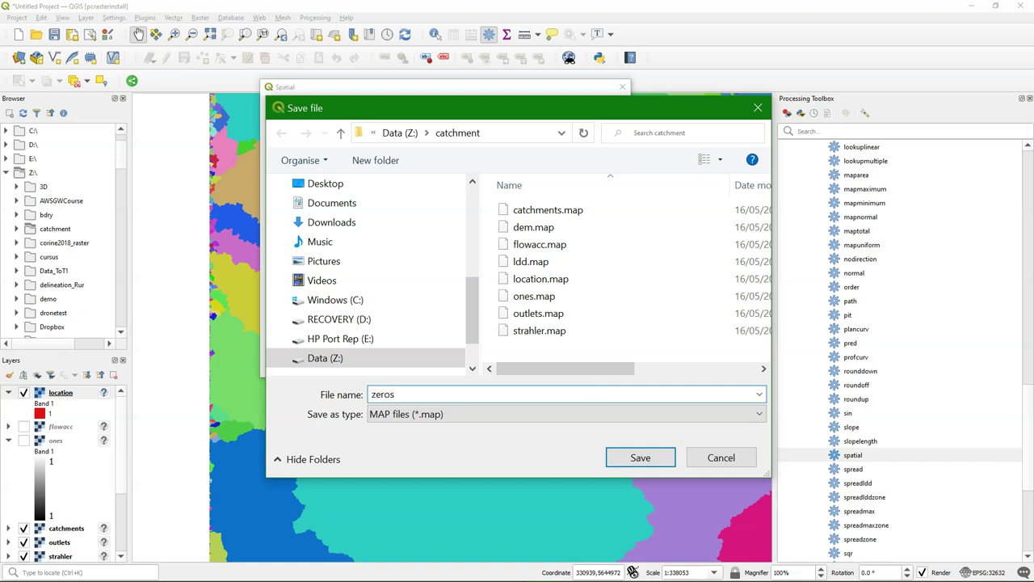
{"action": "left_click", "coordinate": [640, 457]}
{"action": "left_click", "coordinate": [554, 362]}
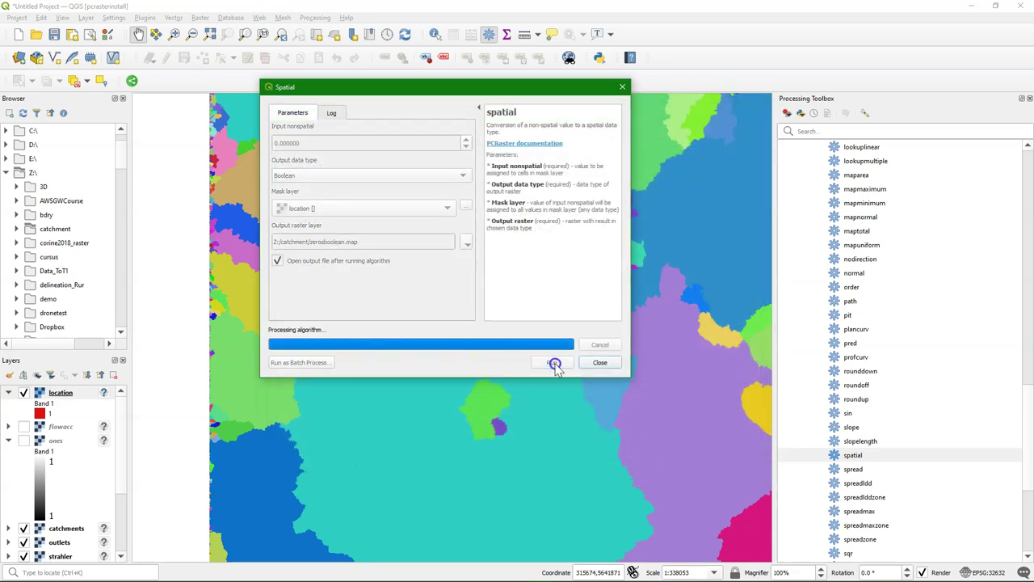
{"action": "left_click", "coordinate": [600, 363]}
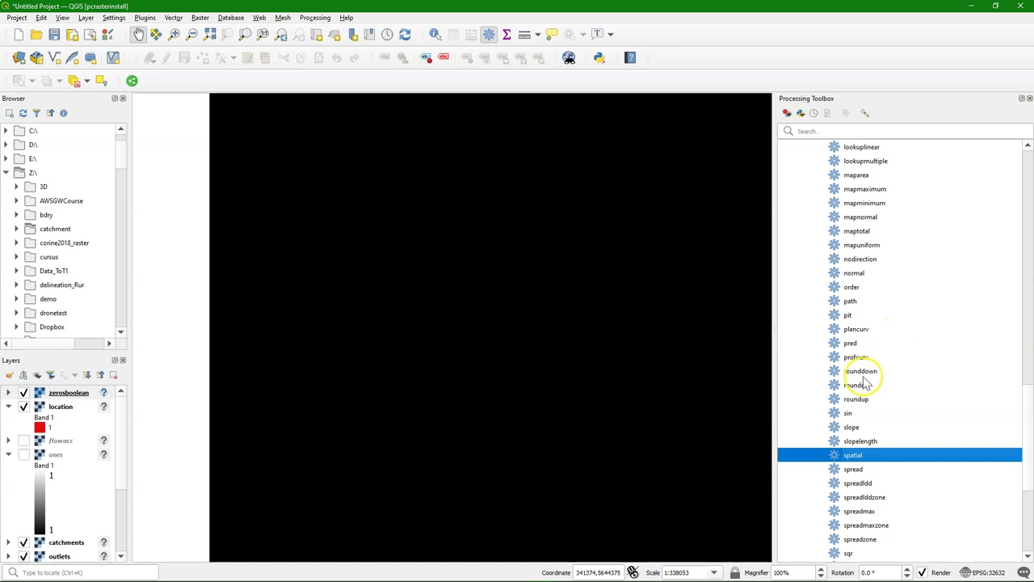
Open the cover algorithm with location as the input raster
{"action": "scroll", "coordinate": [864, 383], "scroll_direction": "up", "scroll_amount": 5}
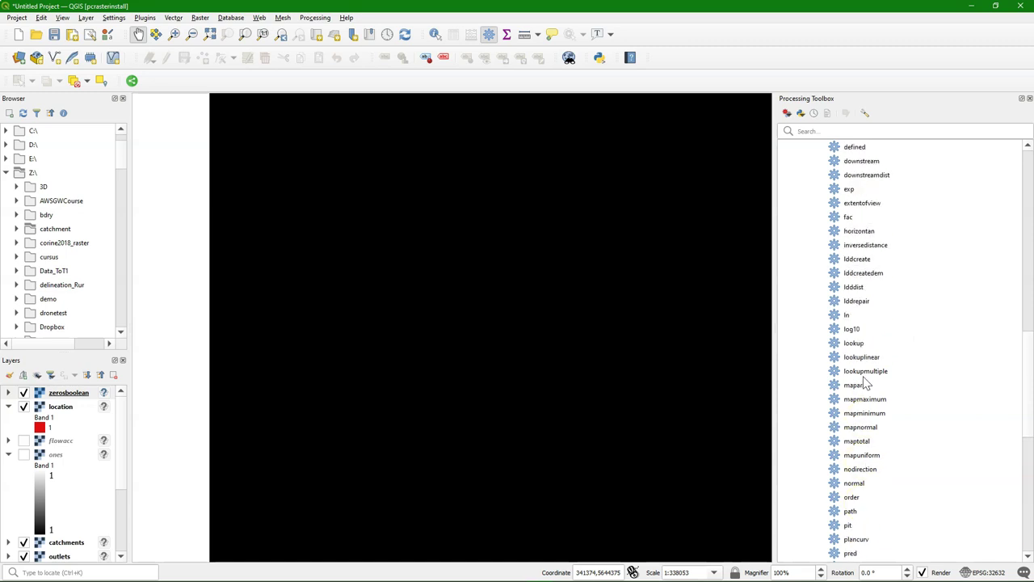
{"action": "scroll", "coordinate": [865, 385], "scroll_direction": "up", "scroll_amount": 2}
{"action": "double_click", "coordinate": [851, 216]}
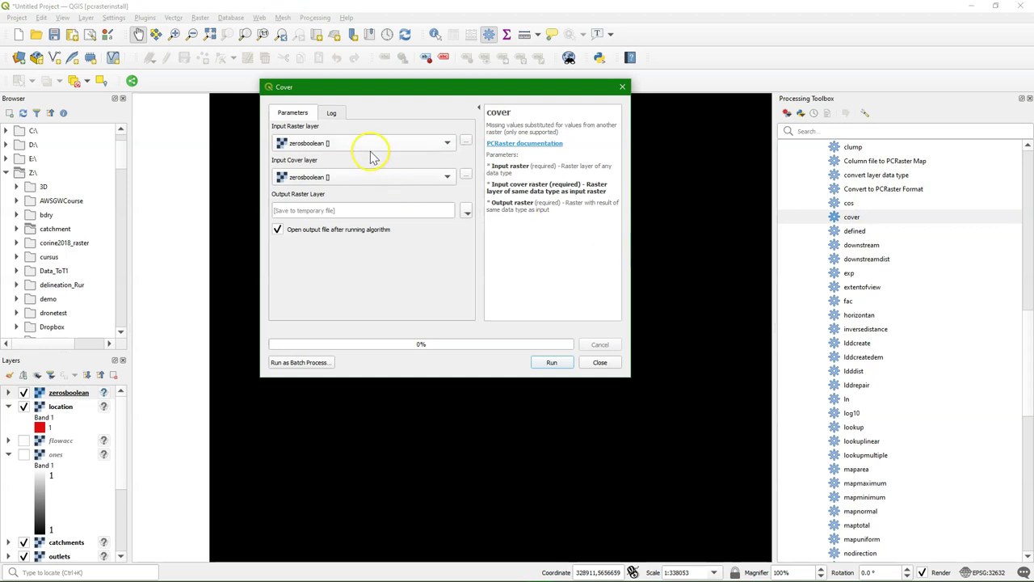
{"action": "left_click", "coordinate": [325, 145]}
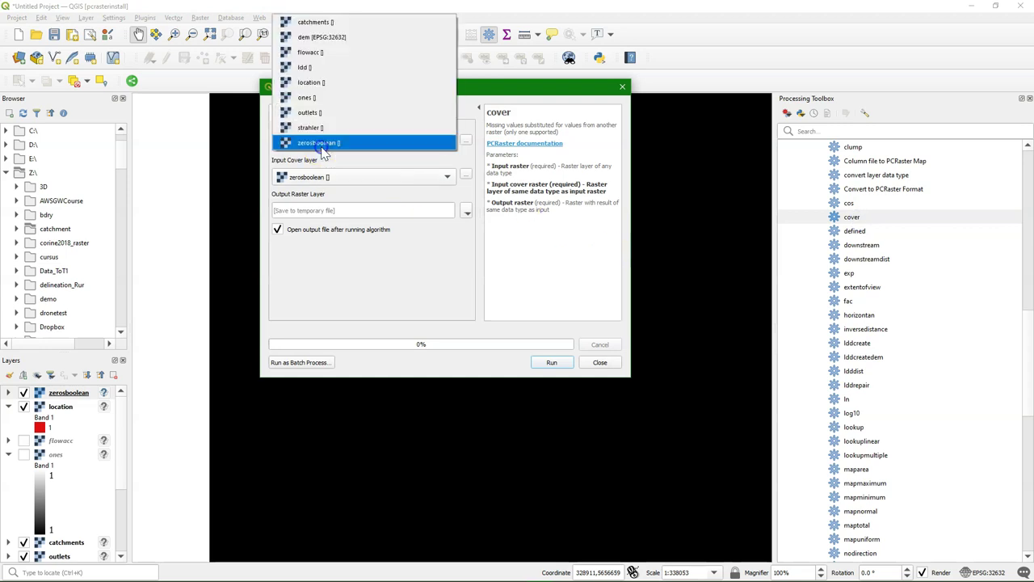
{"action": "left_click", "coordinate": [318, 84]}
Save the cover result as locationboolean.map and run it
{"action": "left_click", "coordinate": [467, 211]}
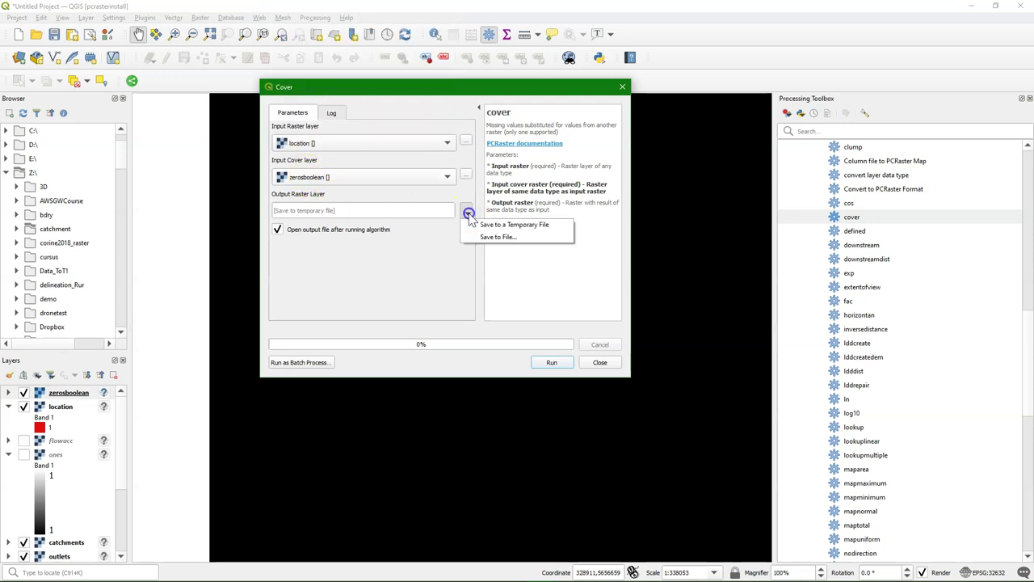
{"action": "left_click", "coordinate": [492, 237]}
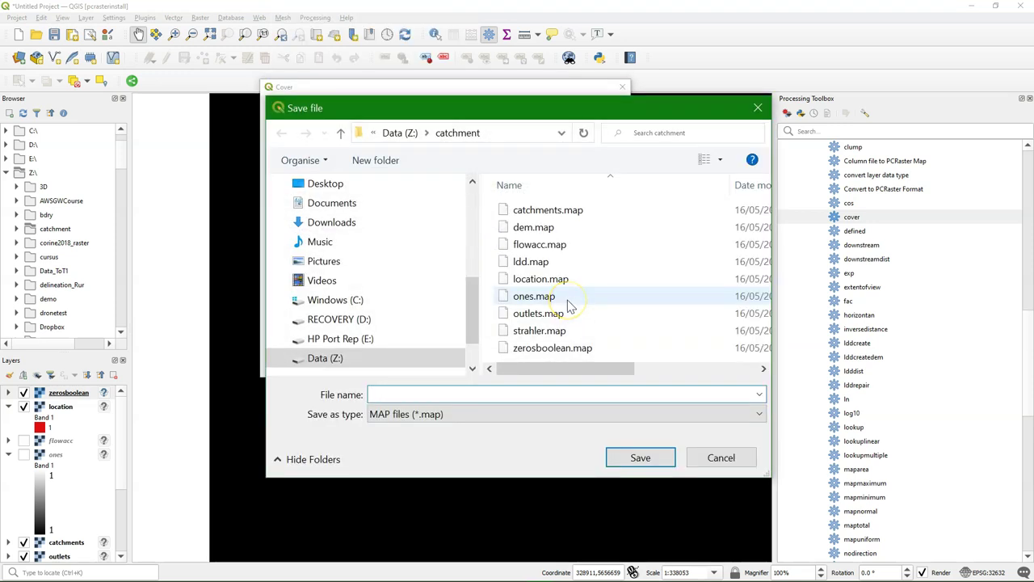
{"action": "type", "text": "locatuio"}
{"action": "key", "text": "BackSpace"}
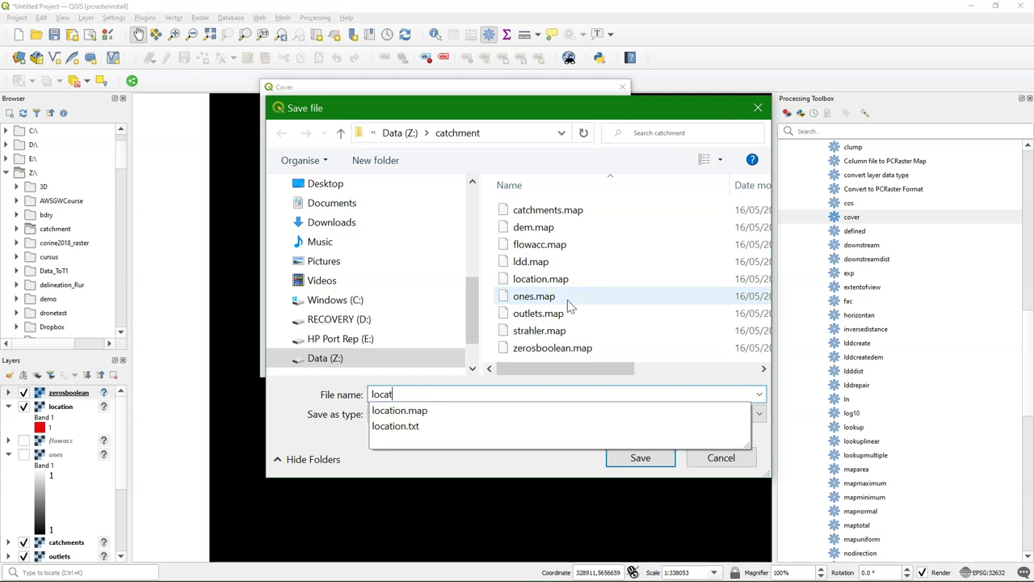
{"action": "type", "text": "ionboolean"}
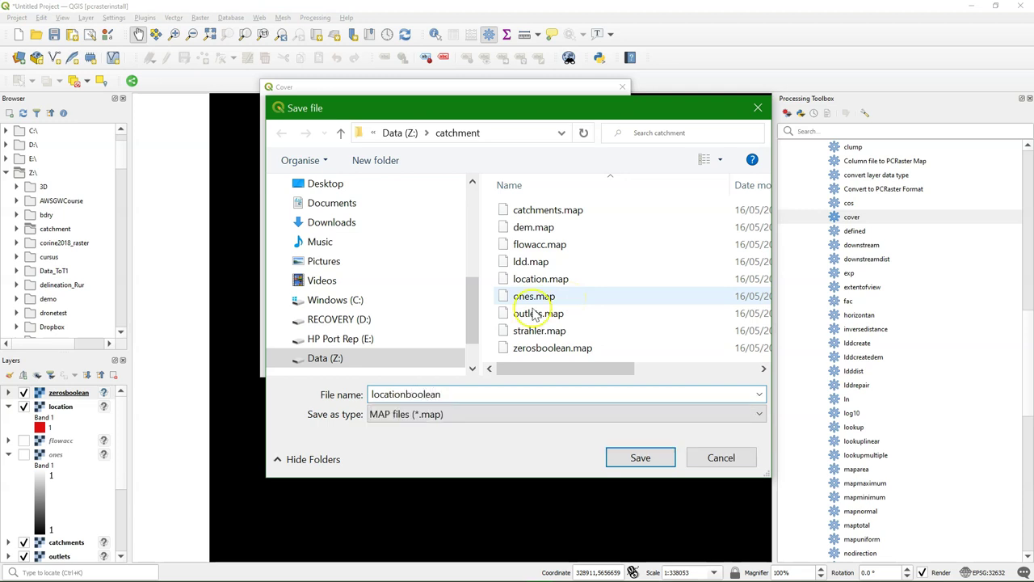
{"action": "left_click", "coordinate": [640, 458]}
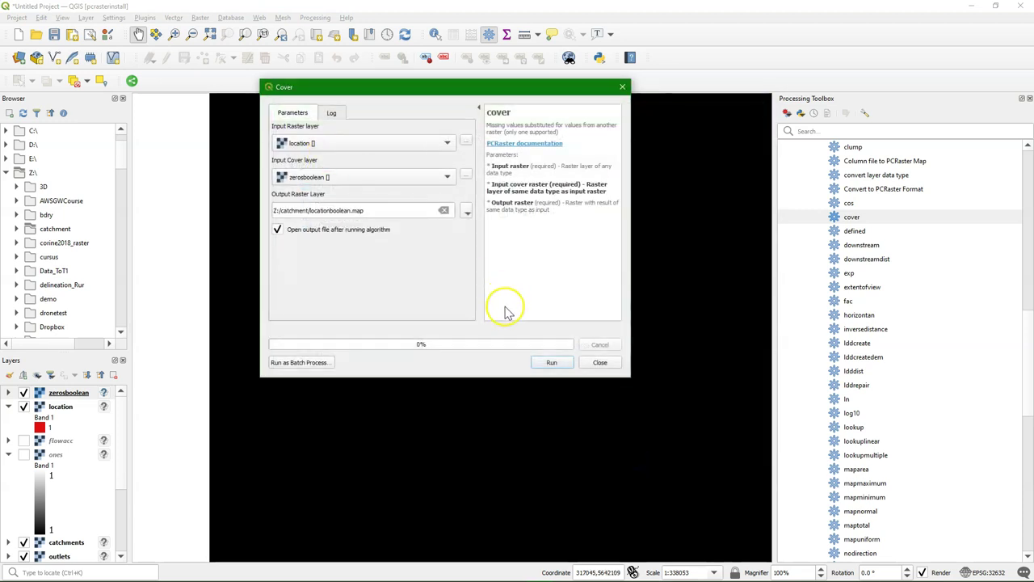
{"action": "left_click", "coordinate": [552, 362]}
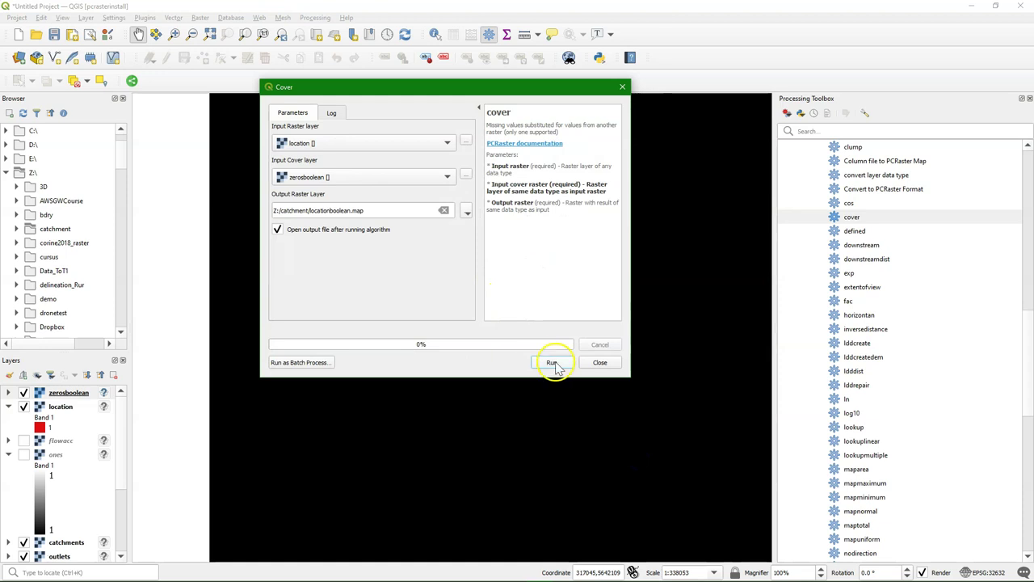
{"action": "left_click", "coordinate": [602, 363]}
{"action": "left_click", "coordinate": [9, 374]}
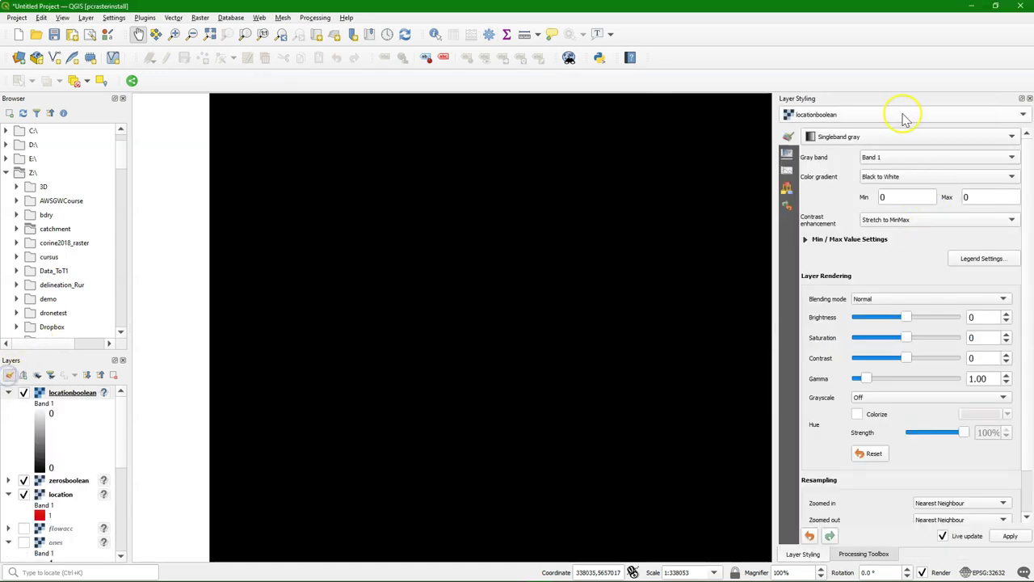
{"action": "left_click", "coordinate": [875, 136]}
{"action": "left_click", "coordinate": [865, 121]}
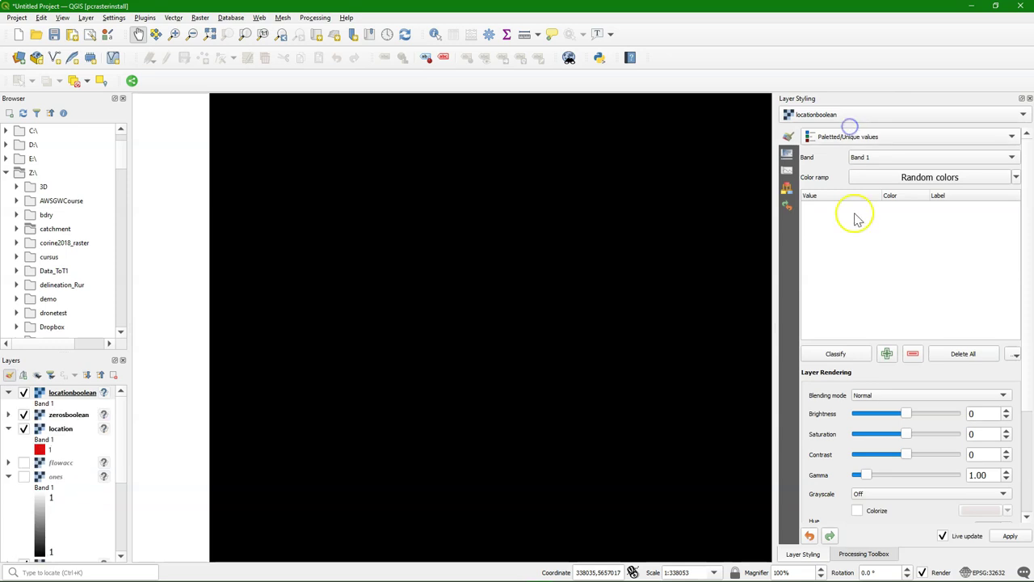
{"action": "left_click", "coordinate": [841, 353]}
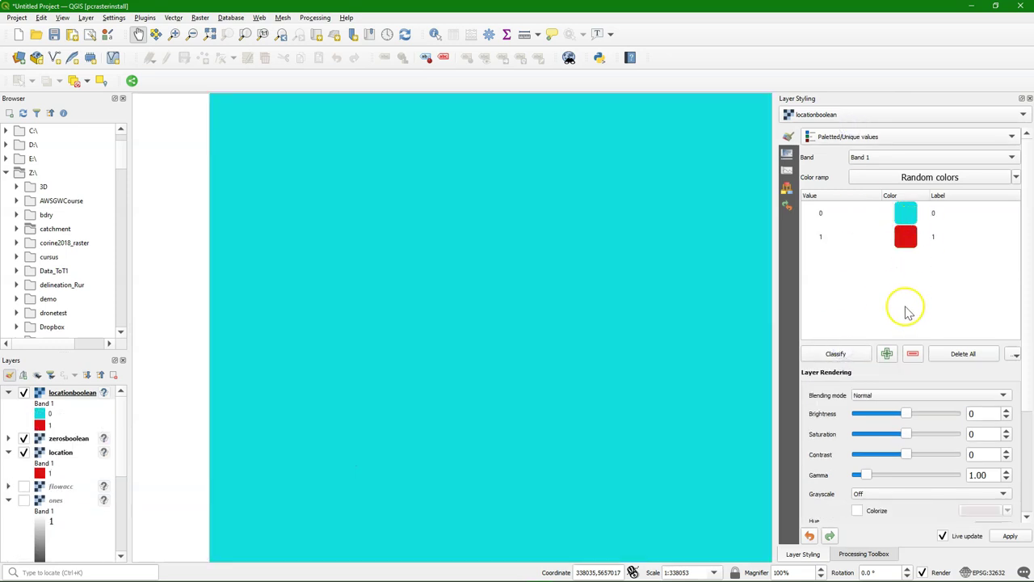
{"action": "left_click", "coordinate": [1029, 99]}
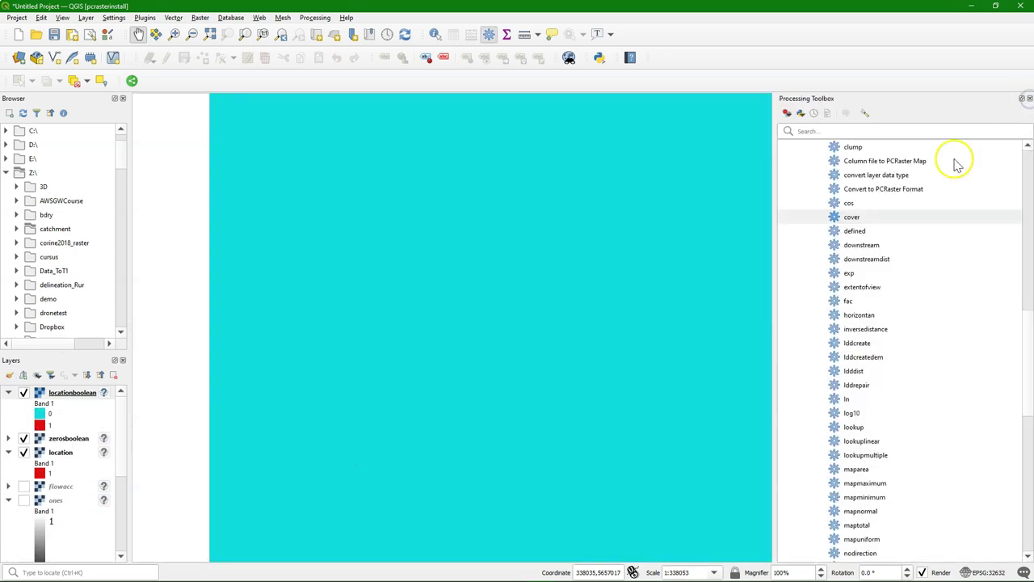
{"action": "scroll", "coordinate": [840, 335], "scroll_direction": "down", "scroll_amount": 8}
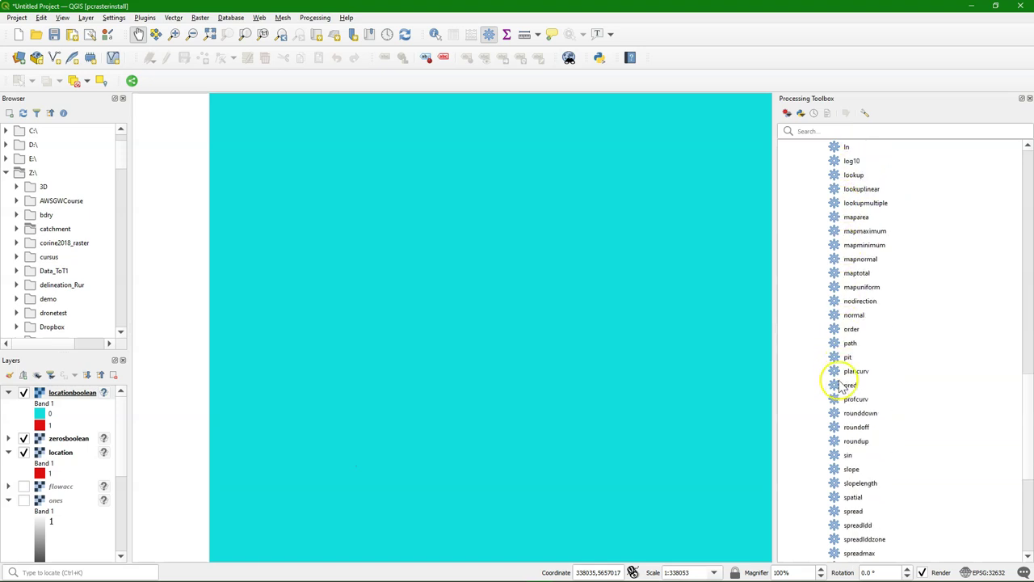
{"action": "scroll", "coordinate": [840, 381], "scroll_direction": "down", "scroll_amount": 1}
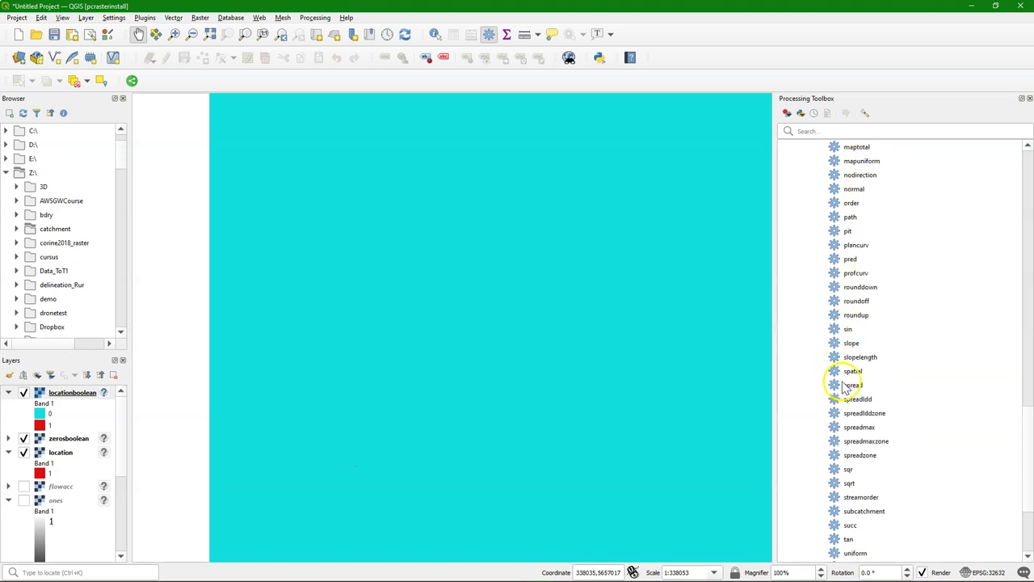
{"action": "left_click", "coordinate": [866, 441]}
{"action": "double_click", "coordinate": [866, 441]}
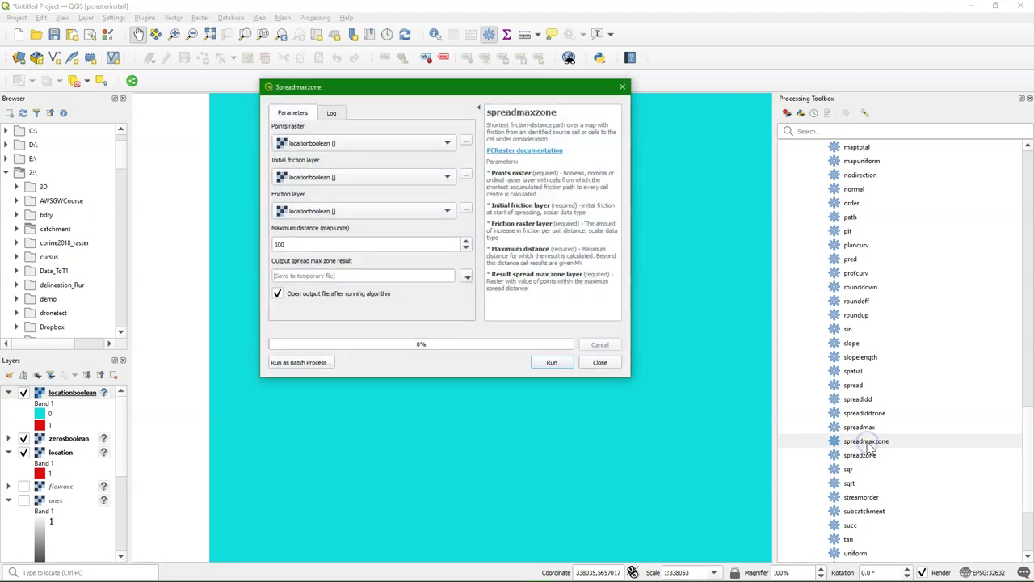
{"action": "left_click", "coordinate": [307, 177]}
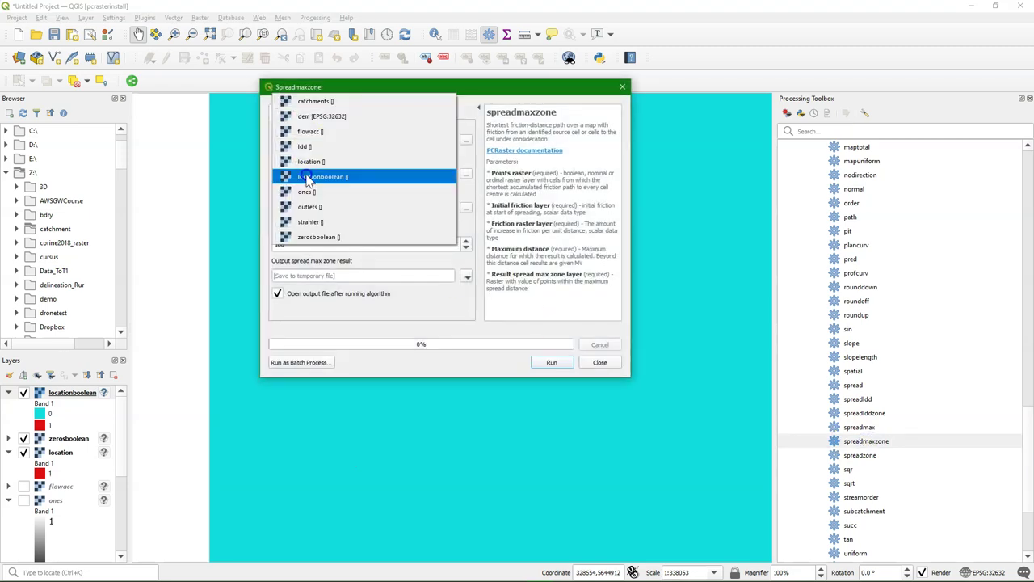
{"action": "left_click", "coordinate": [307, 177]}
{"action": "left_click", "coordinate": [600, 362]}
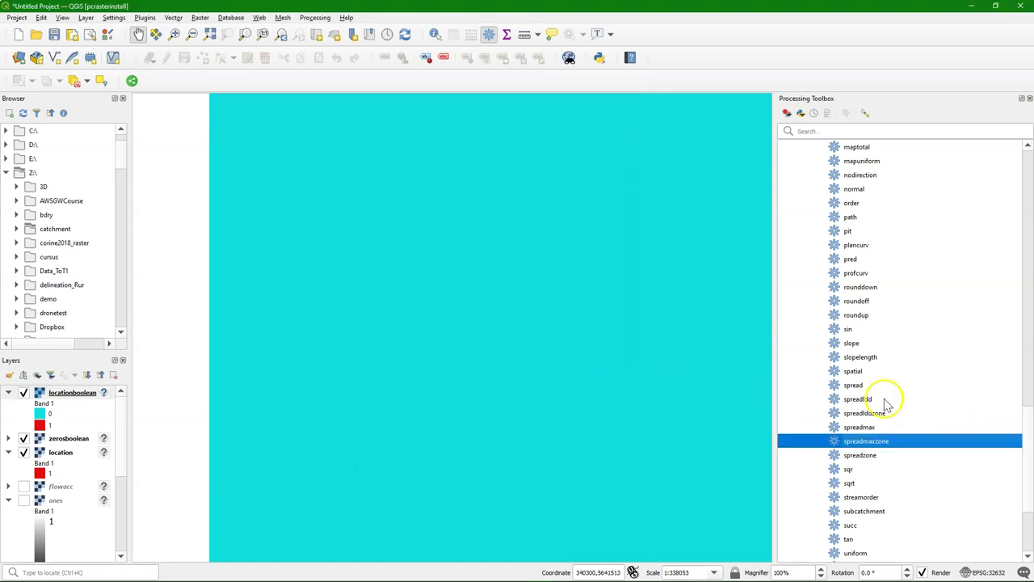
Run spatial with value 0 as Scalar output, saved as Z:/catchment/zerosscalar.map
{"action": "double_click", "coordinate": [854, 371]}
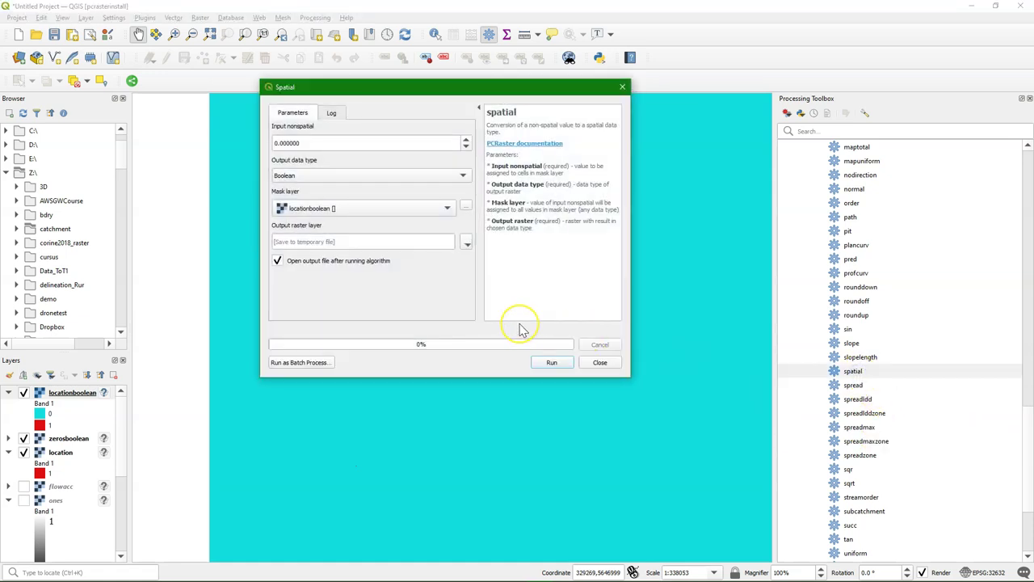
{"action": "left_click", "coordinate": [311, 176]}
{"action": "left_click", "coordinate": [292, 207]}
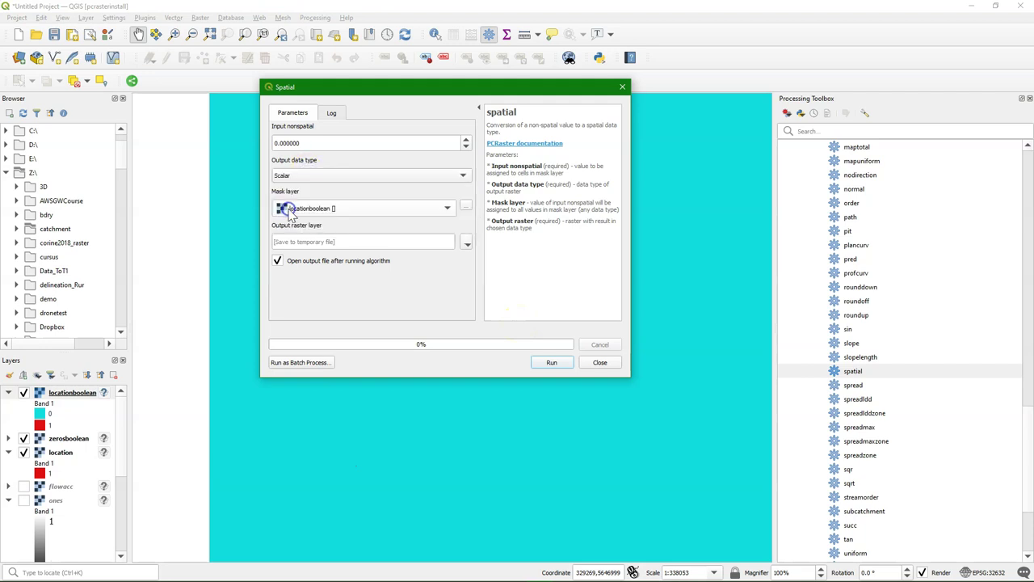
{"action": "left_click", "coordinate": [467, 244]}
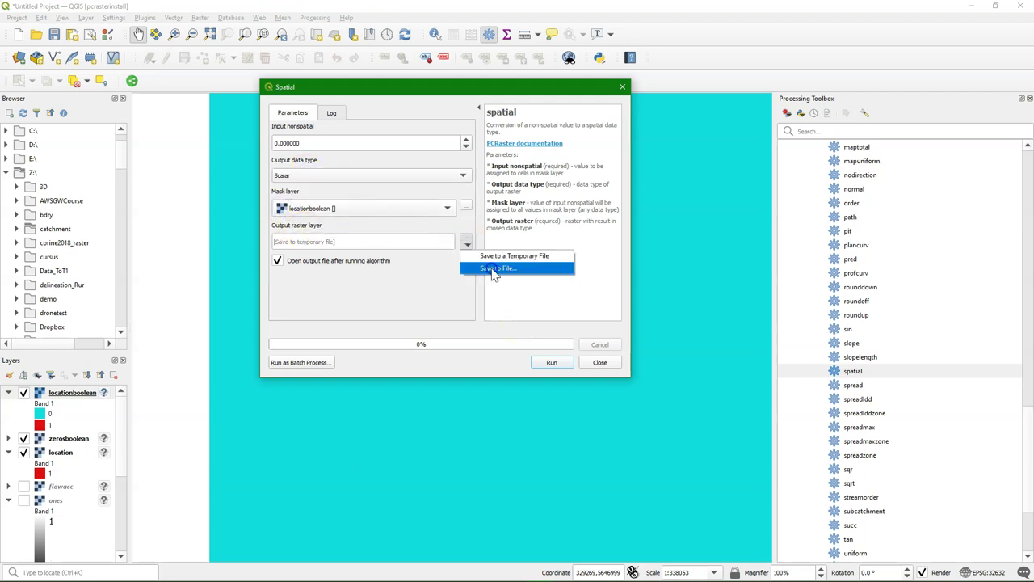
{"action": "left_click", "coordinate": [492, 271]}
{"action": "type", "text": "z"}
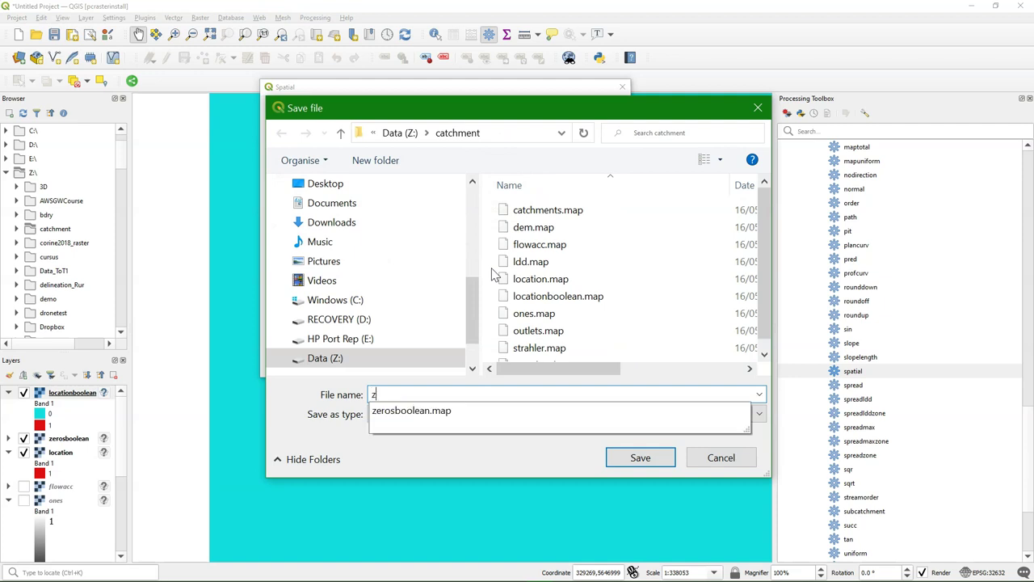
{"action": "type", "text": "erossca"}
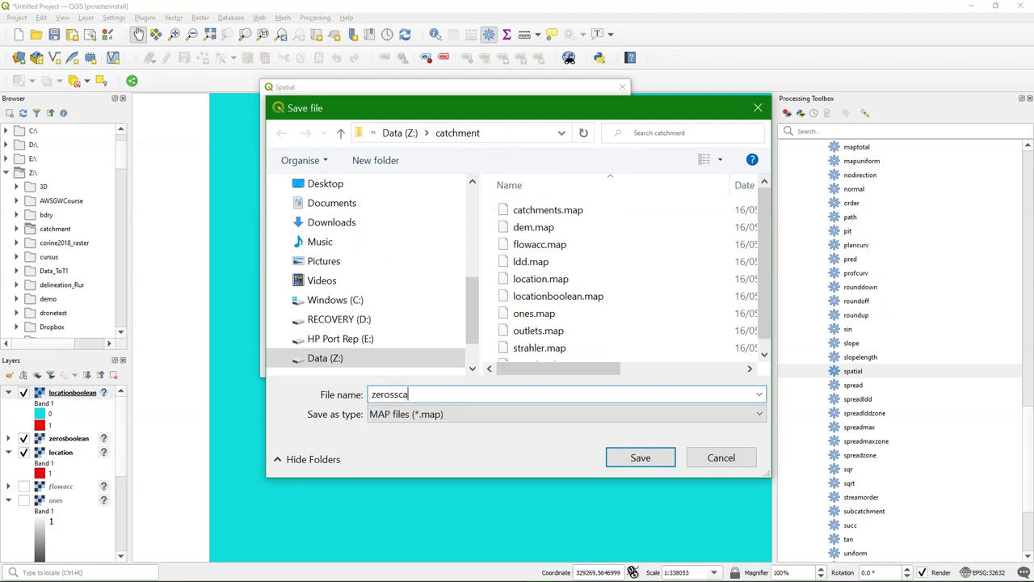
{"action": "type", "text": "lar"}
{"action": "left_click", "coordinate": [641, 458]}
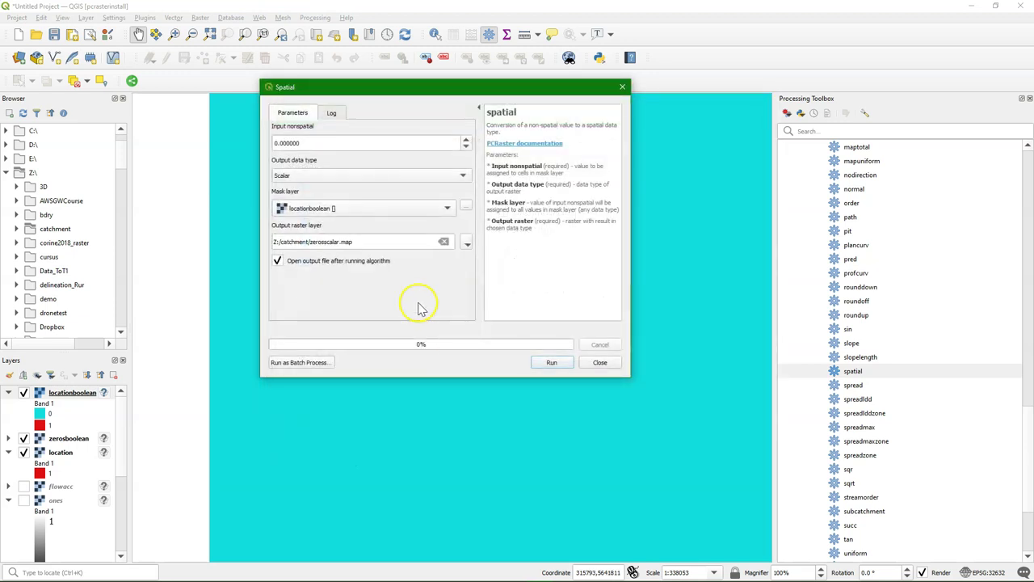
{"action": "left_click", "coordinate": [551, 362]}
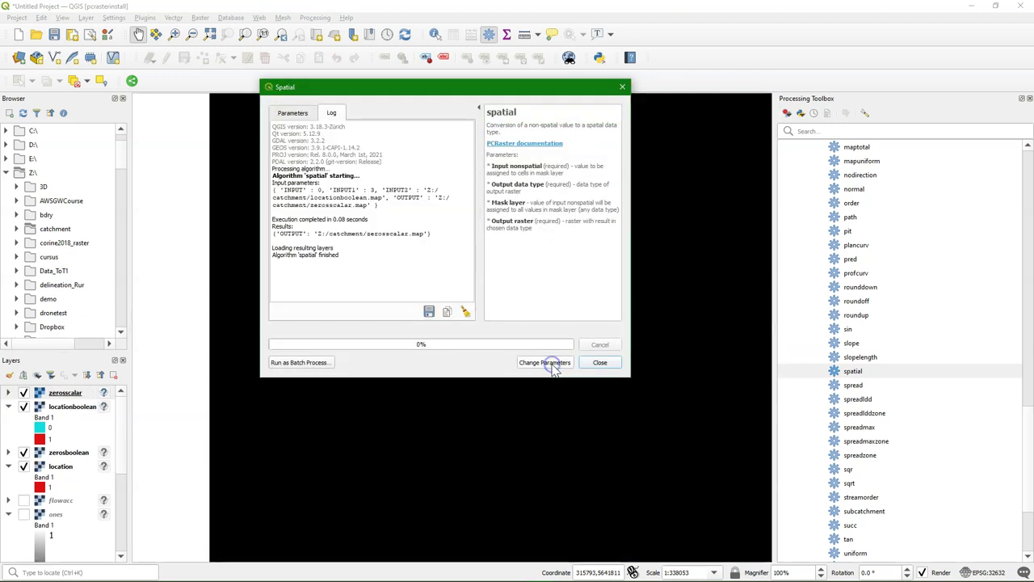
{"action": "left_click", "coordinate": [601, 363]}
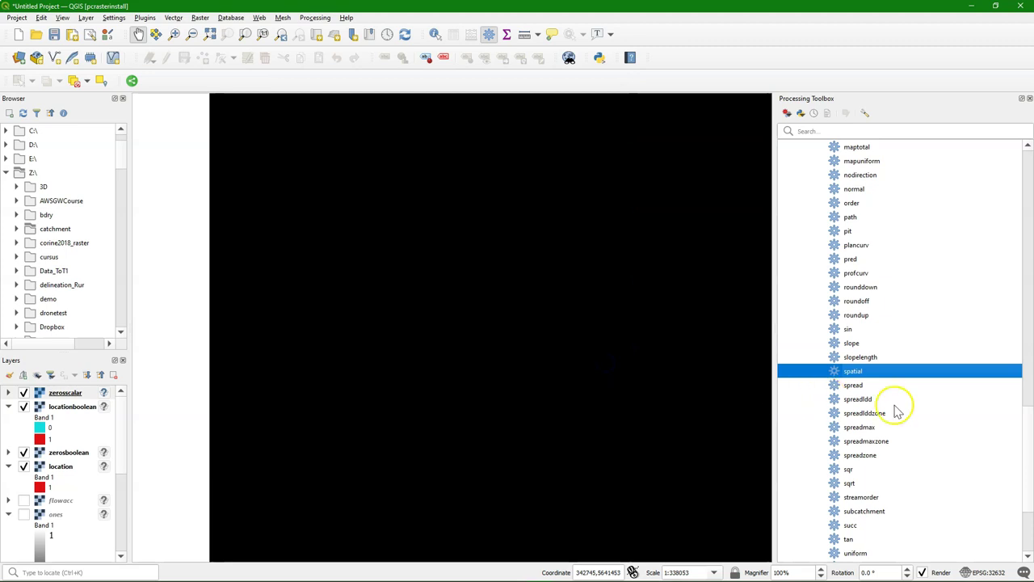
Open spreadmaxzone with locationboolean points, zerosscalar initial friction and ones friction
{"action": "left_click", "coordinate": [871, 442]}
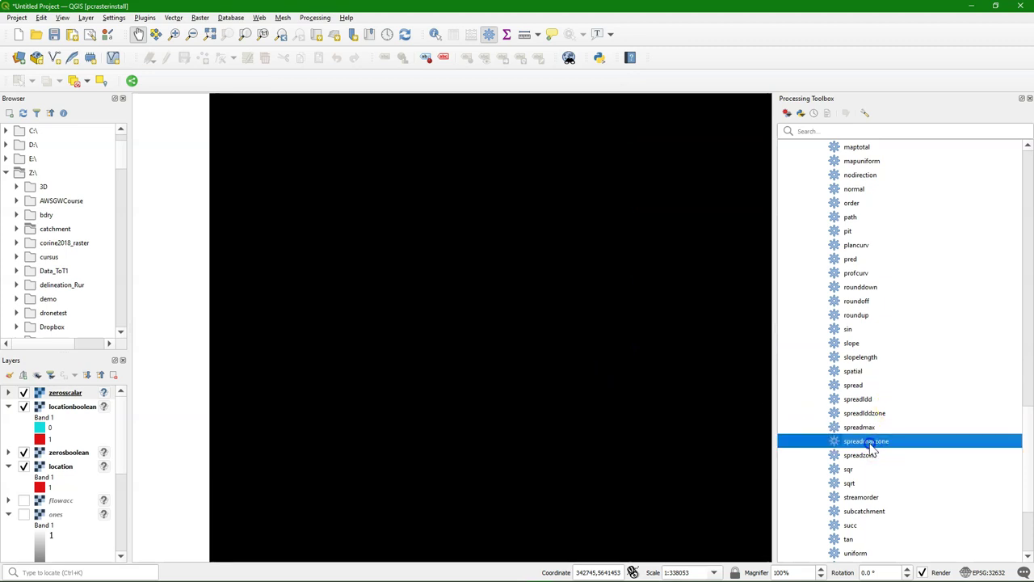
{"action": "double_click", "coordinate": [872, 443]}
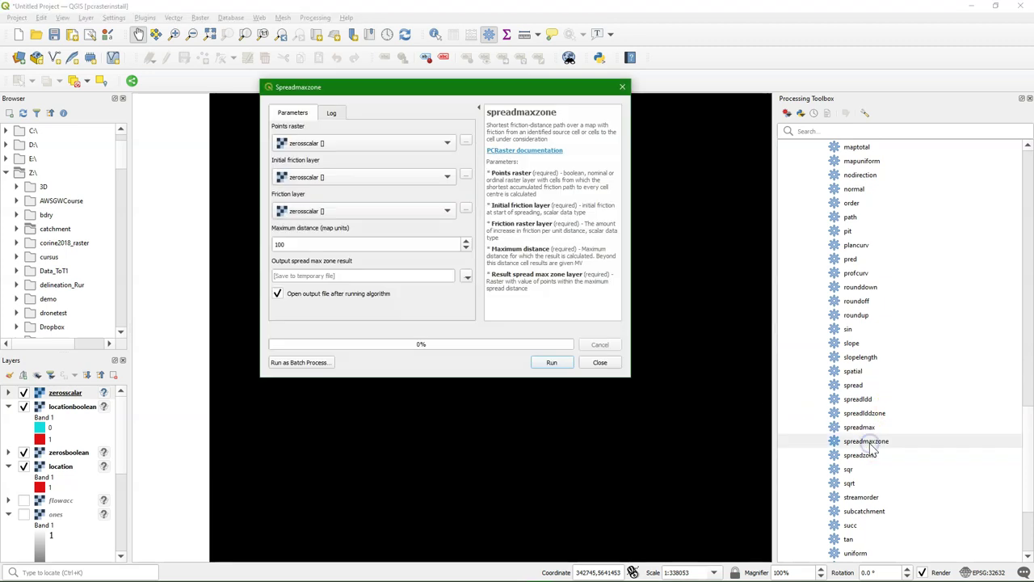
{"action": "left_click", "coordinate": [343, 146]}
{"action": "left_click", "coordinate": [323, 83]}
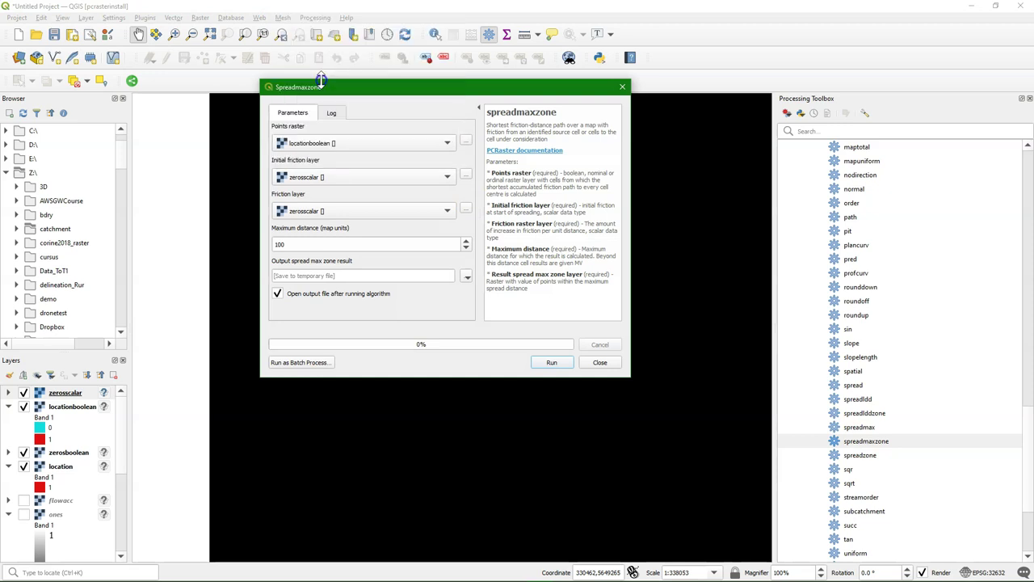
{"action": "left_click", "coordinate": [313, 212]}
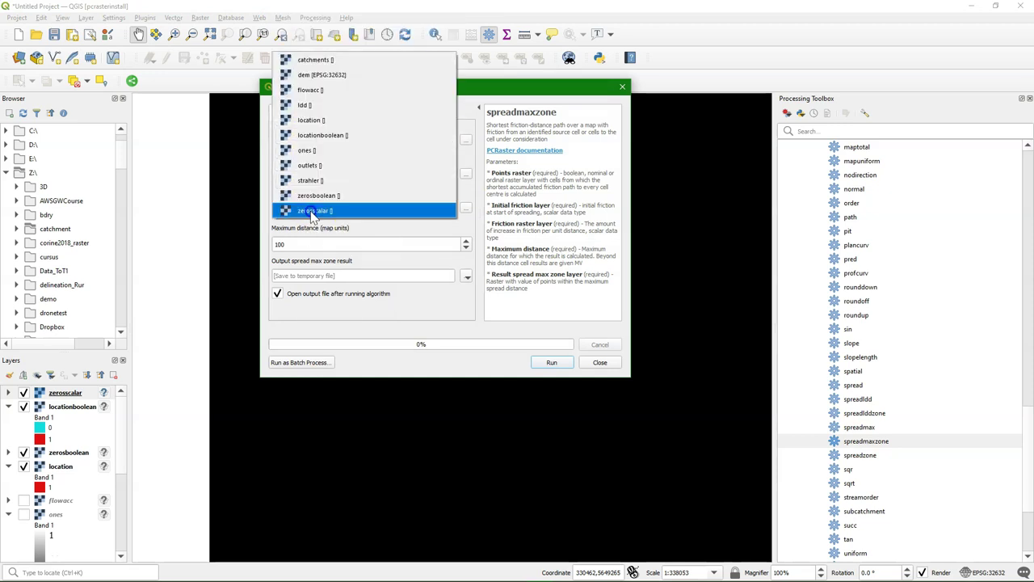
{"action": "left_click", "coordinate": [307, 149]}
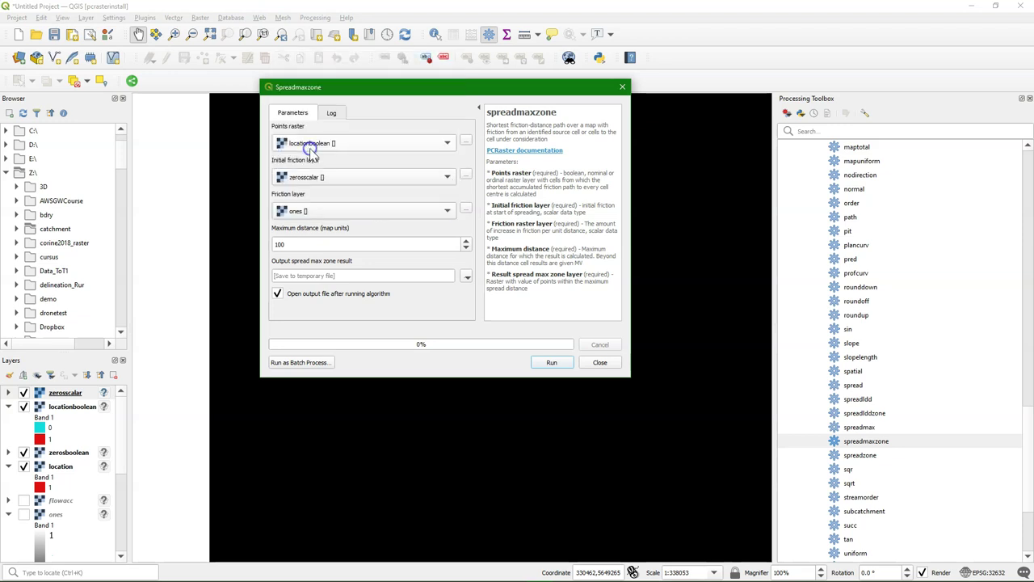
Set maximum distance 500, run spreadmaxzone, and zoom to the output layer
{"action": "left_click", "coordinate": [290, 244]}
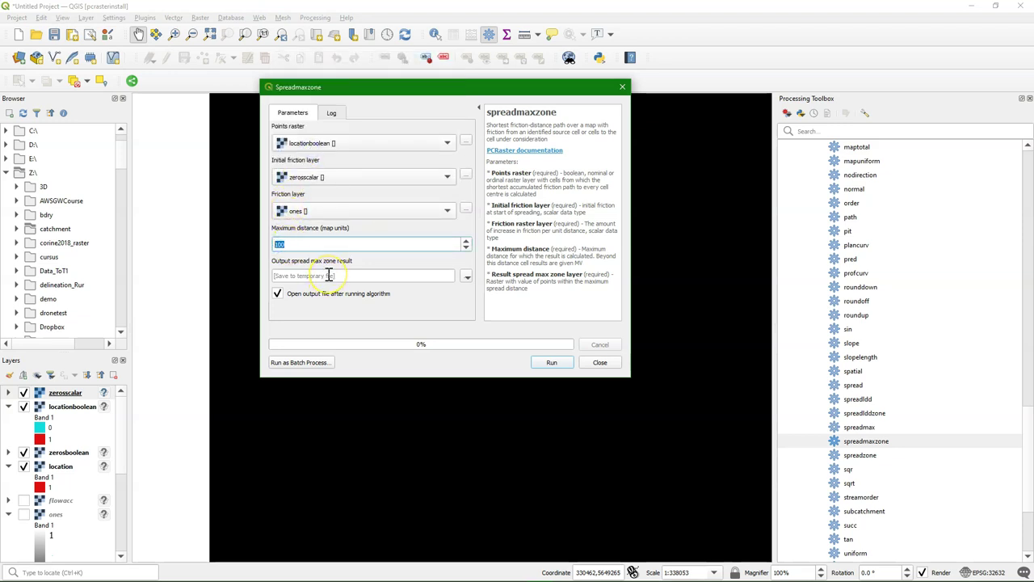
{"action": "type", "text": "5"}
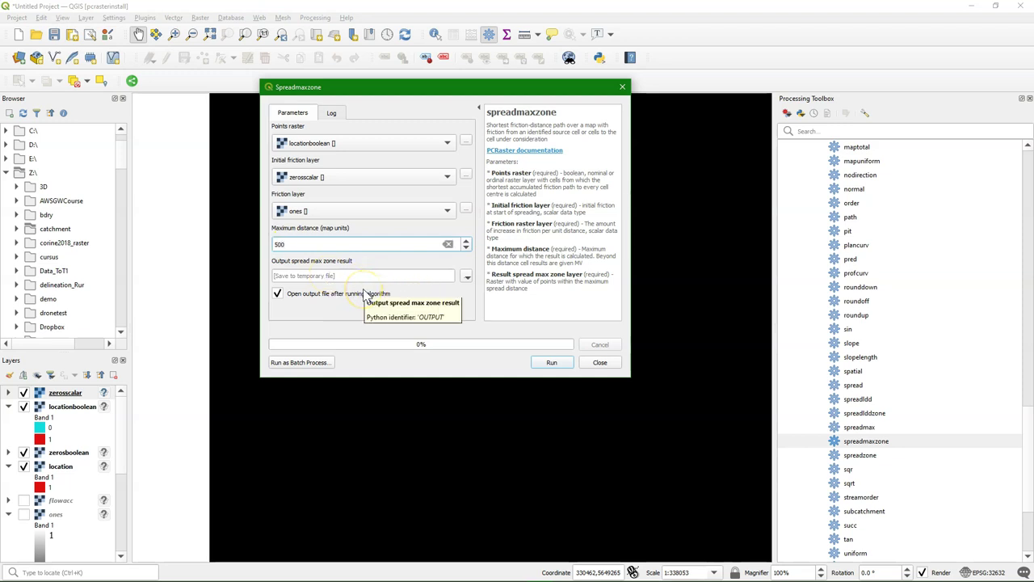
{"action": "left_click", "coordinate": [550, 362]}
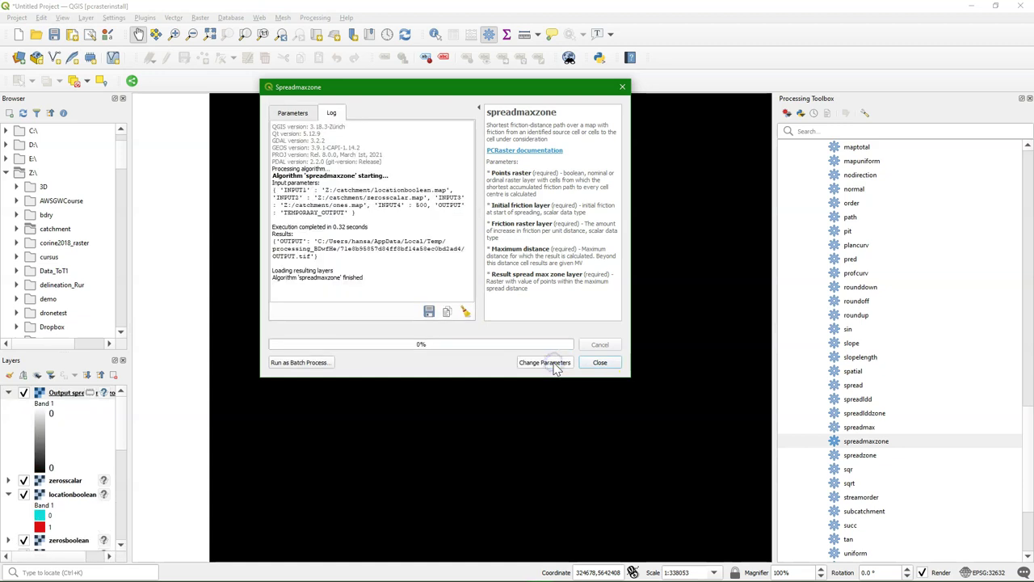
{"action": "left_click", "coordinate": [601, 362]}
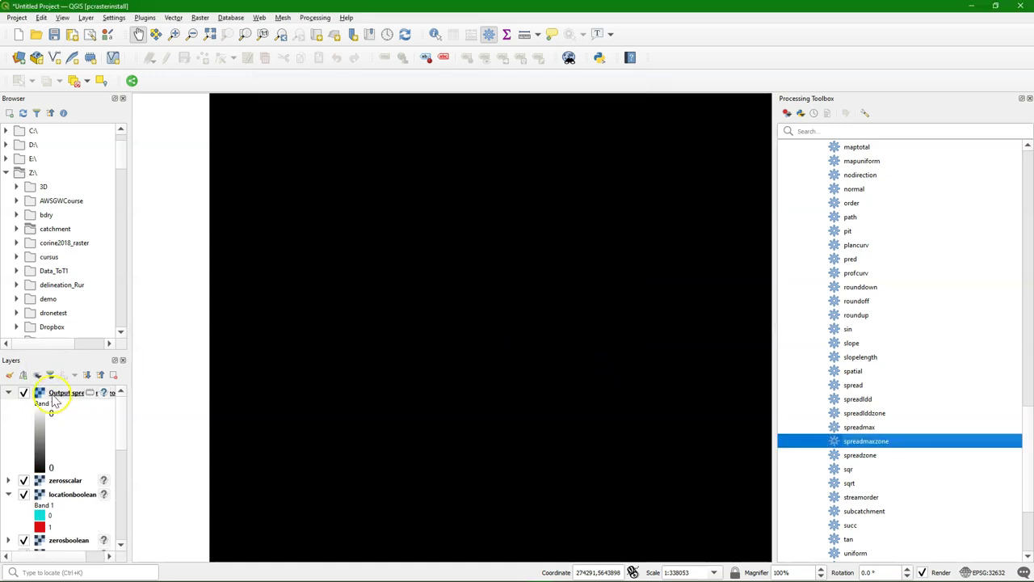
{"action": "right_click", "coordinate": [53, 393]}
{"action": "left_click", "coordinate": [117, 125]}
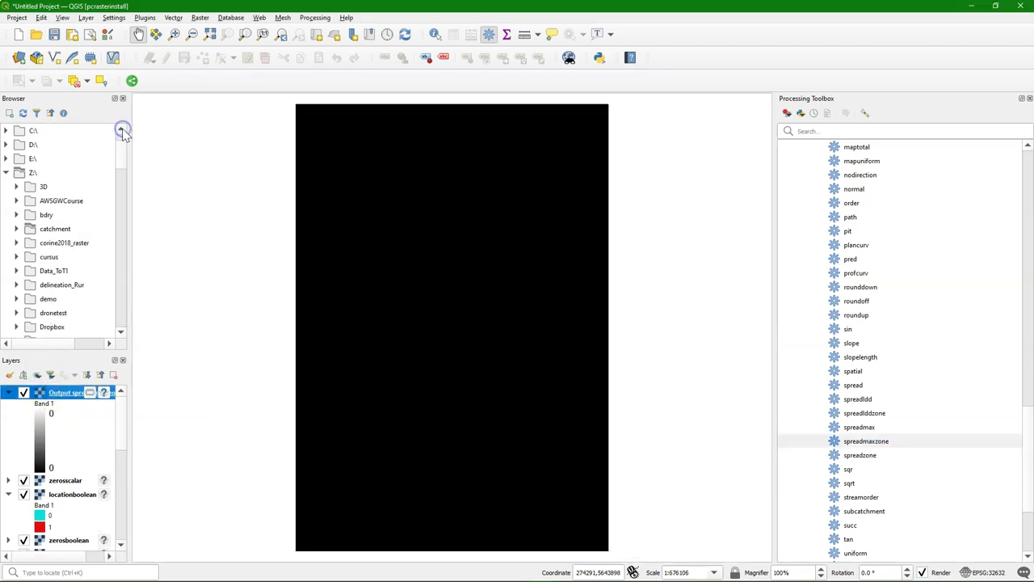
Rerun spreadmaxzone on locationboolean, zerosscalar and ones with maximum distance 1000
{"action": "double_click", "coordinate": [869, 444]}
{"action": "left_click", "coordinate": [372, 143]}
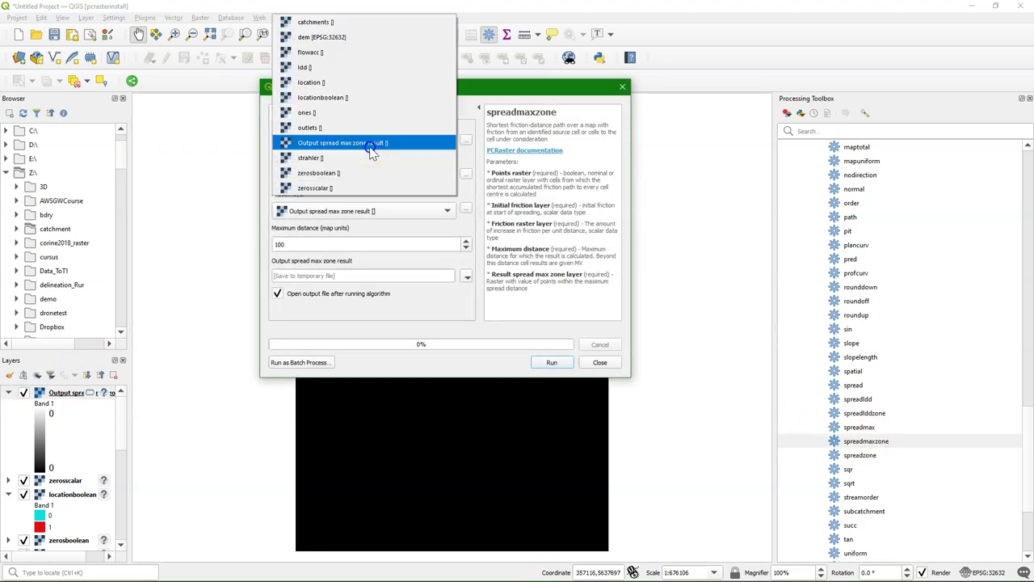
{"action": "left_click", "coordinate": [317, 98]}
{"action": "left_click", "coordinate": [309, 177]}
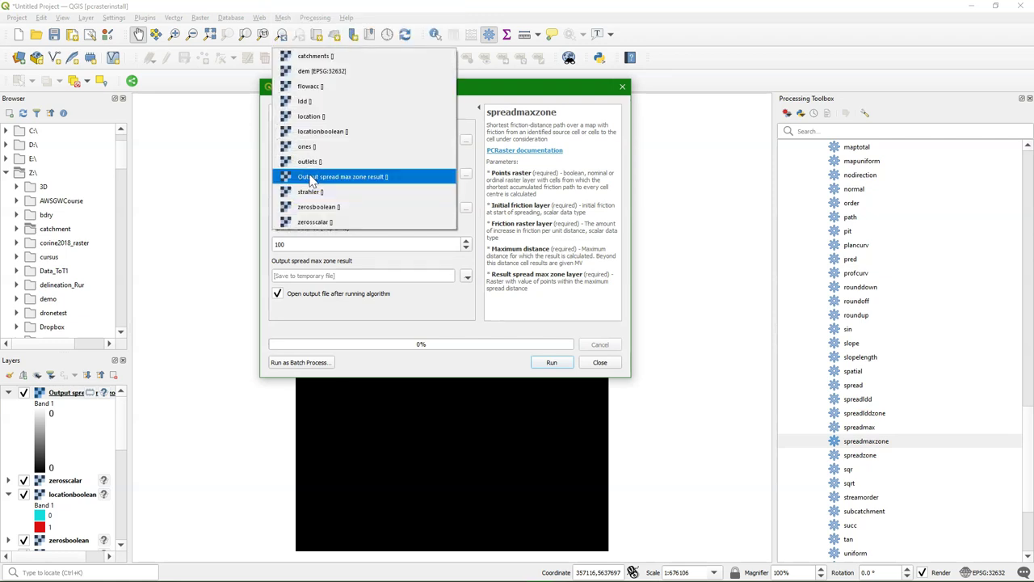
{"action": "left_click", "coordinate": [316, 223]}
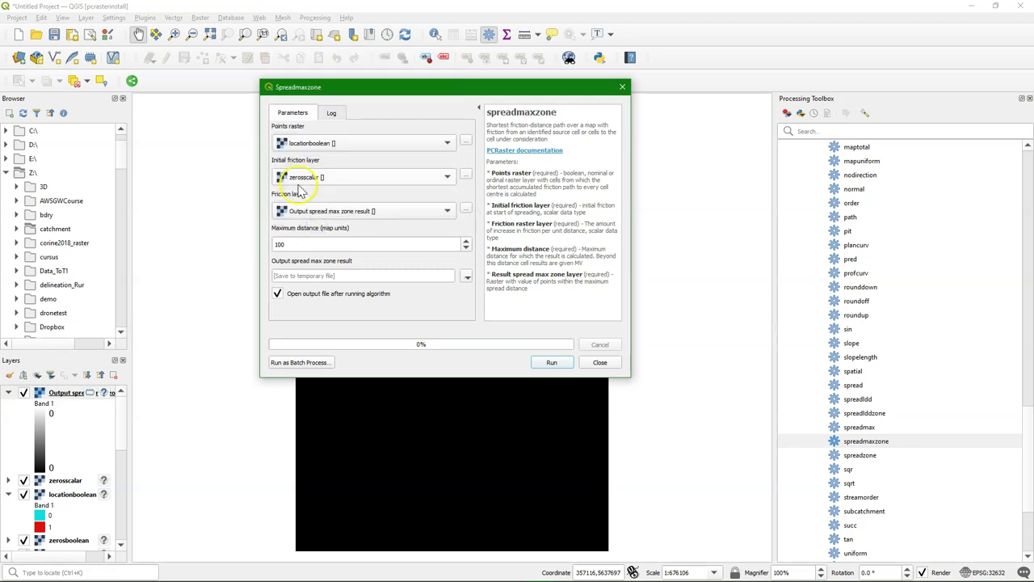
{"action": "left_click", "coordinate": [303, 214]}
{"action": "left_click", "coordinate": [313, 179]}
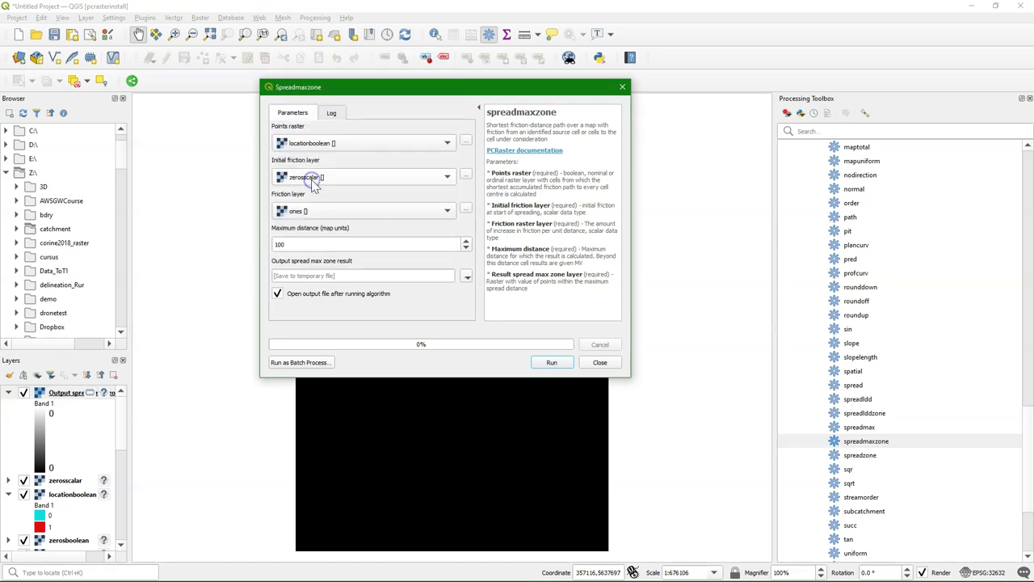
{"action": "left_click", "coordinate": [298, 247]}
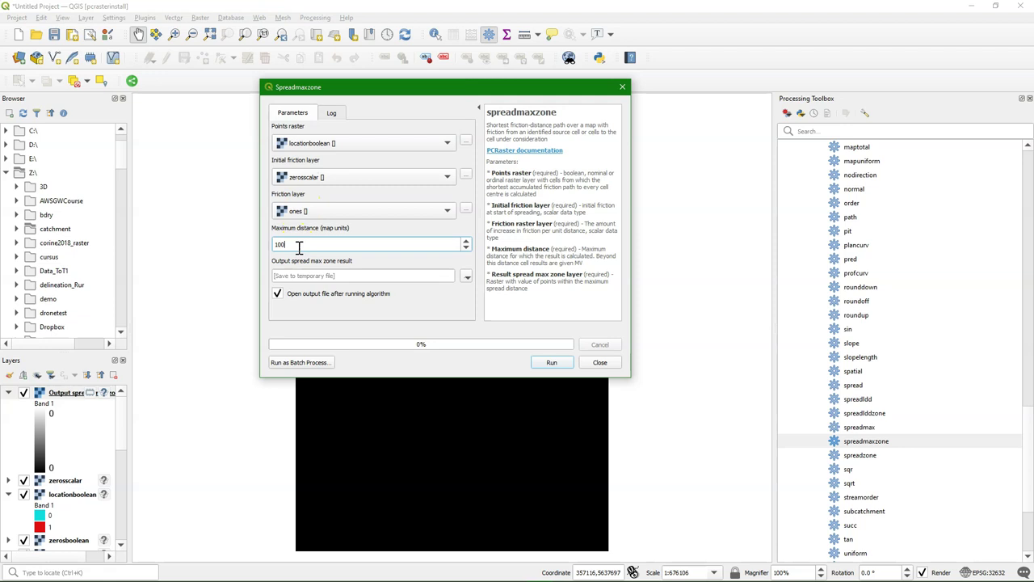
{"action": "left_click", "coordinate": [551, 363]}
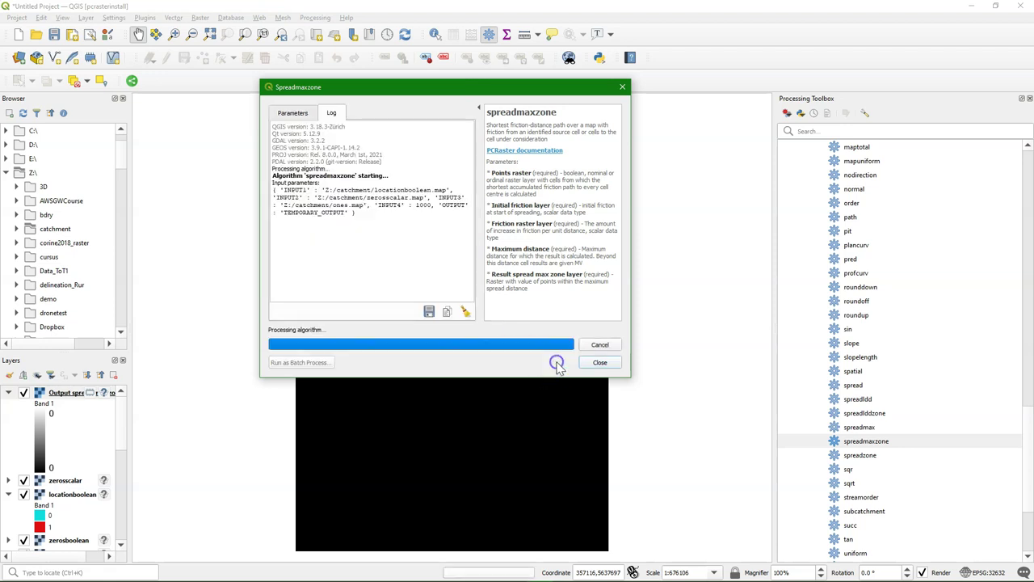
{"action": "left_click", "coordinate": [603, 360]}
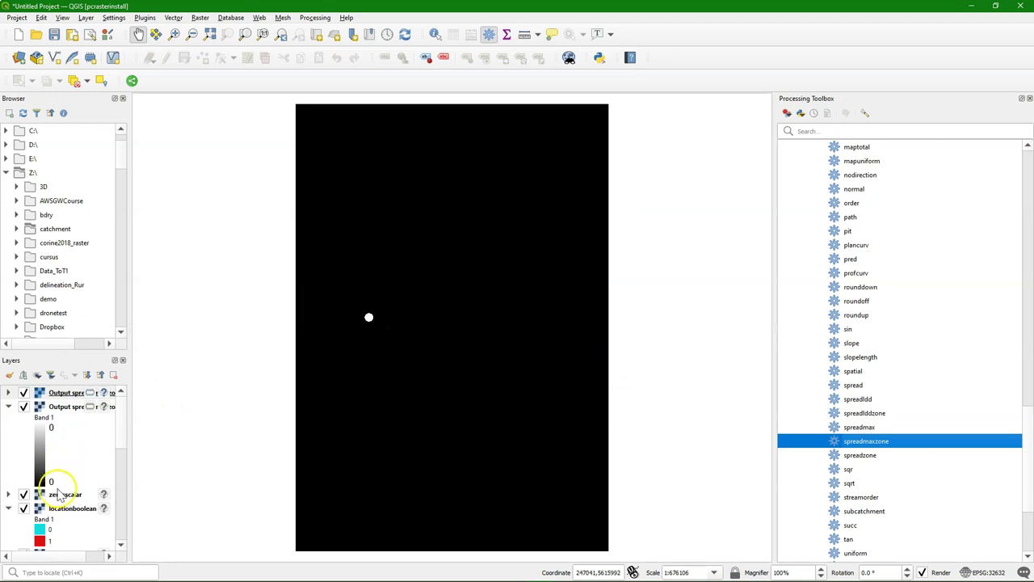
Move locationboolean to the top of the layer list and hide it
{"action": "left_click_drag", "start_coordinate": [68, 509], "coordinate": [76, 392]}
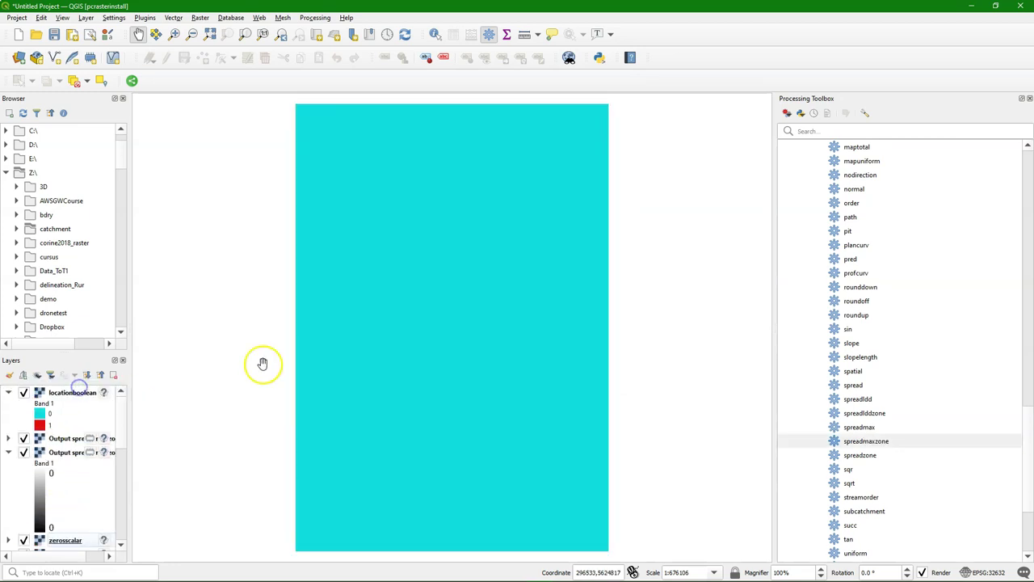
{"action": "scroll", "coordinate": [363, 318], "scroll_direction": "up", "scroll_amount": 3}
{"action": "scroll", "coordinate": [581, 345], "scroll_direction": "up", "scroll_amount": 3}
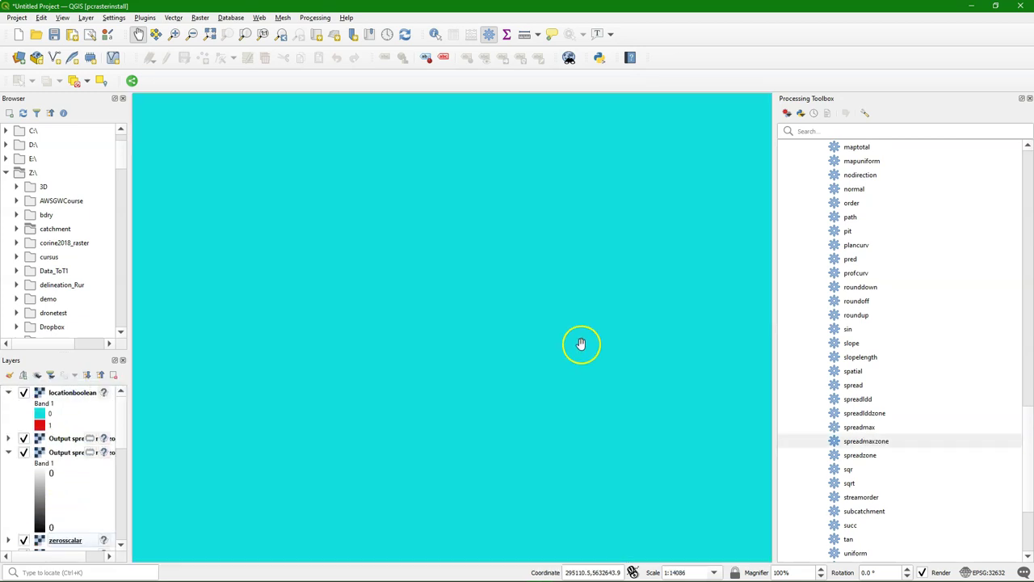
{"action": "scroll", "coordinate": [580, 344], "scroll_direction": "up", "scroll_amount": 2}
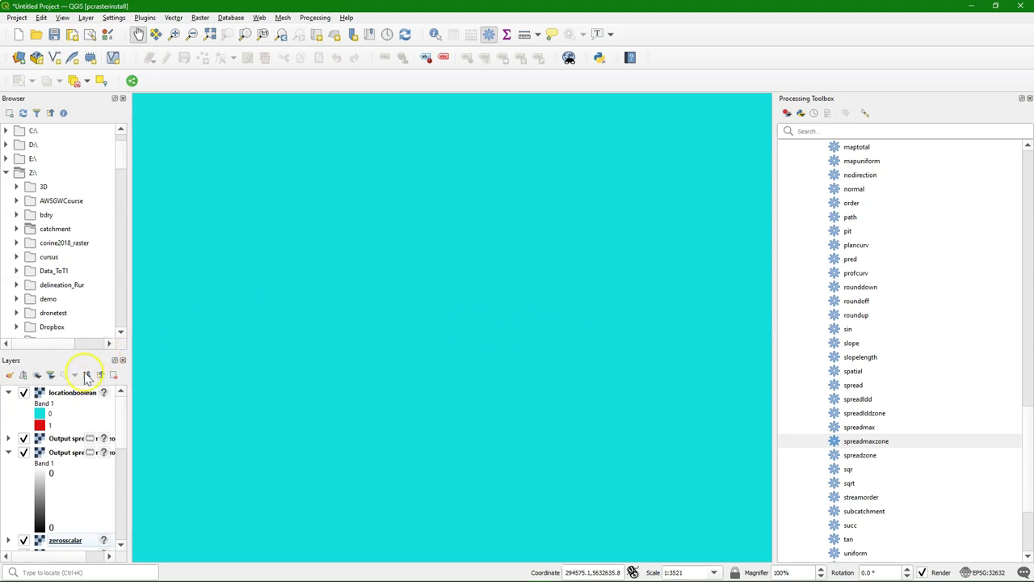
{"action": "scroll", "coordinate": [73, 415], "scroll_direction": "down", "scroll_amount": 3}
{"action": "scroll", "coordinate": [73, 414], "scroll_direction": "up", "scroll_amount": 5}
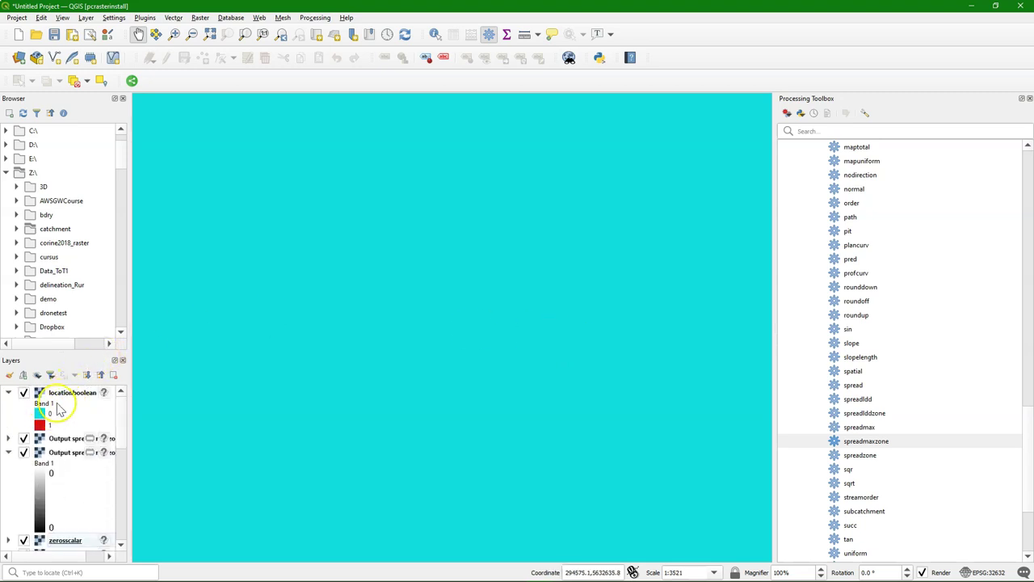
{"action": "left_click", "coordinate": [24, 392]}
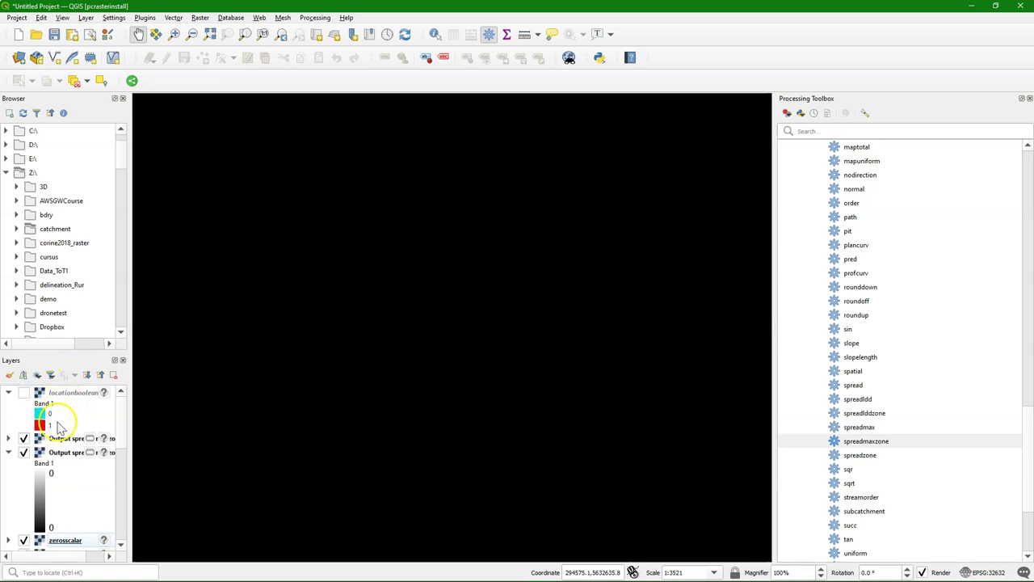
Zoom to the full extent of the Output spread max zone layer
{"action": "right_click", "coordinate": [68, 438]}
{"action": "left_click", "coordinate": [125, 152]}
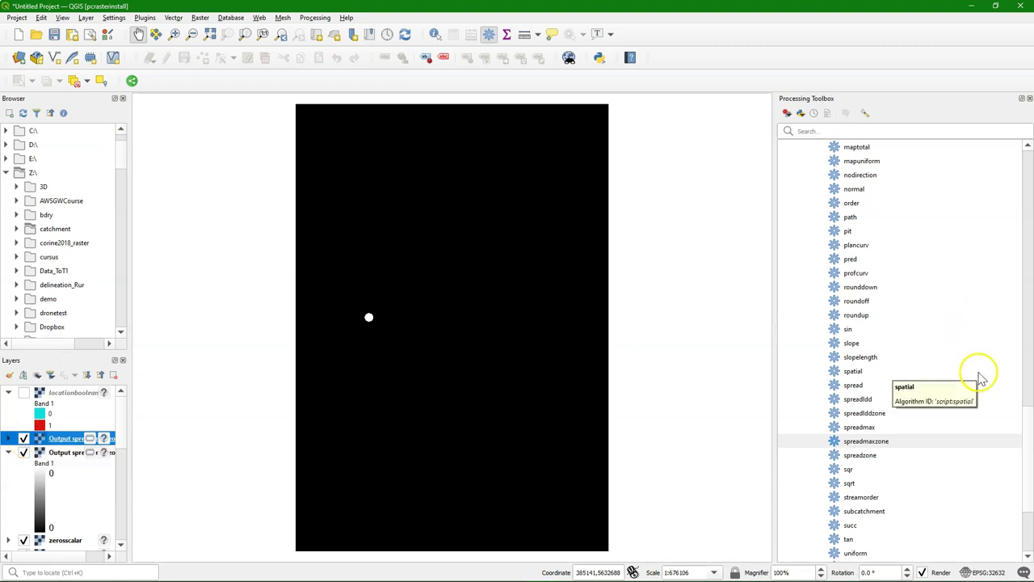
{"action": "scroll", "coordinate": [855, 315], "scroll_direction": "up", "scroll_amount": 1}
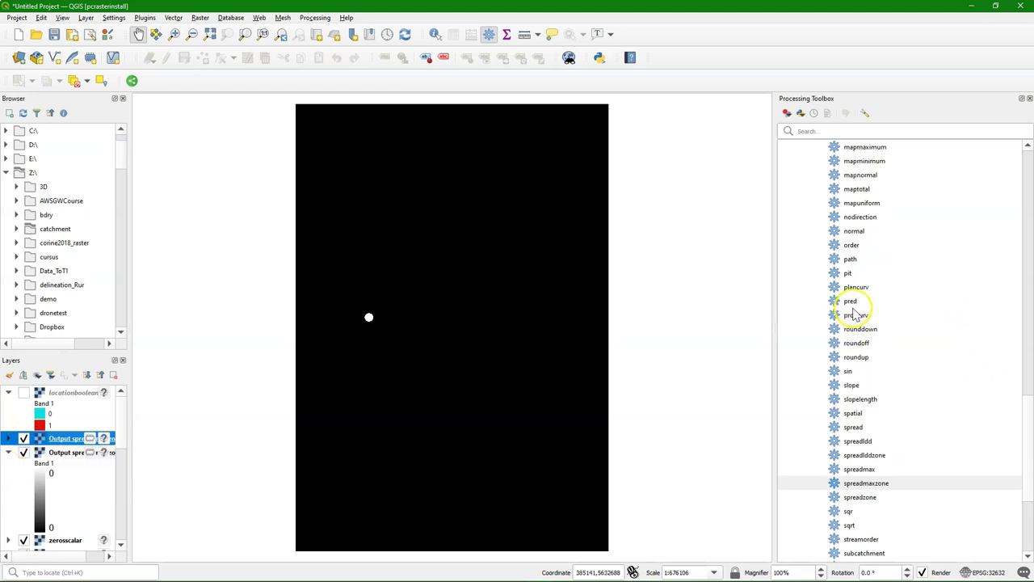
Run PCRaster path with LDD 'ldd' and Points 'locationboolean', saving path_to_outlet.map
{"action": "double_click", "coordinate": [850, 260]}
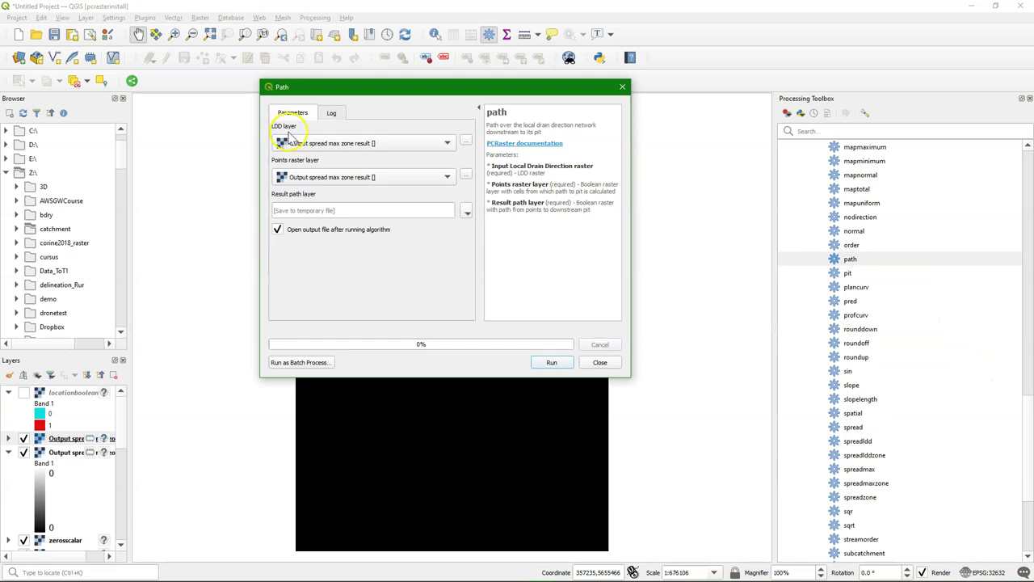
{"action": "left_click", "coordinate": [359, 144]}
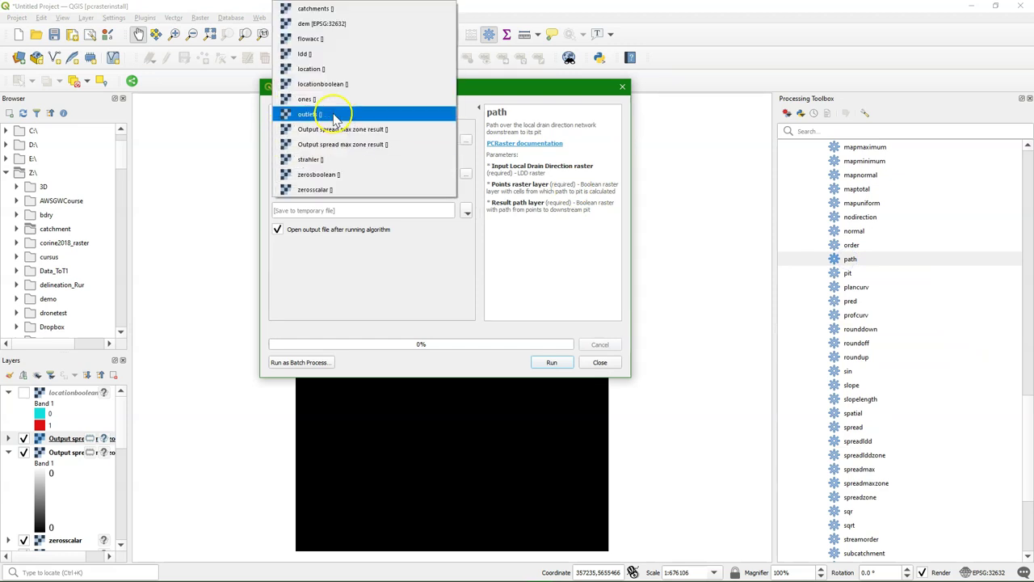
{"action": "left_click", "coordinate": [317, 53]}
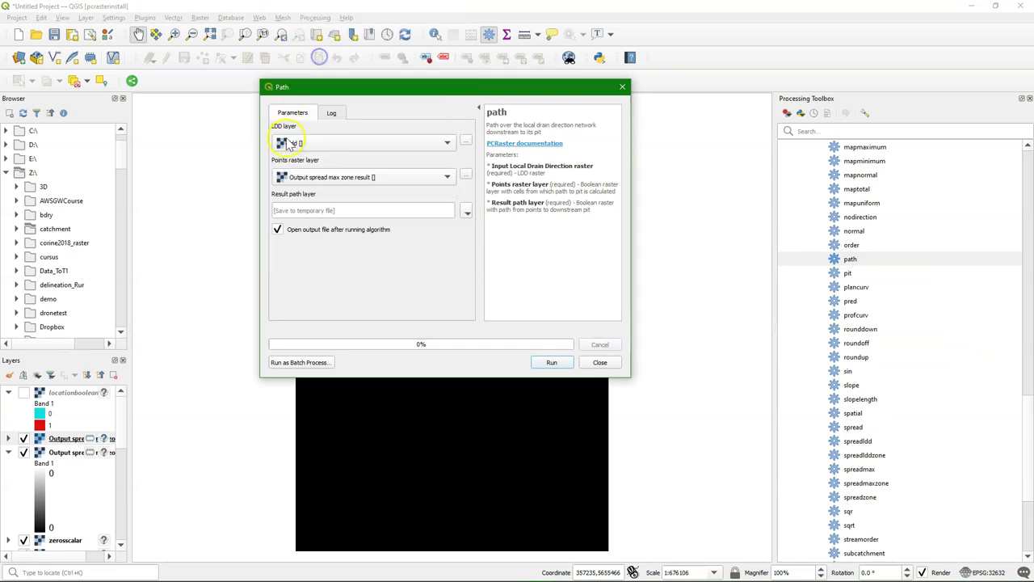
{"action": "left_click", "coordinate": [322, 179]}
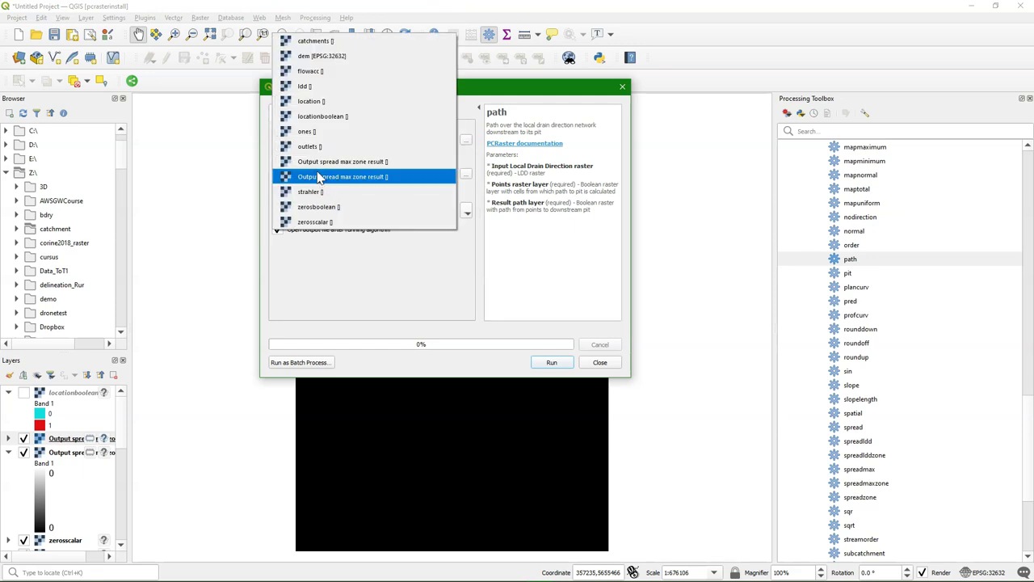
{"action": "left_click", "coordinate": [323, 116]}
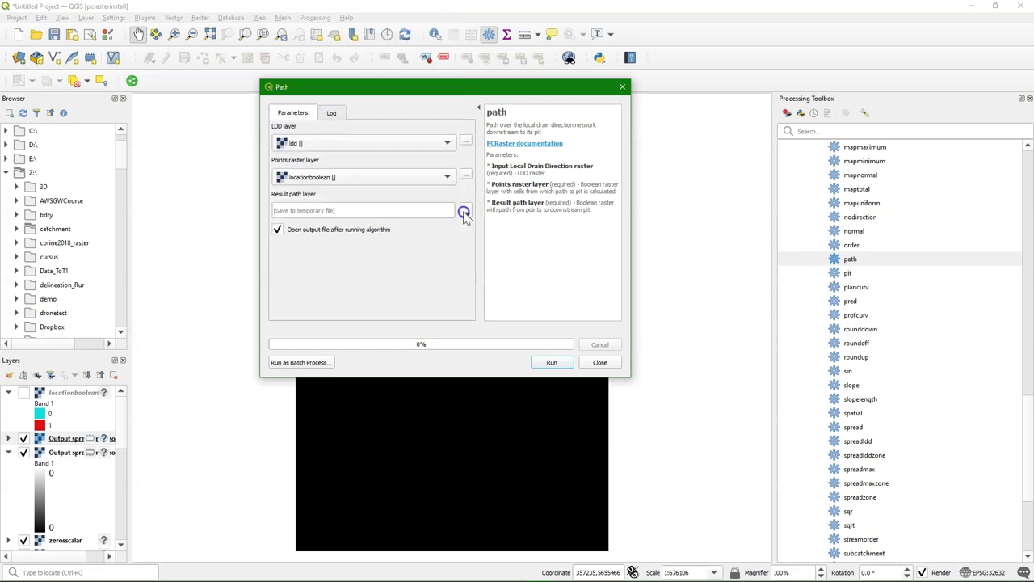
{"action": "left_click", "coordinate": [465, 210]}
{"action": "left_click", "coordinate": [499, 238]}
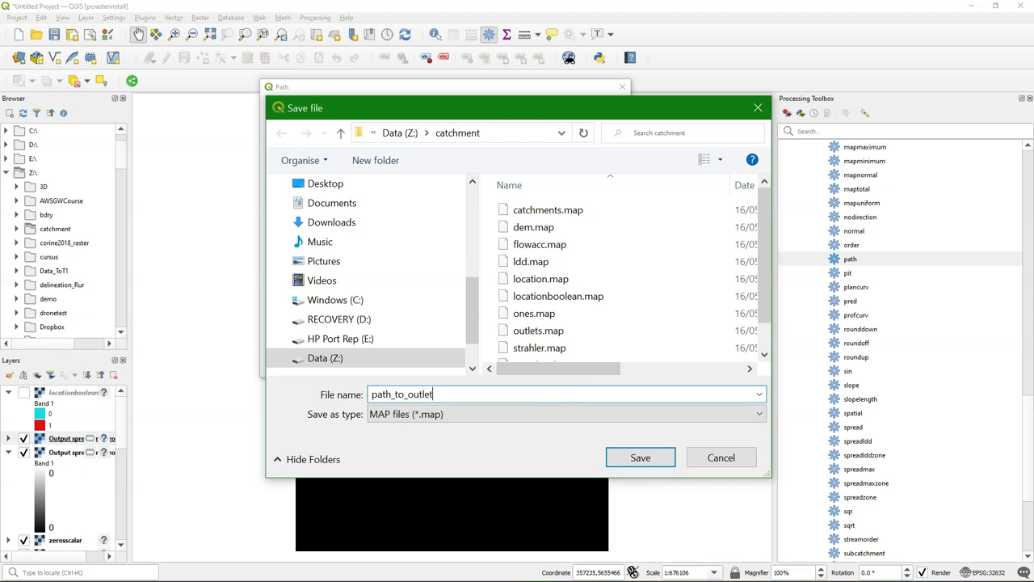
{"action": "left_click", "coordinate": [640, 457]}
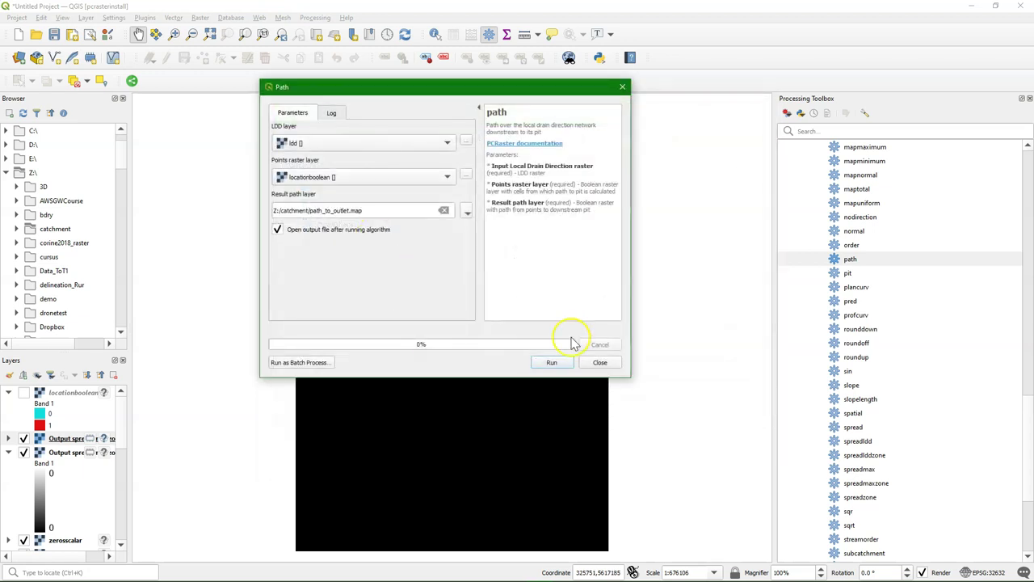
{"action": "left_click", "coordinate": [550, 362]}
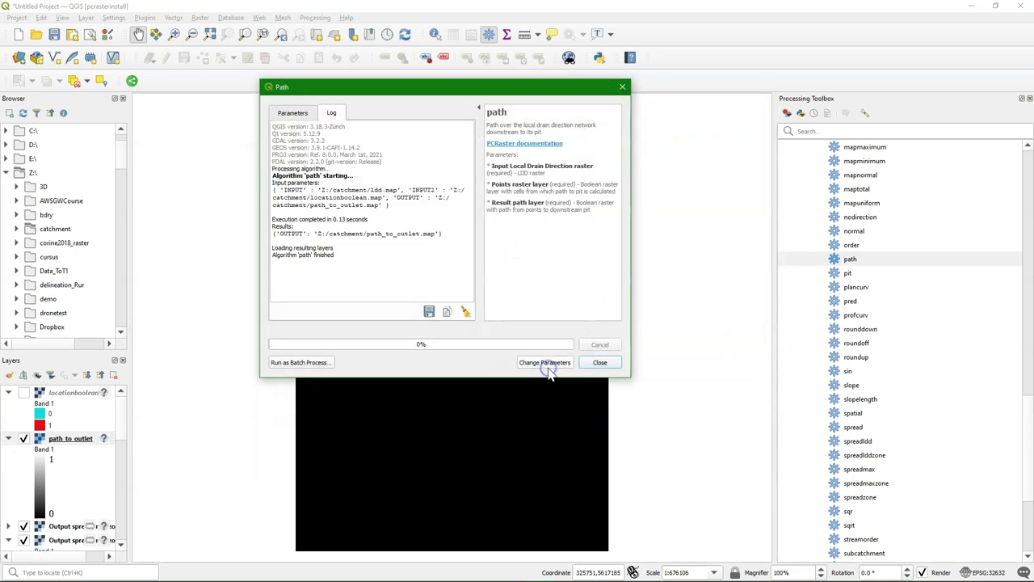
{"action": "left_click", "coordinate": [600, 362]}
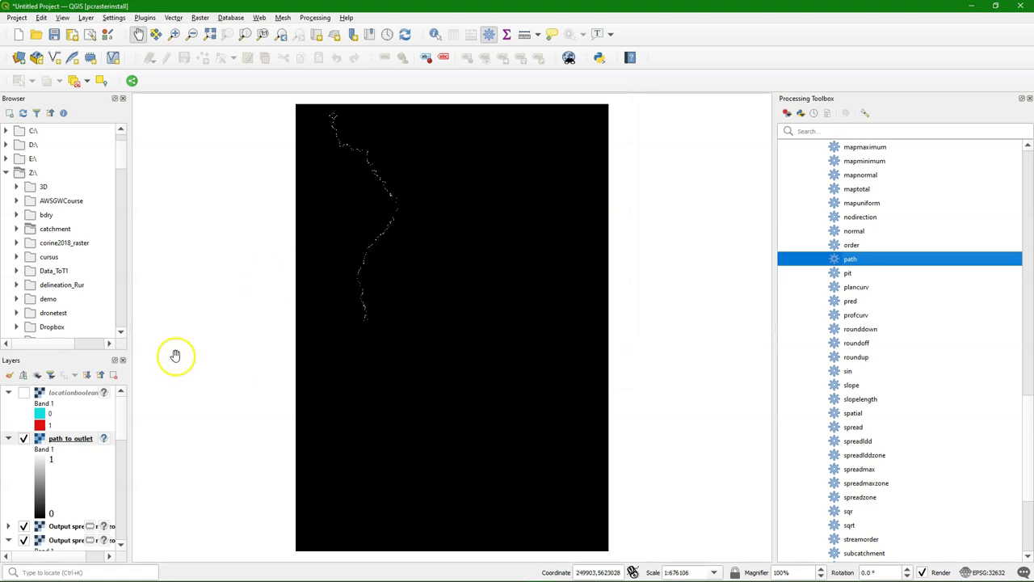
Style path_to_outlet as Paletted/Unique values and delete the value 0 class, keeping 1 in red
{"action": "left_click", "coordinate": [9, 375]}
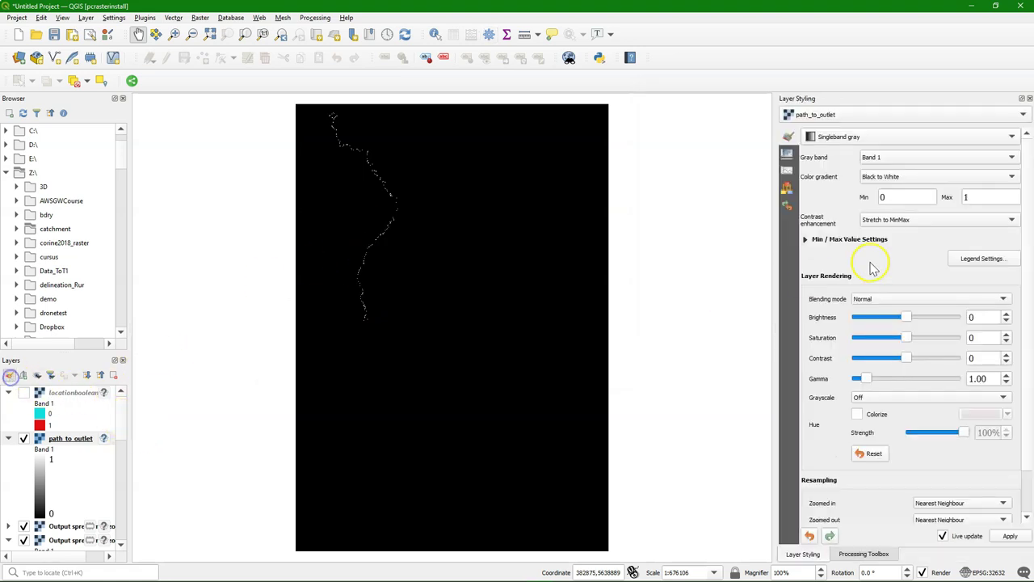
{"action": "left_click", "coordinate": [874, 137]}
{"action": "left_click", "coordinate": [856, 121]}
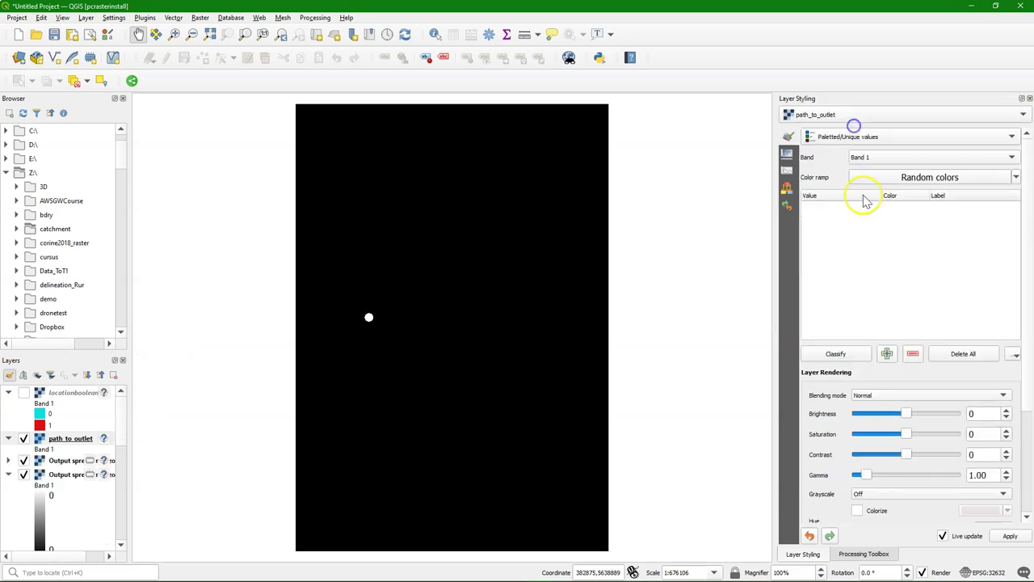
{"action": "left_click", "coordinate": [835, 356]}
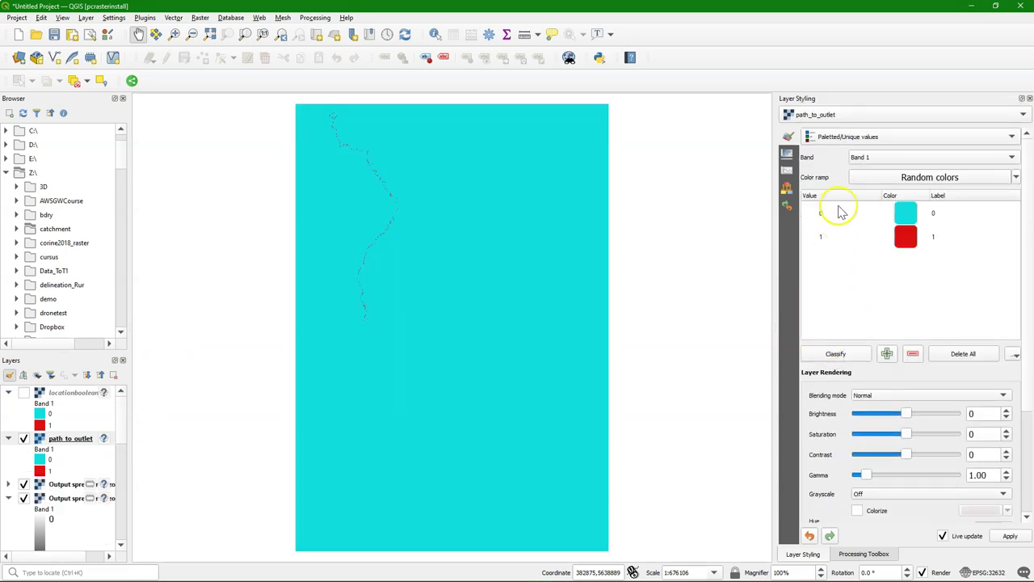
{"action": "left_click", "coordinate": [918, 214]}
{"action": "left_click", "coordinate": [912, 353]}
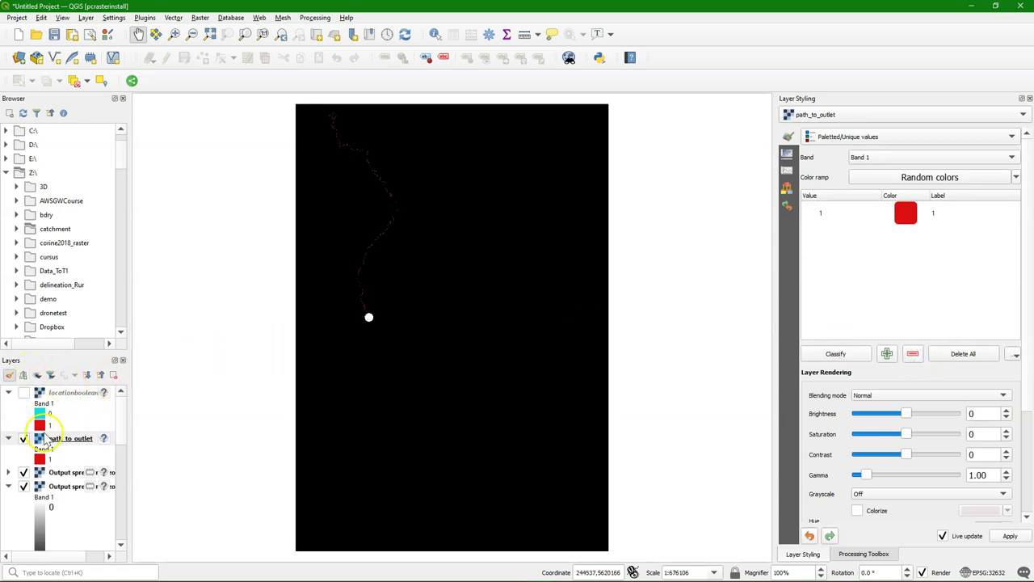
{"action": "left_click", "coordinate": [119, 430]}
Move the dem layer to the top, then drag it directly below path_to_outlet
{"action": "scroll", "coordinate": [113, 453], "scroll_direction": "down", "scroll_amount": 6}
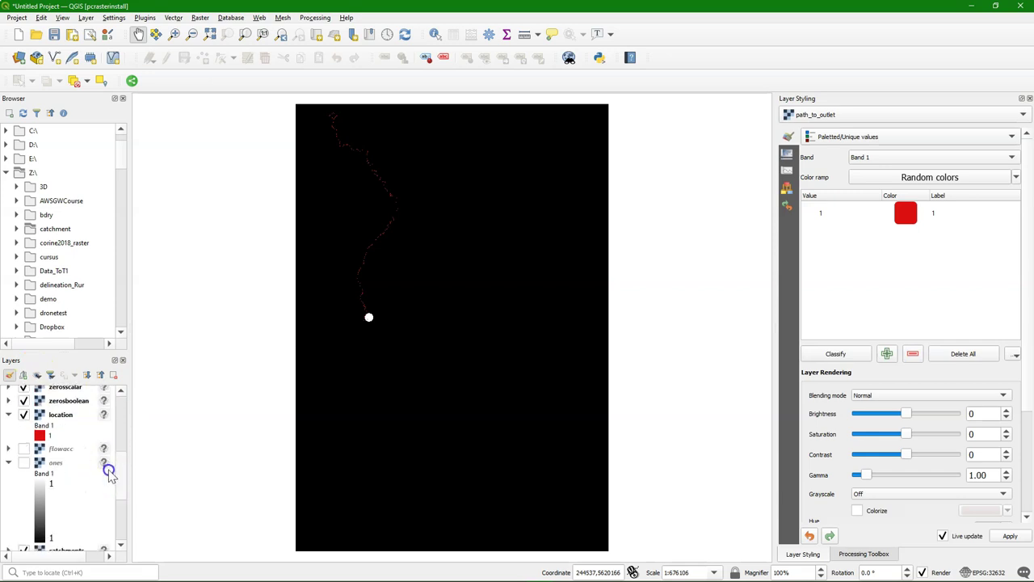
{"action": "left_click", "coordinate": [50, 543]}
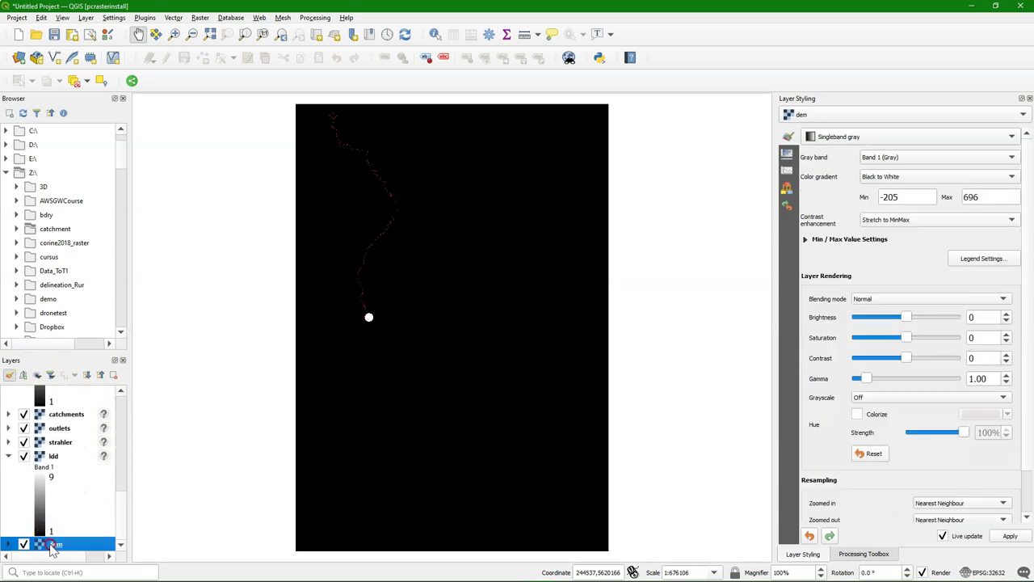
{"action": "right_click", "coordinate": [50, 544]}
{"action": "left_click", "coordinate": [90, 392]}
{"action": "left_click_drag", "start_coordinate": [124, 515], "coordinate": [121, 394]}
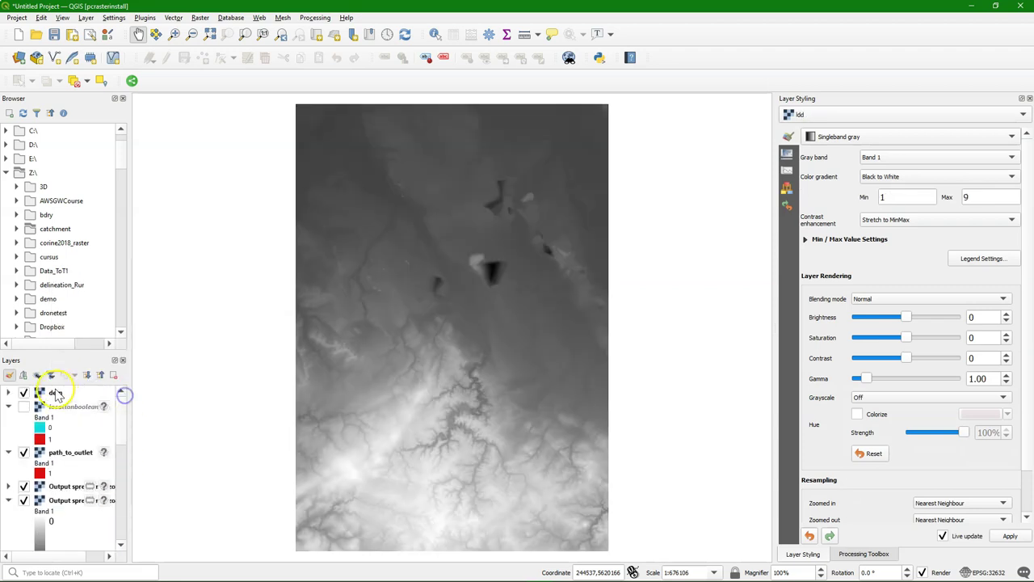
{"action": "left_click_drag", "start_coordinate": [55, 393], "coordinate": [80, 458]}
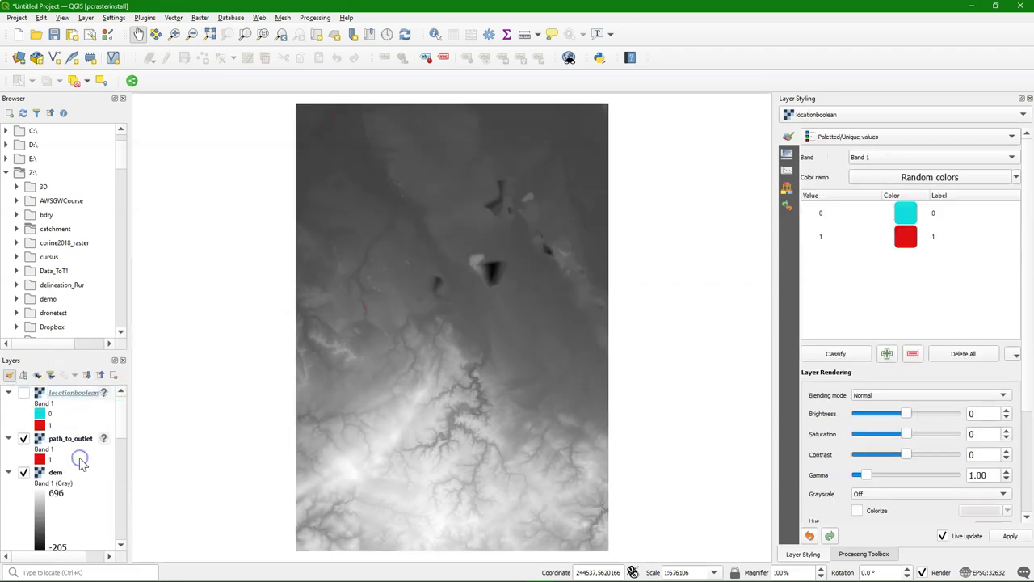
Zoom and pan the map to centre on the red flow path
{"action": "scroll", "coordinate": [363, 270], "scroll_direction": "up", "scroll_amount": 1}
{"action": "scroll", "coordinate": [353, 330], "scroll_direction": "up", "scroll_amount": 1}
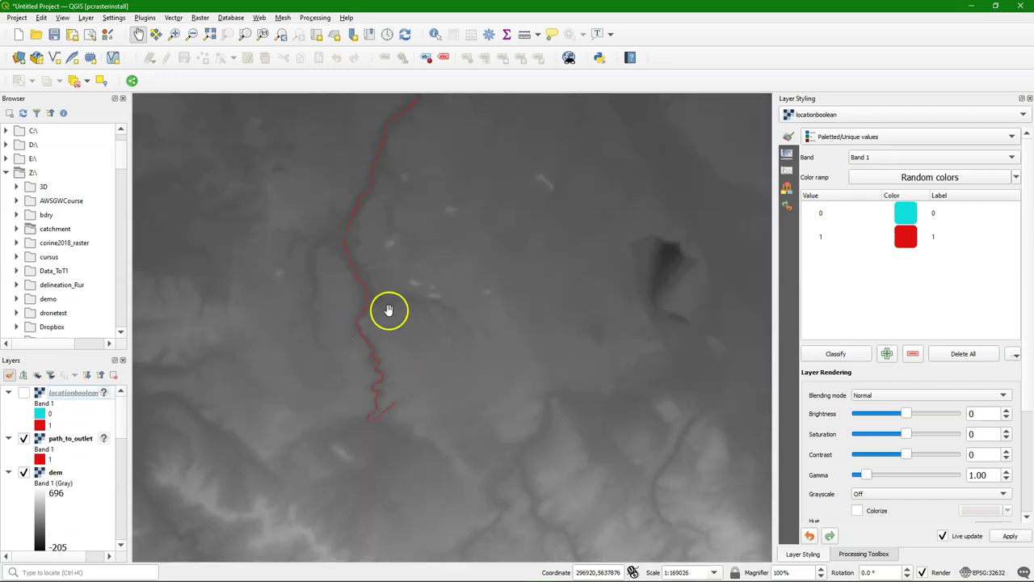
{"action": "left_click_drag", "start_coordinate": [413, 226], "coordinate": [409, 311]}
{"action": "scroll", "coordinate": [412, 307], "scroll_direction": "down", "scroll_amount": 1}
{"action": "left_click_drag", "start_coordinate": [458, 218], "coordinate": [450, 335]}
{"action": "left_click_drag", "start_coordinate": [357, 267], "coordinate": [352, 228]}
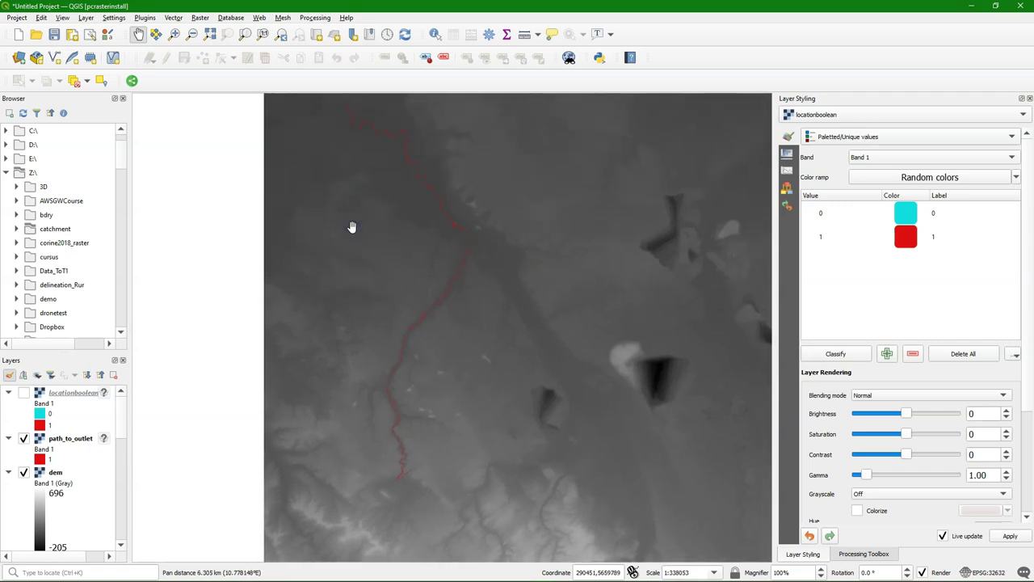
Close the Layer Styling panel to bring back the PCRaster Processing Toolbox list
{"action": "left_click", "coordinate": [1030, 98]}
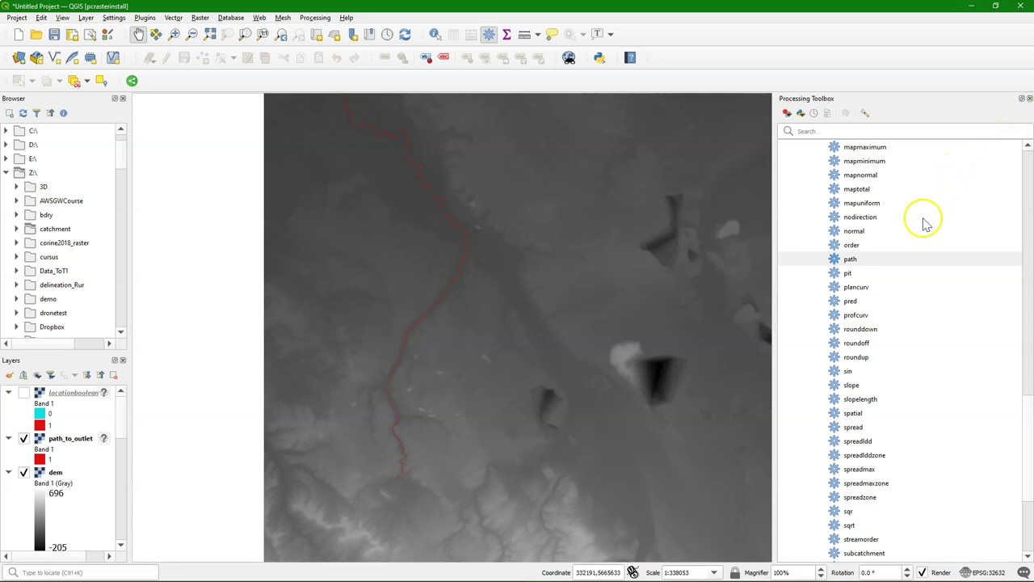